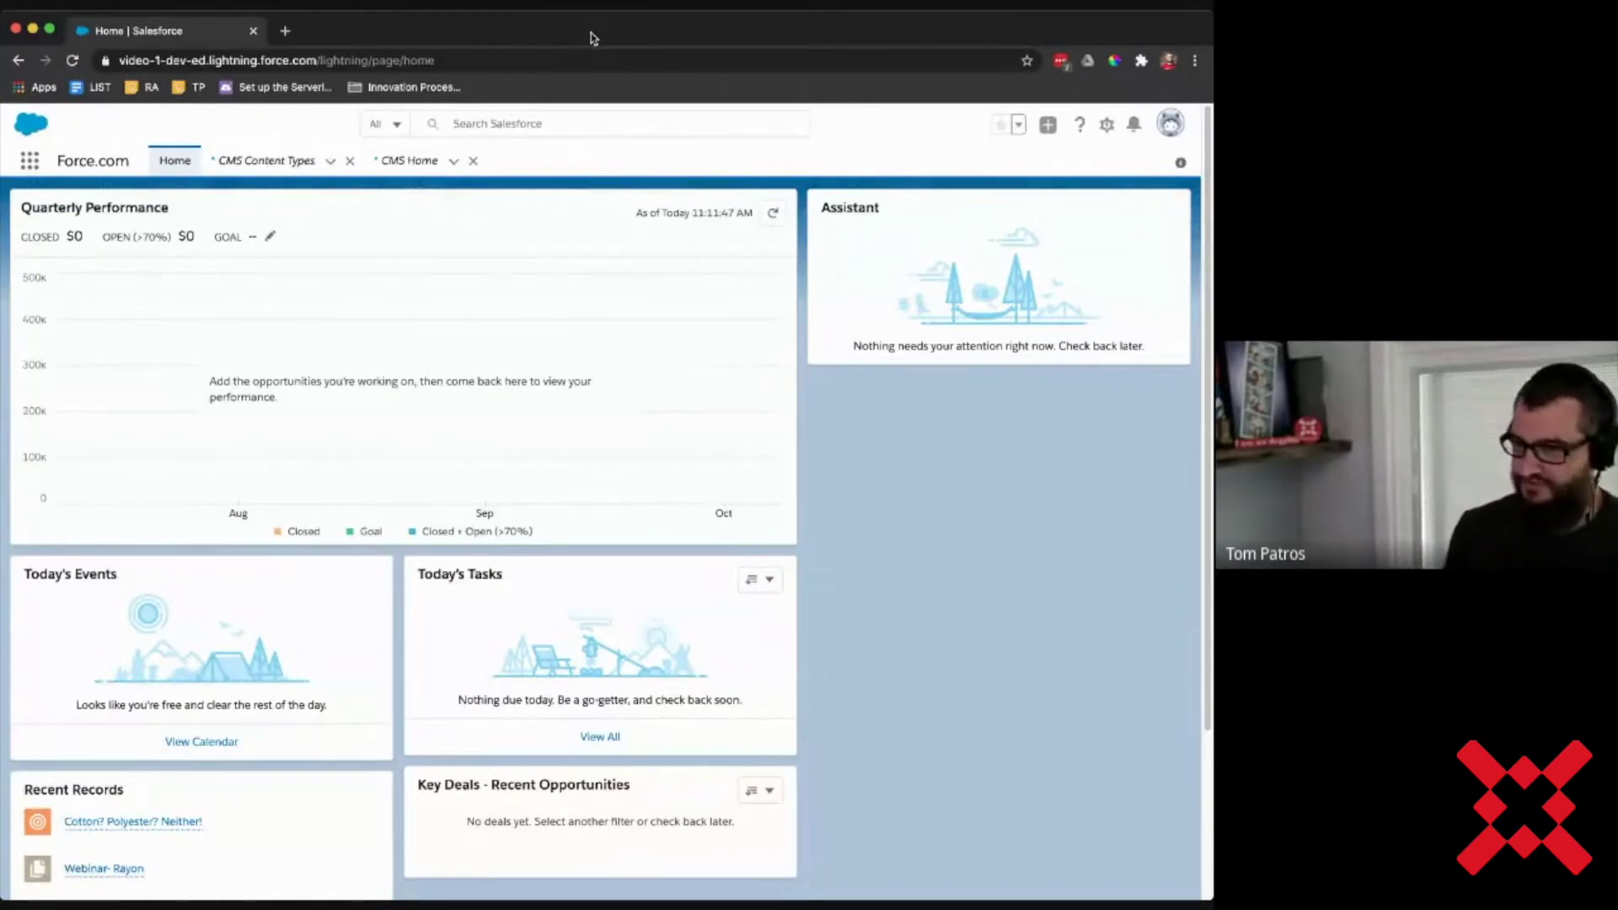
- Search the apps and items for "cms" and open CMS Home
{"action": "left_click", "coordinate": [30, 161]}
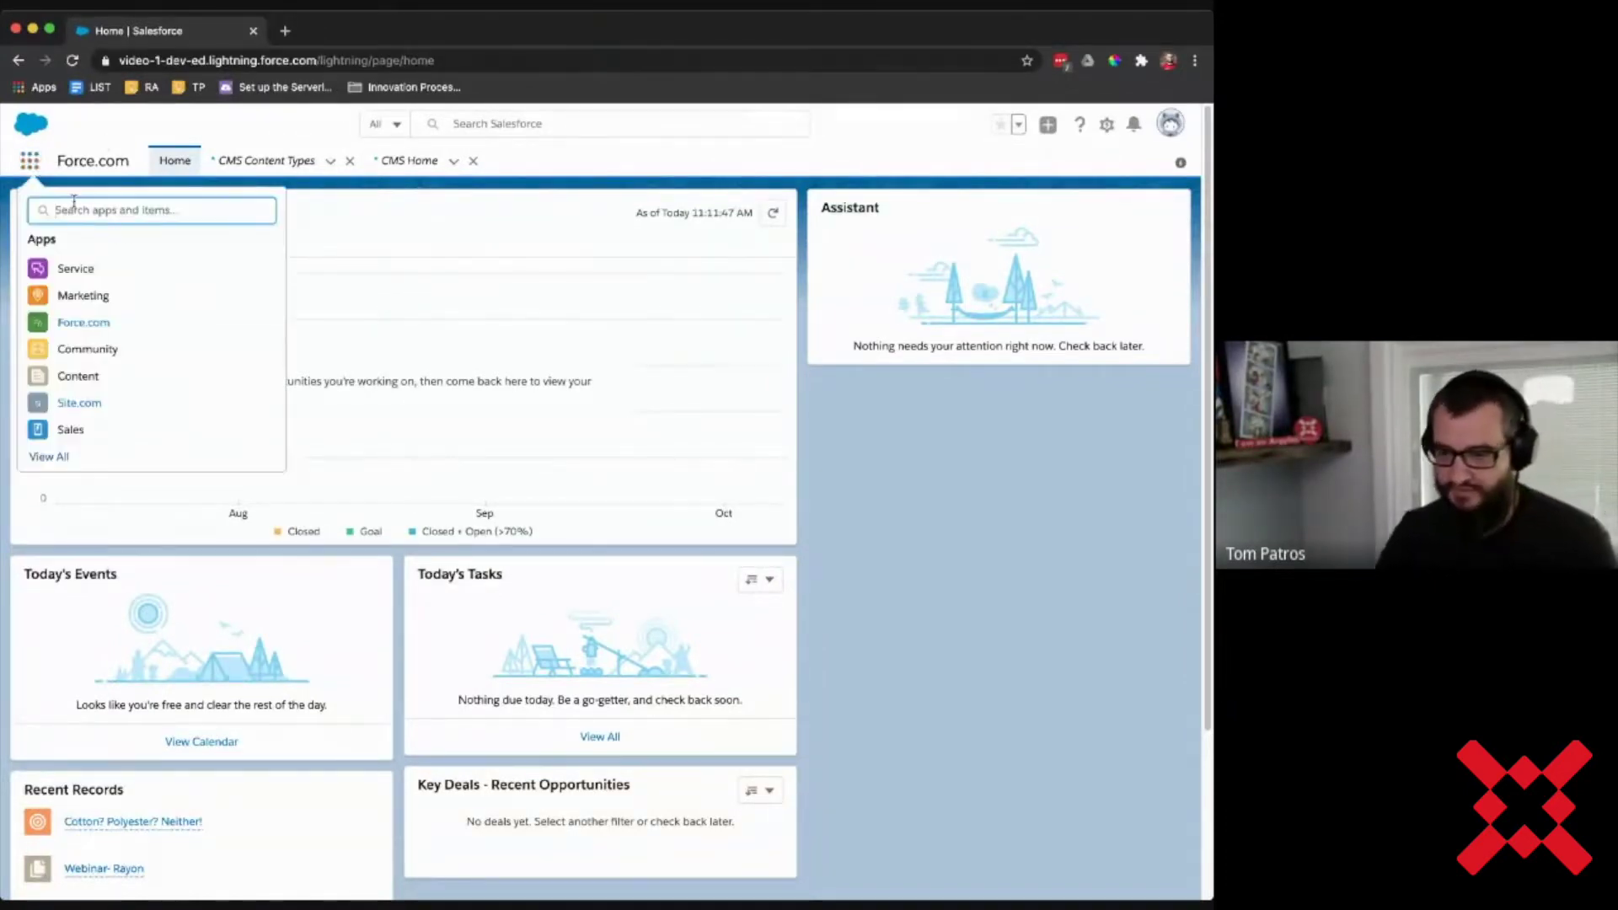
{"action": "type", "text": "cms"}
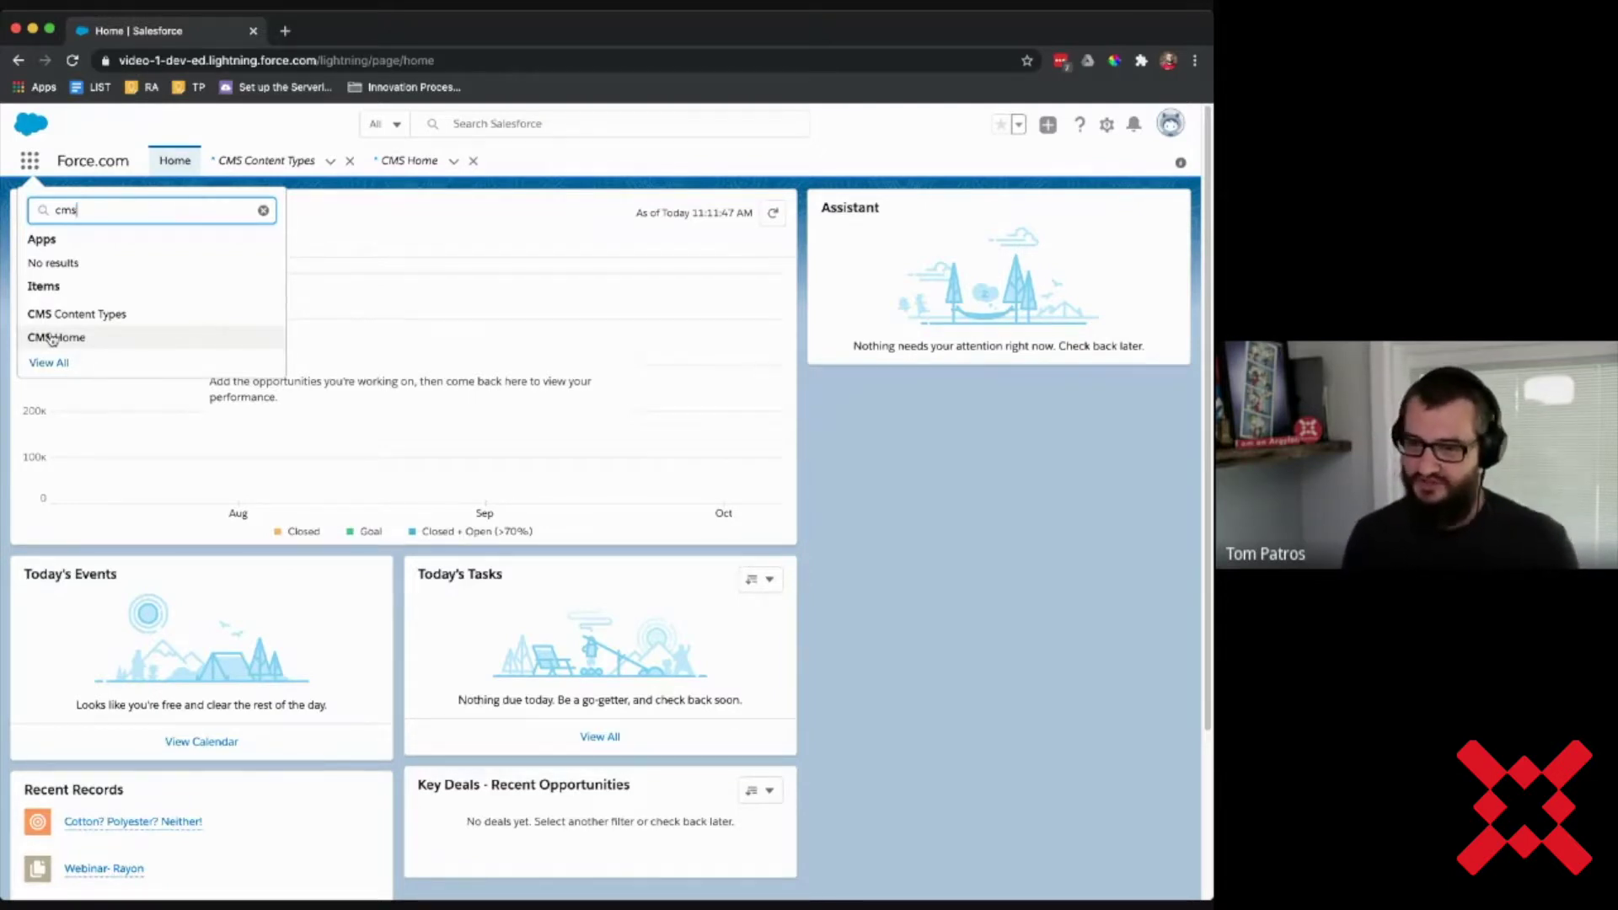
{"action": "left_click", "coordinate": [52, 338]}
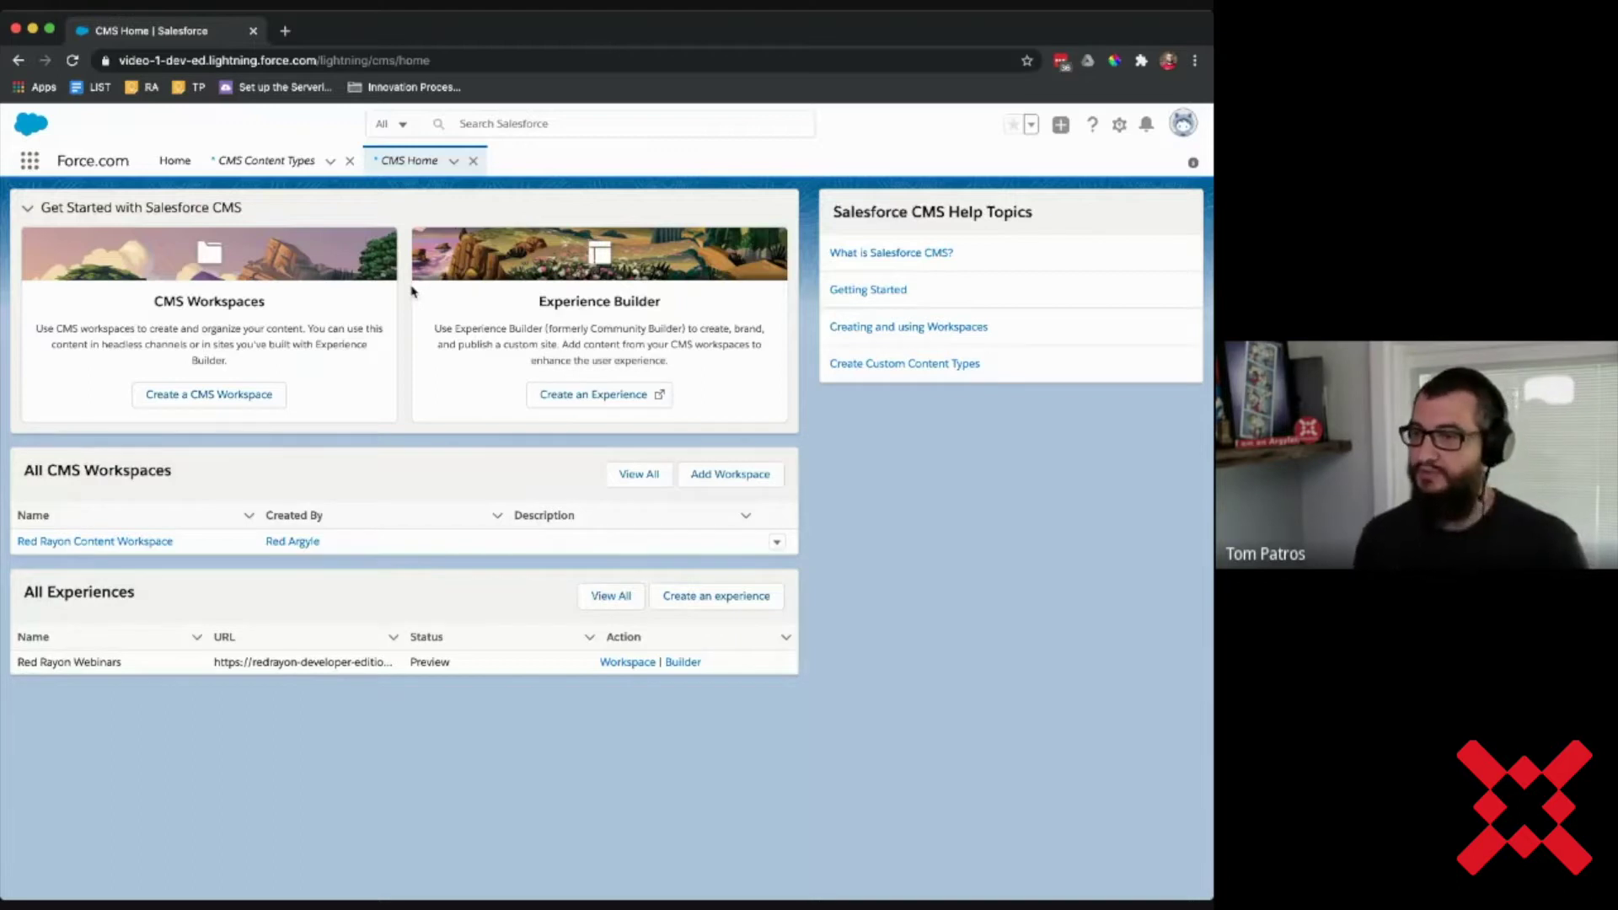
- View the templates offered for creating a new experience, and return to CMS Home
{"action": "left_click", "coordinate": [689, 600]}
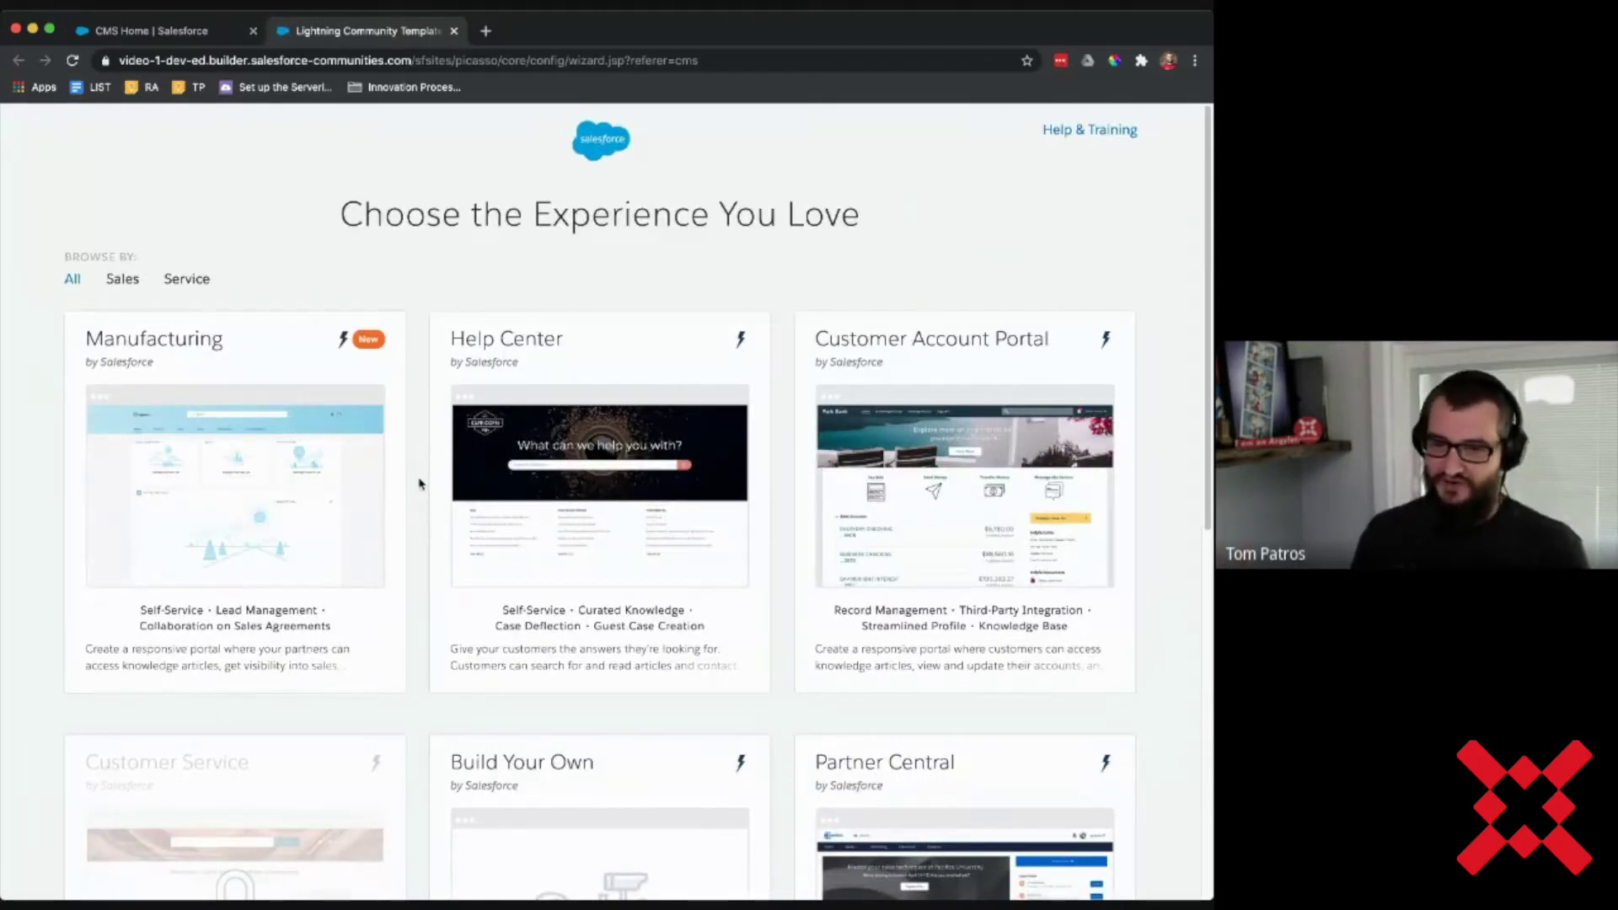
{"action": "left_click", "coordinate": [452, 32]}
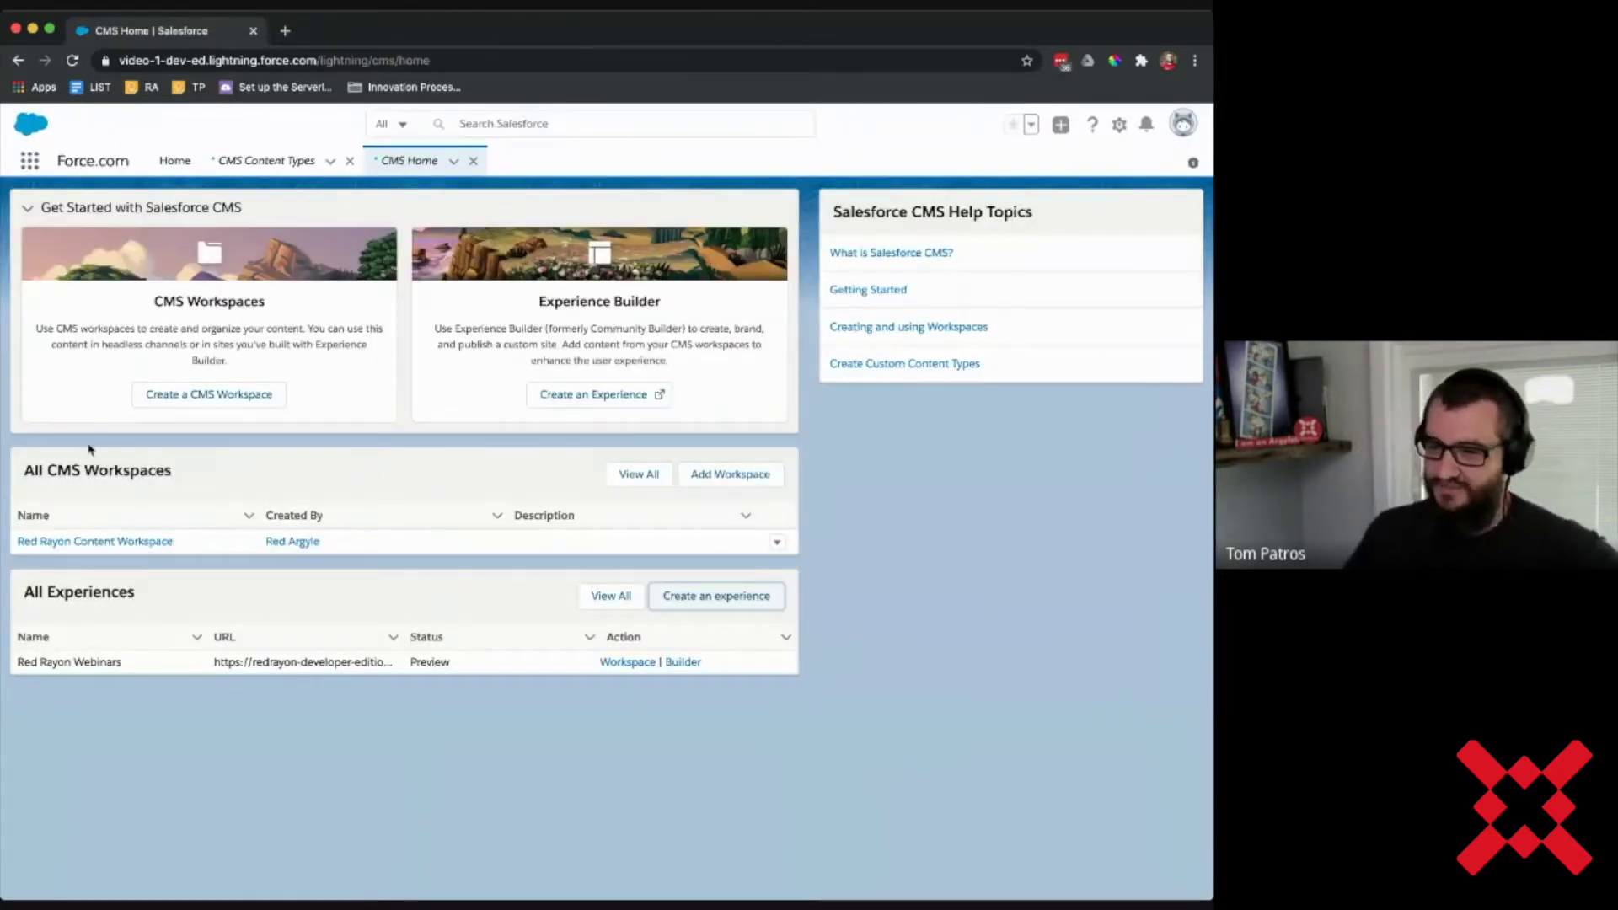
- Start a CMS workspace named "My NExt Workspace", adding the Red Rayon Webinars channel and no contributors
{"action": "left_click", "coordinate": [759, 480]}
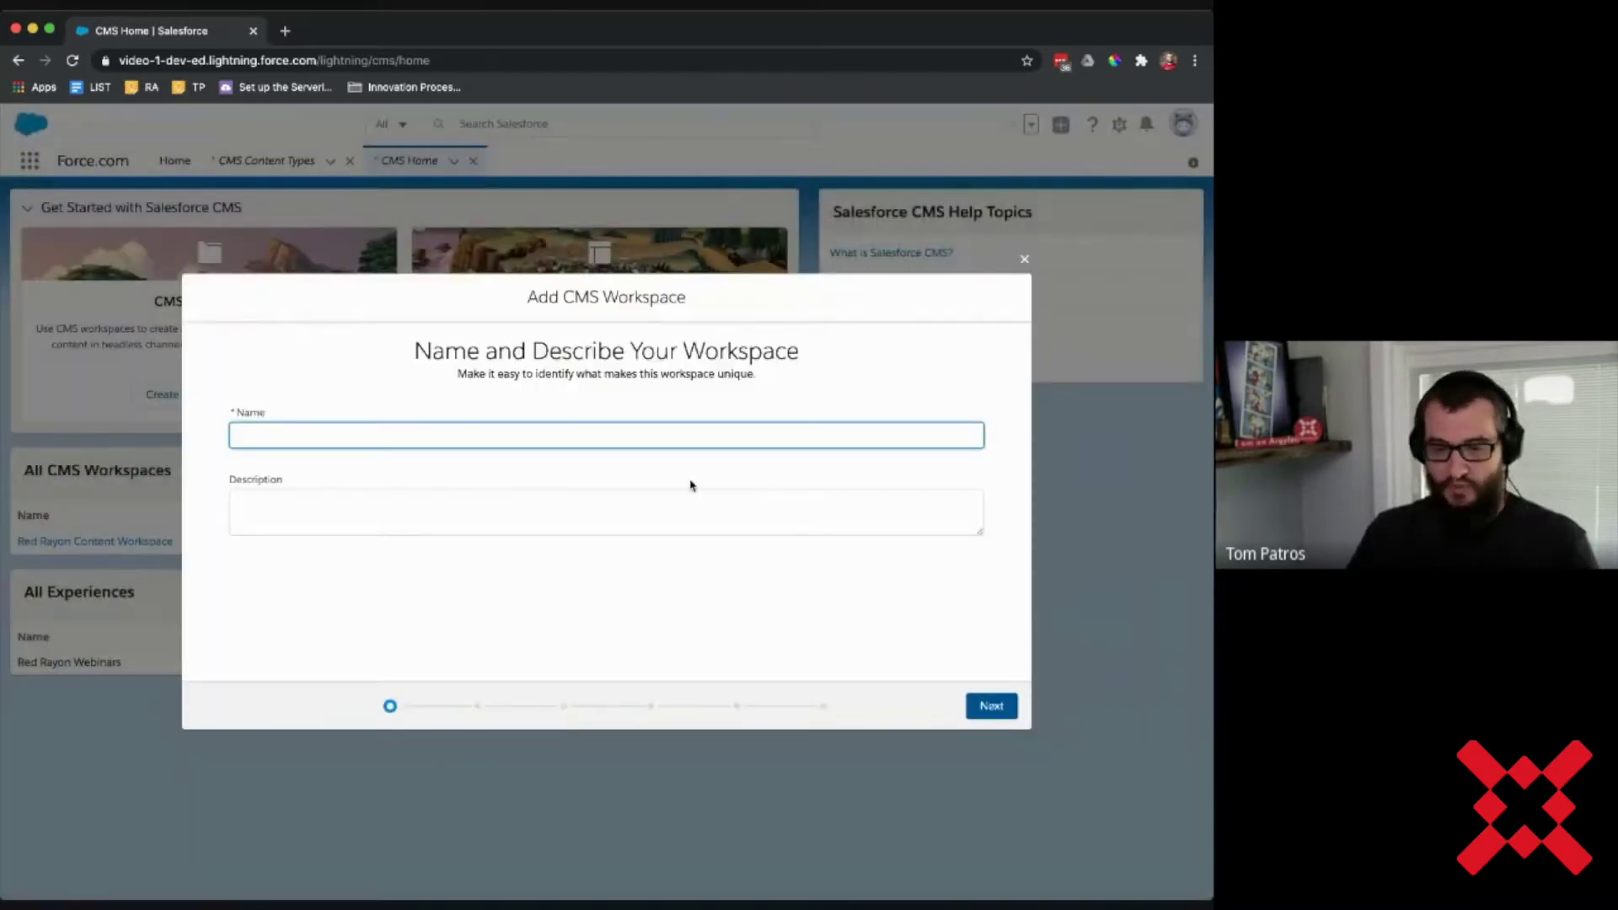
{"action": "type", "text": "My NExt Workspace"}
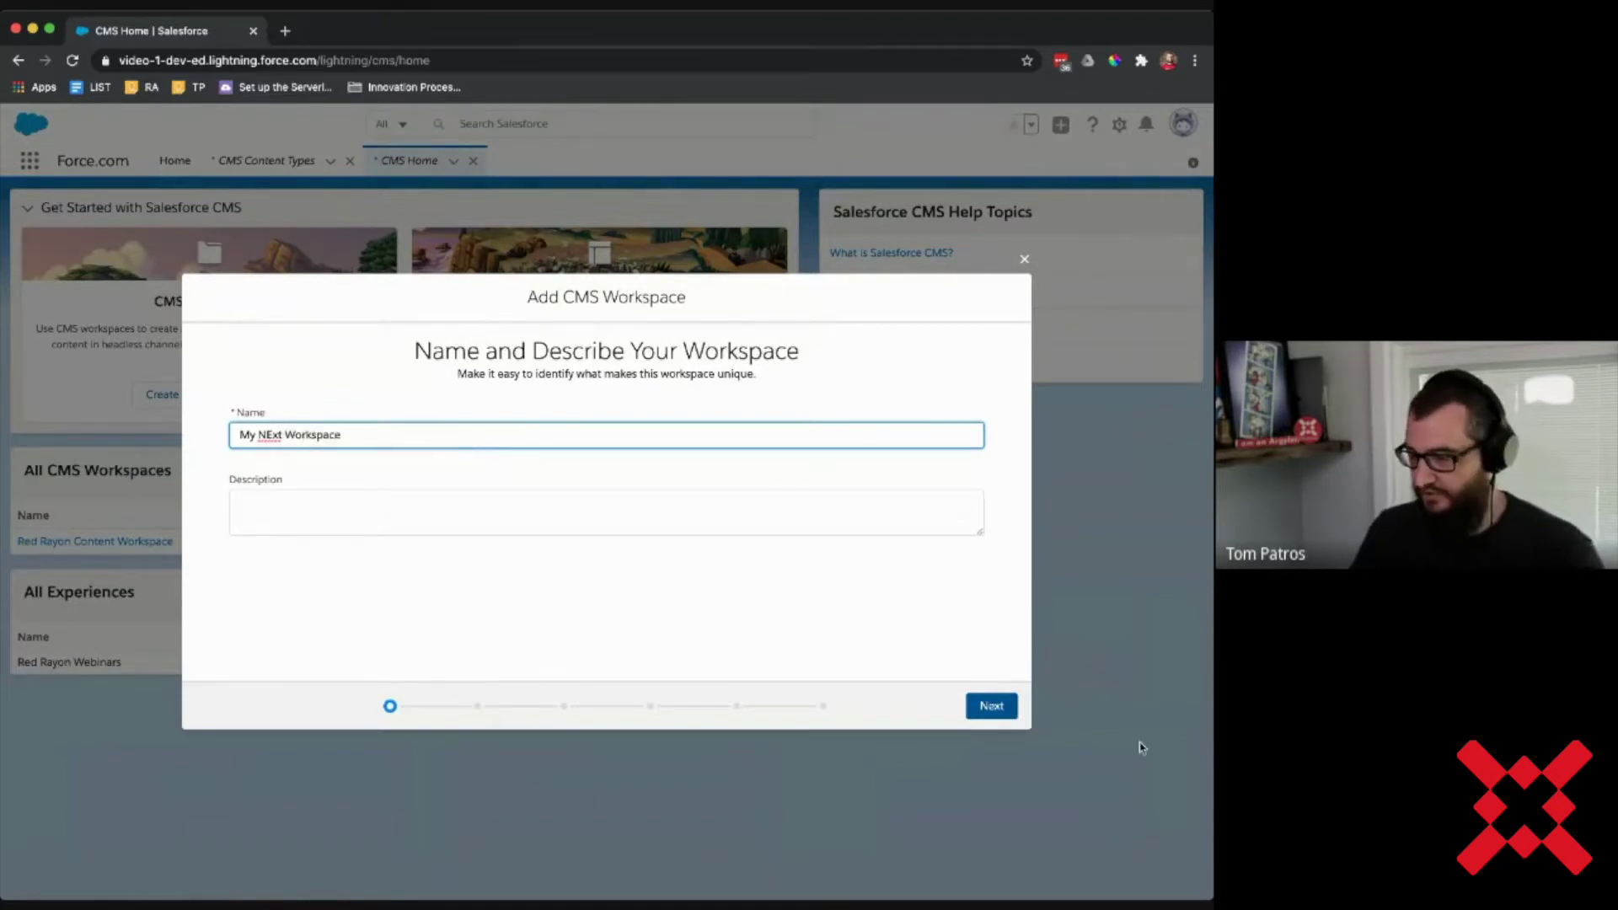
{"action": "left_click", "coordinate": [996, 712]}
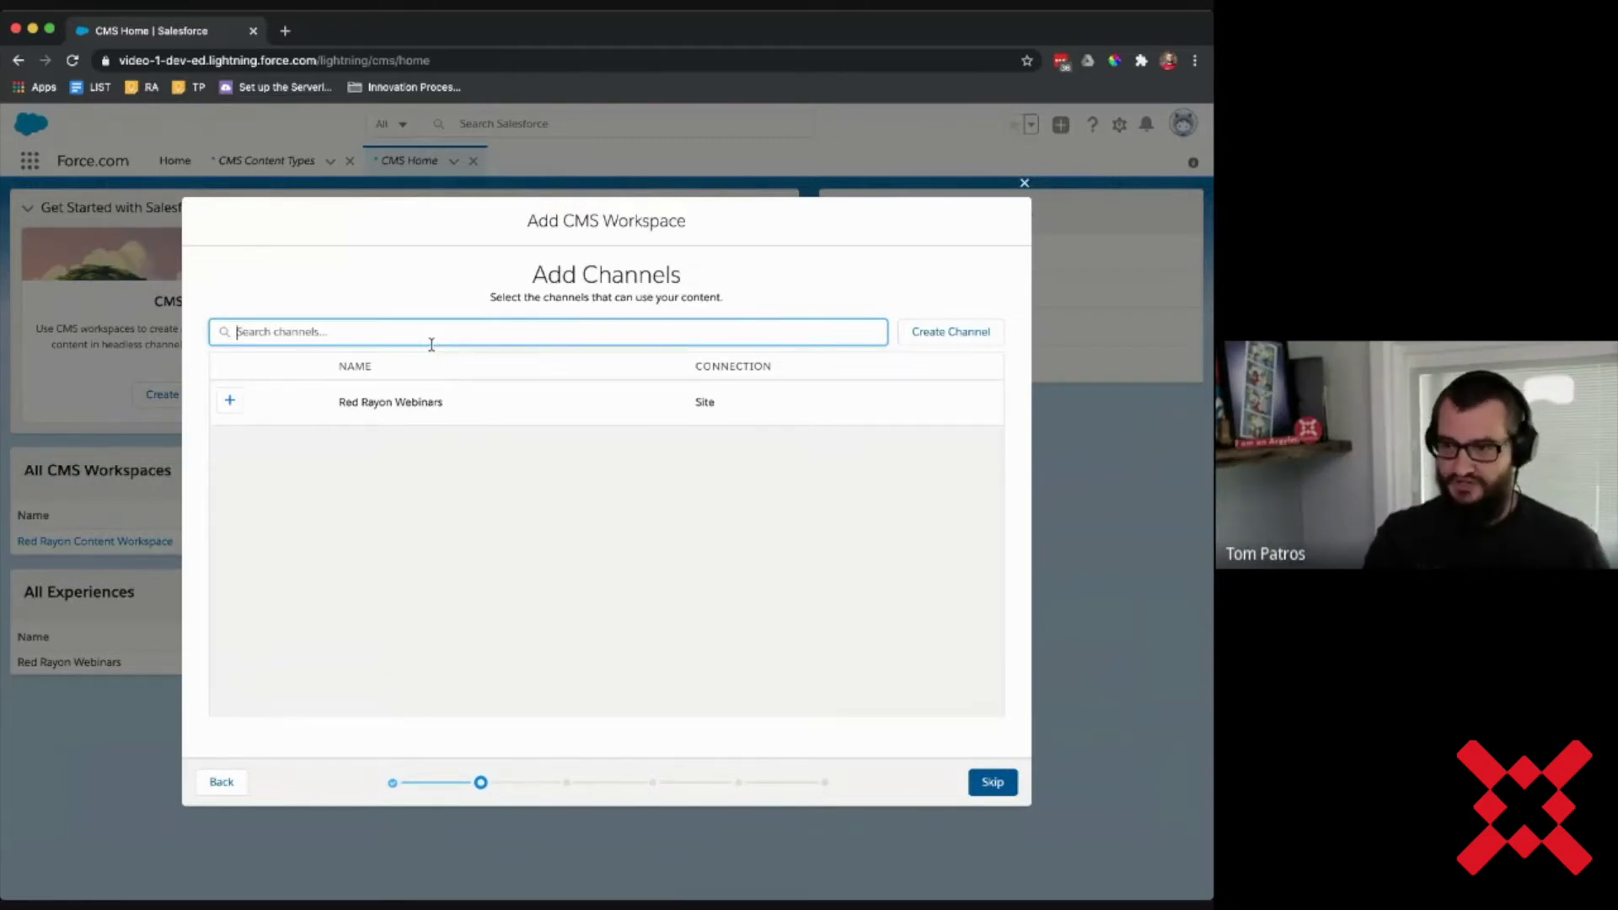
{"action": "left_click", "coordinate": [230, 402]}
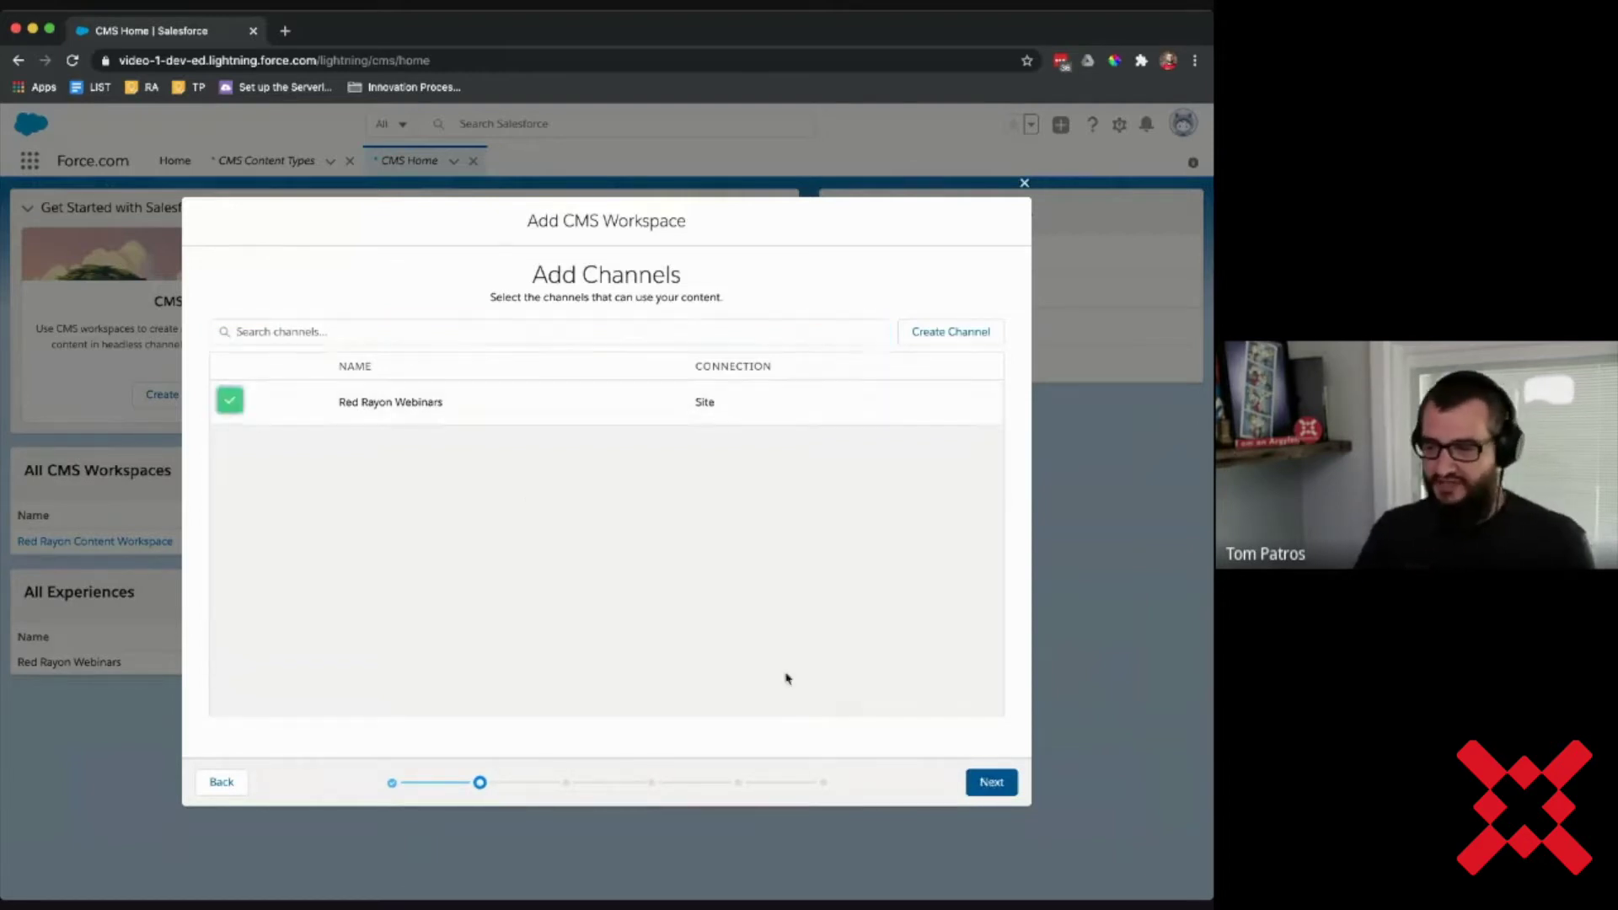
{"action": "left_click", "coordinate": [1004, 783]}
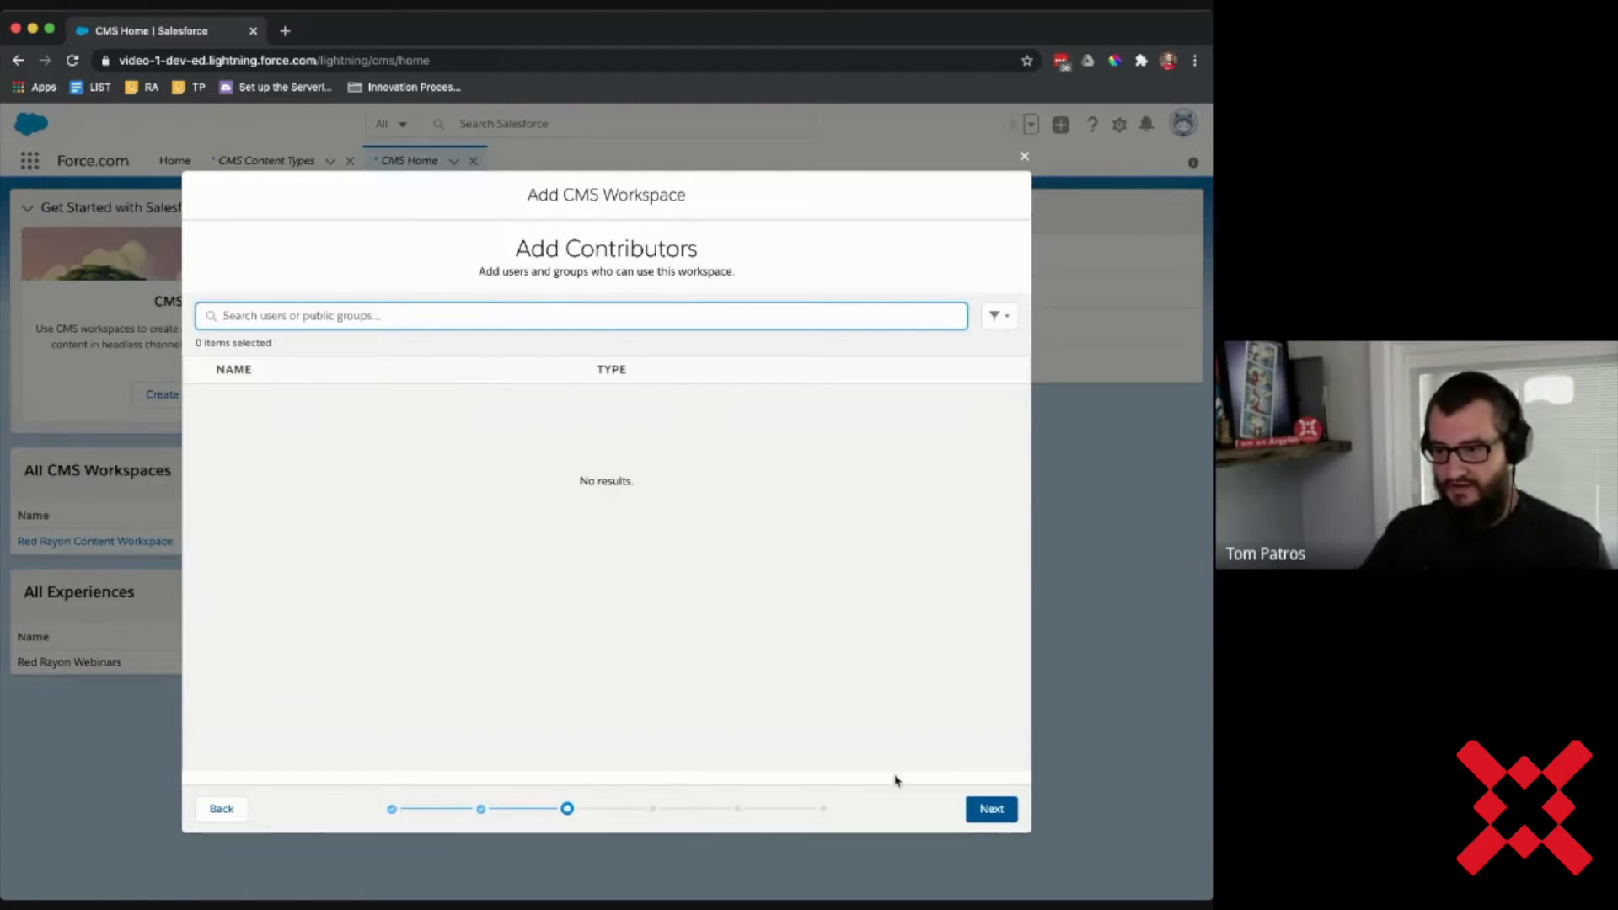
{"action": "left_click", "coordinate": [991, 811]}
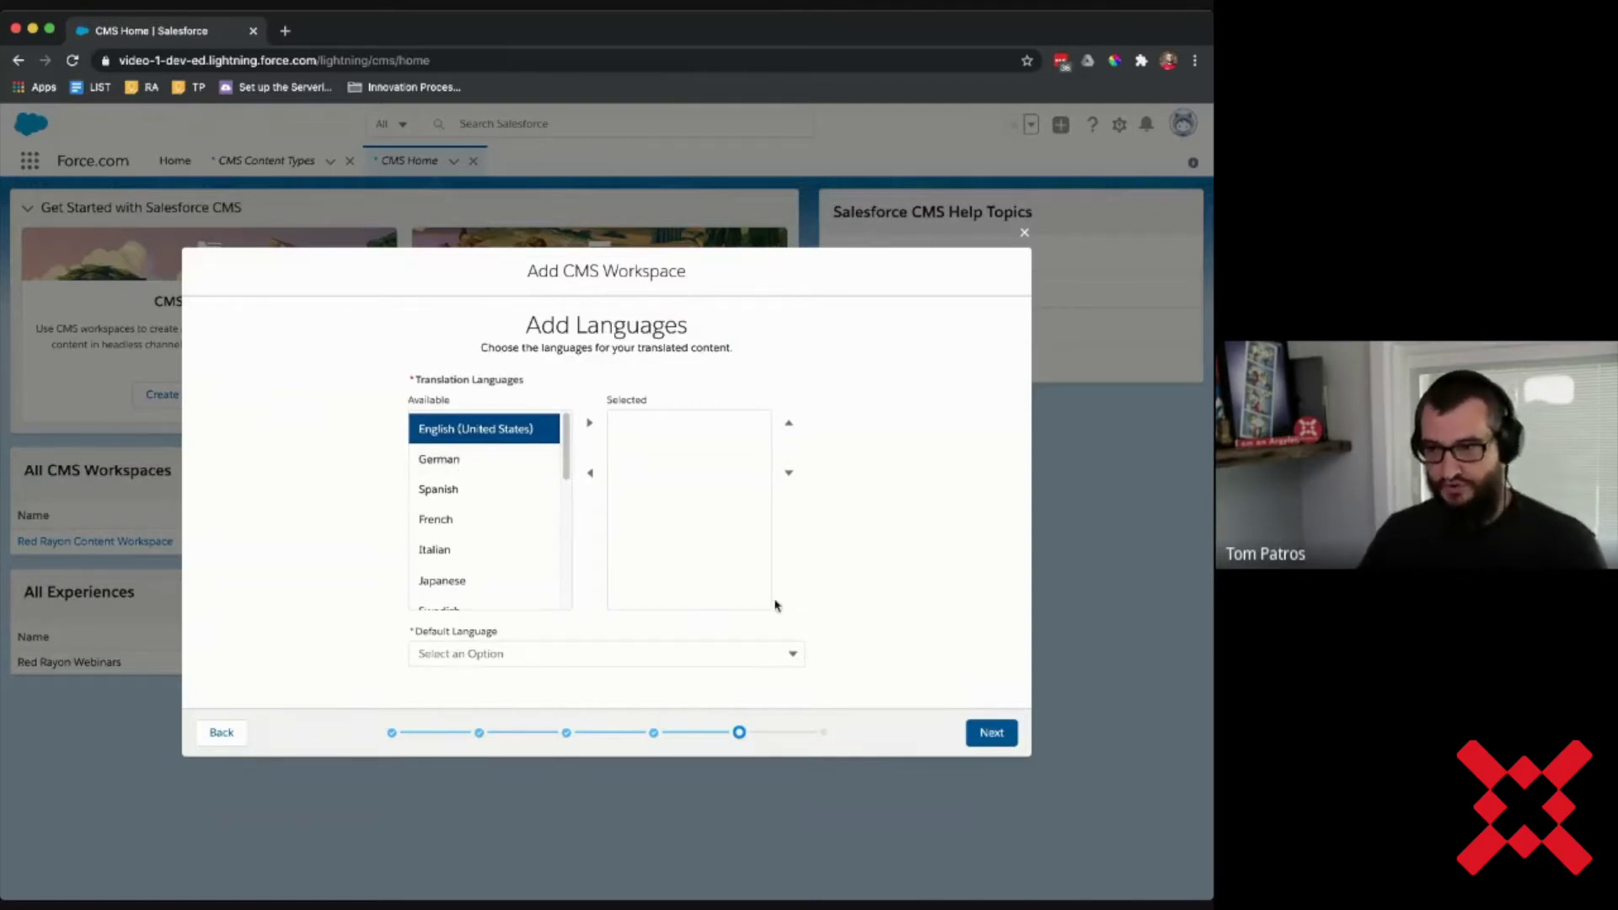
- Set English (United States) as the new workspace's translation and default language, and discard the workspace at the review stage
{"action": "left_click", "coordinate": [991, 732]}
{"action": "left_click", "coordinate": [704, 653]}
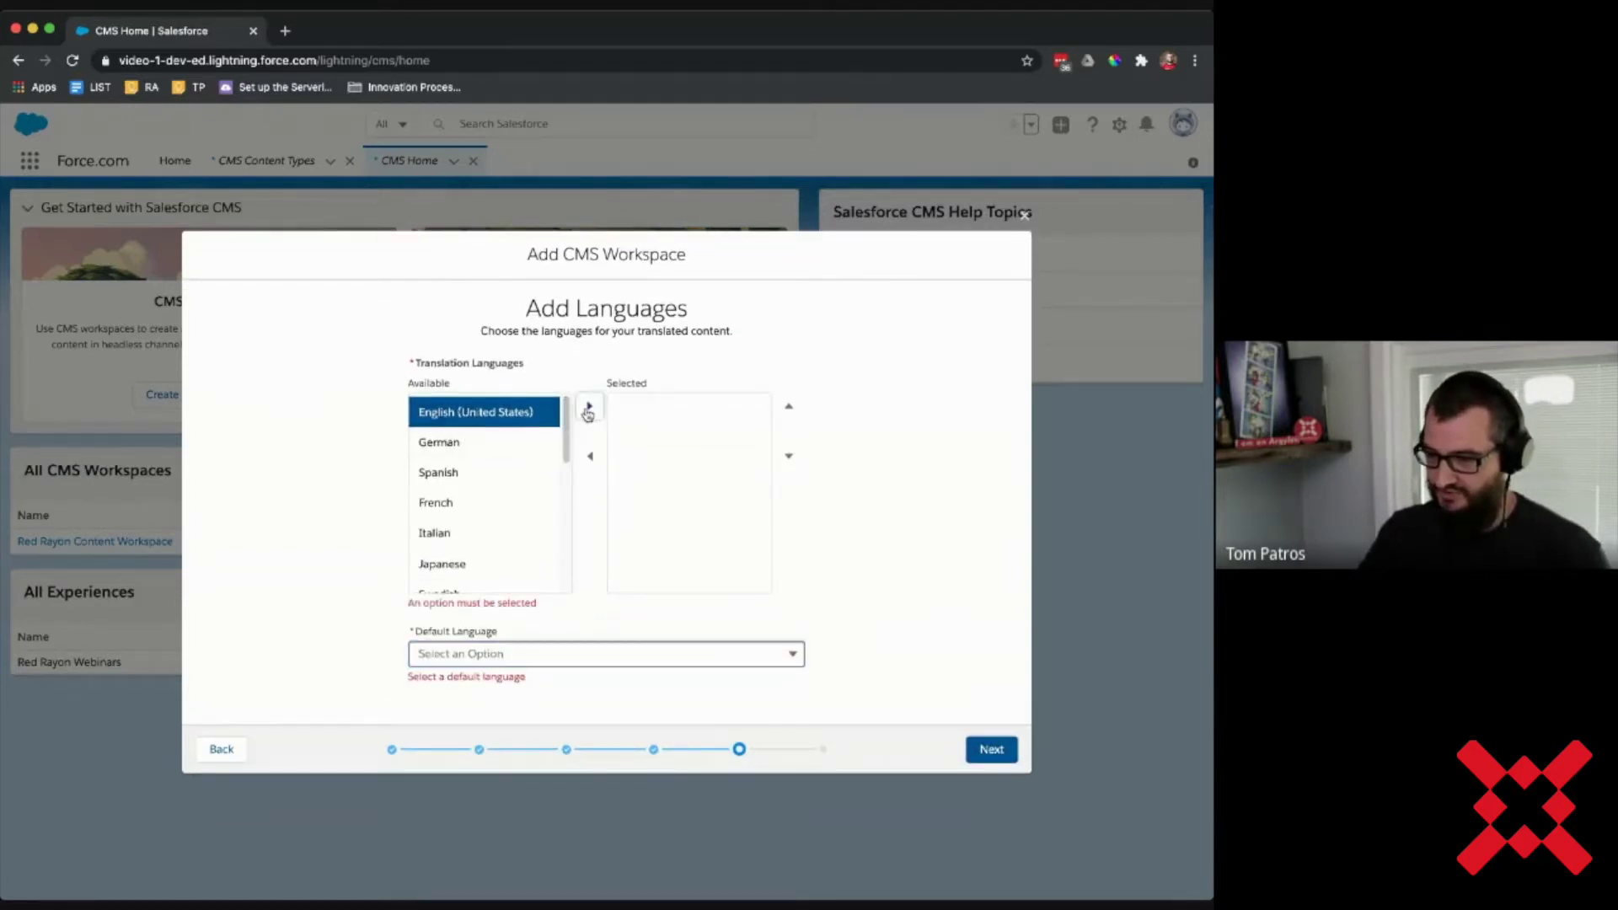
{"action": "left_click", "coordinate": [589, 406]}
{"action": "left_click", "coordinate": [531, 646]}
{"action": "left_click", "coordinate": [507, 679]}
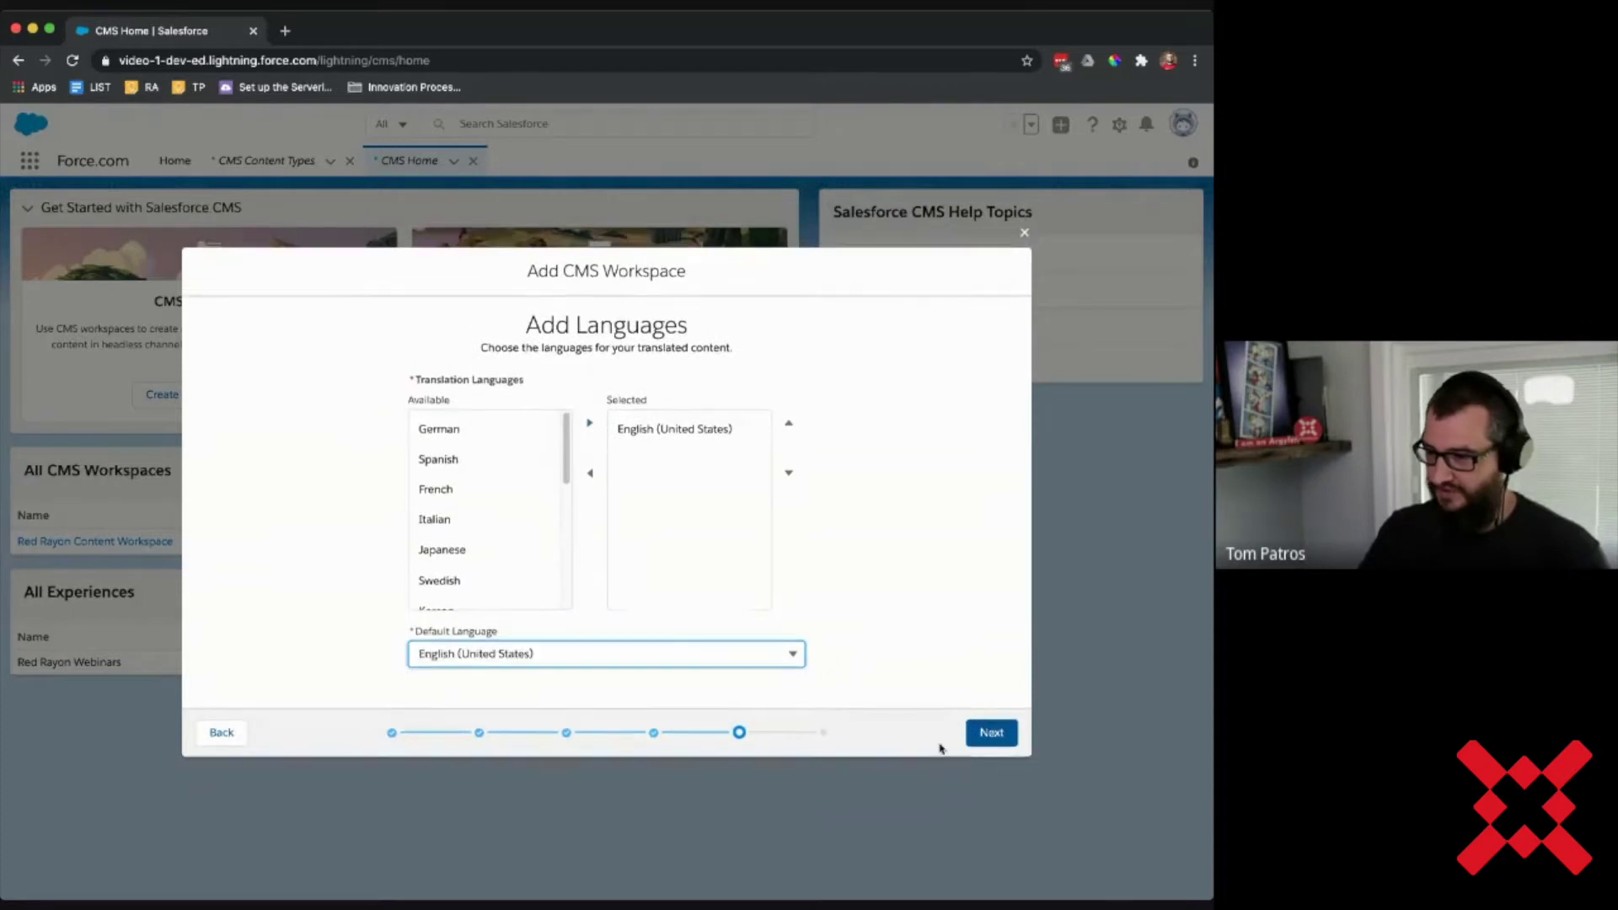
{"action": "left_click", "coordinate": [991, 741]}
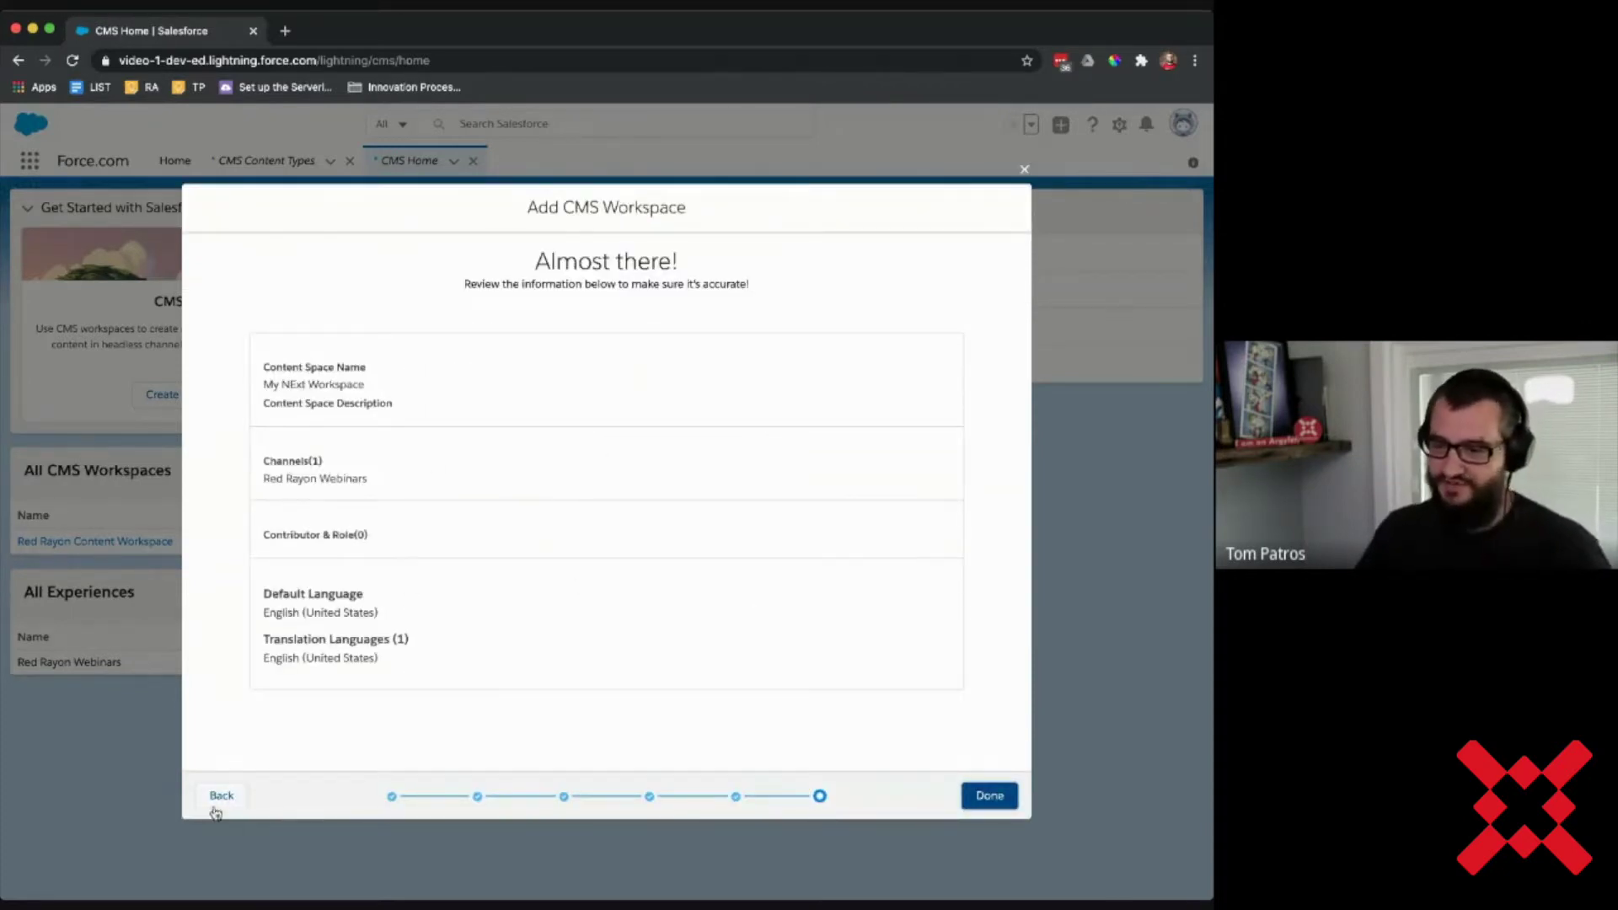
{"action": "left_click", "coordinate": [1025, 171]}
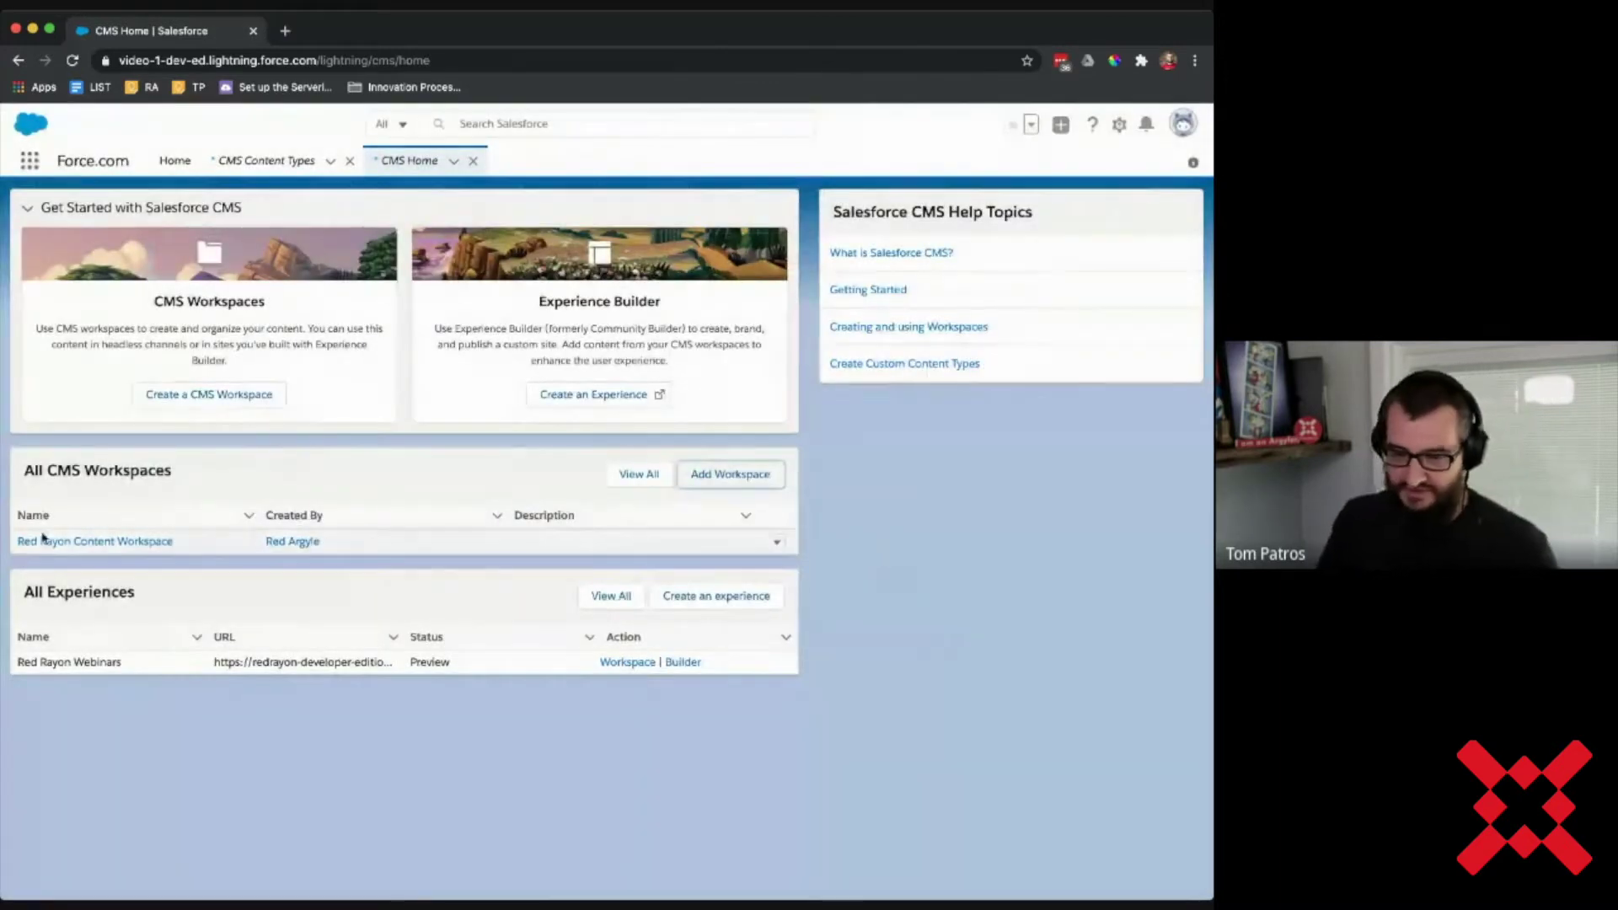
- Look at the Red Rayon Content Workspace and the Webinar entry among the CMS content types
{"action": "left_click", "coordinate": [44, 540]}
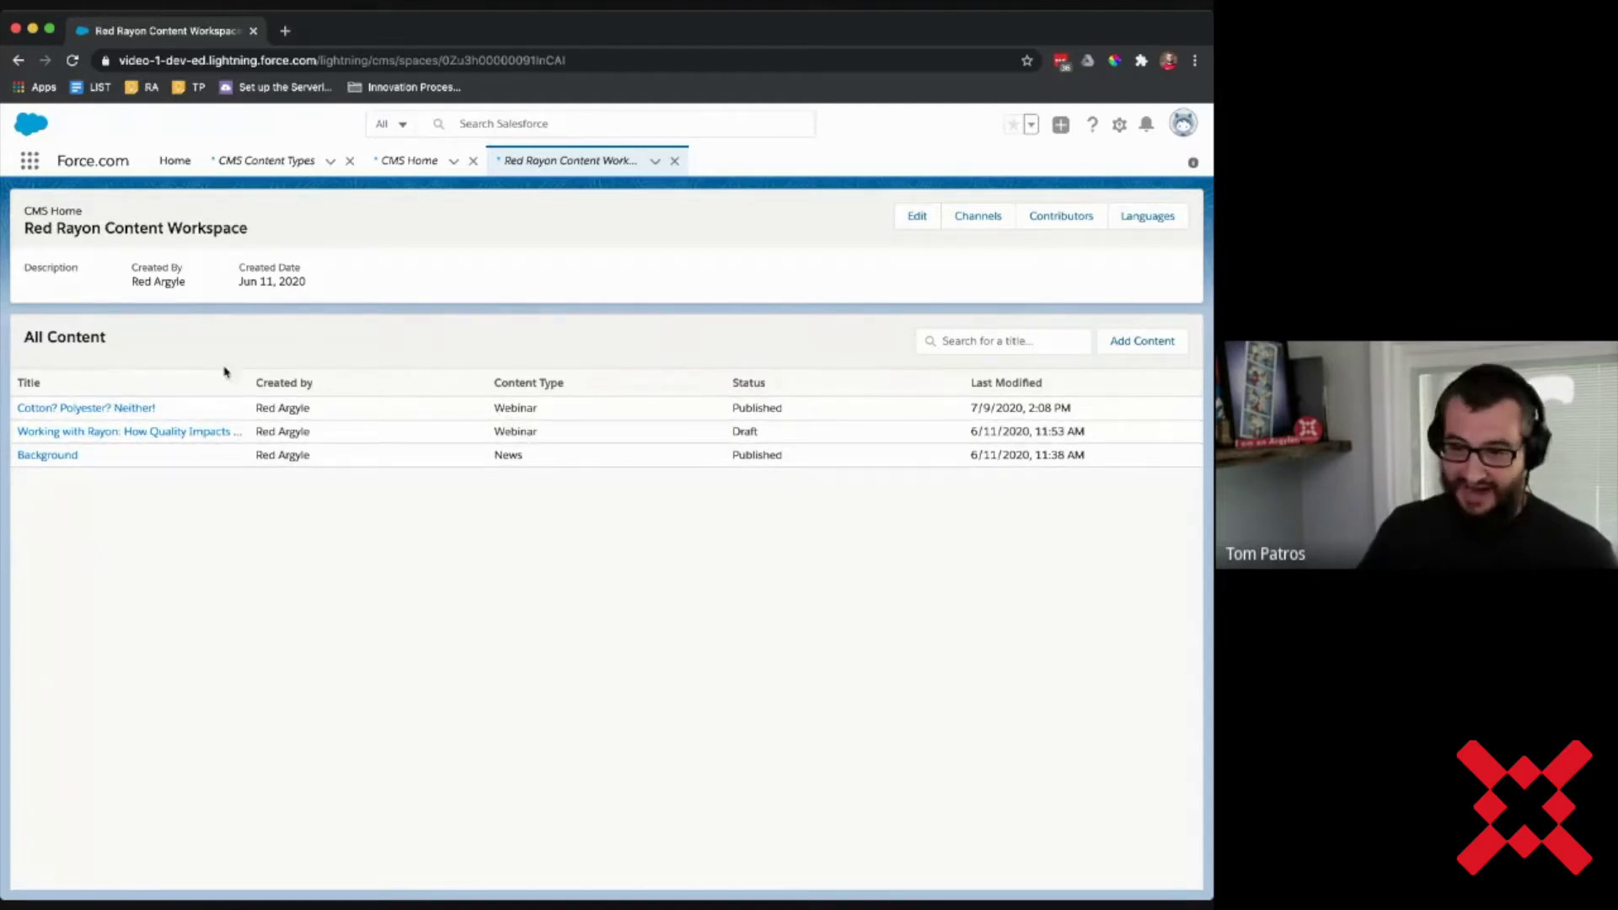
{"action": "left_click", "coordinate": [133, 408]}
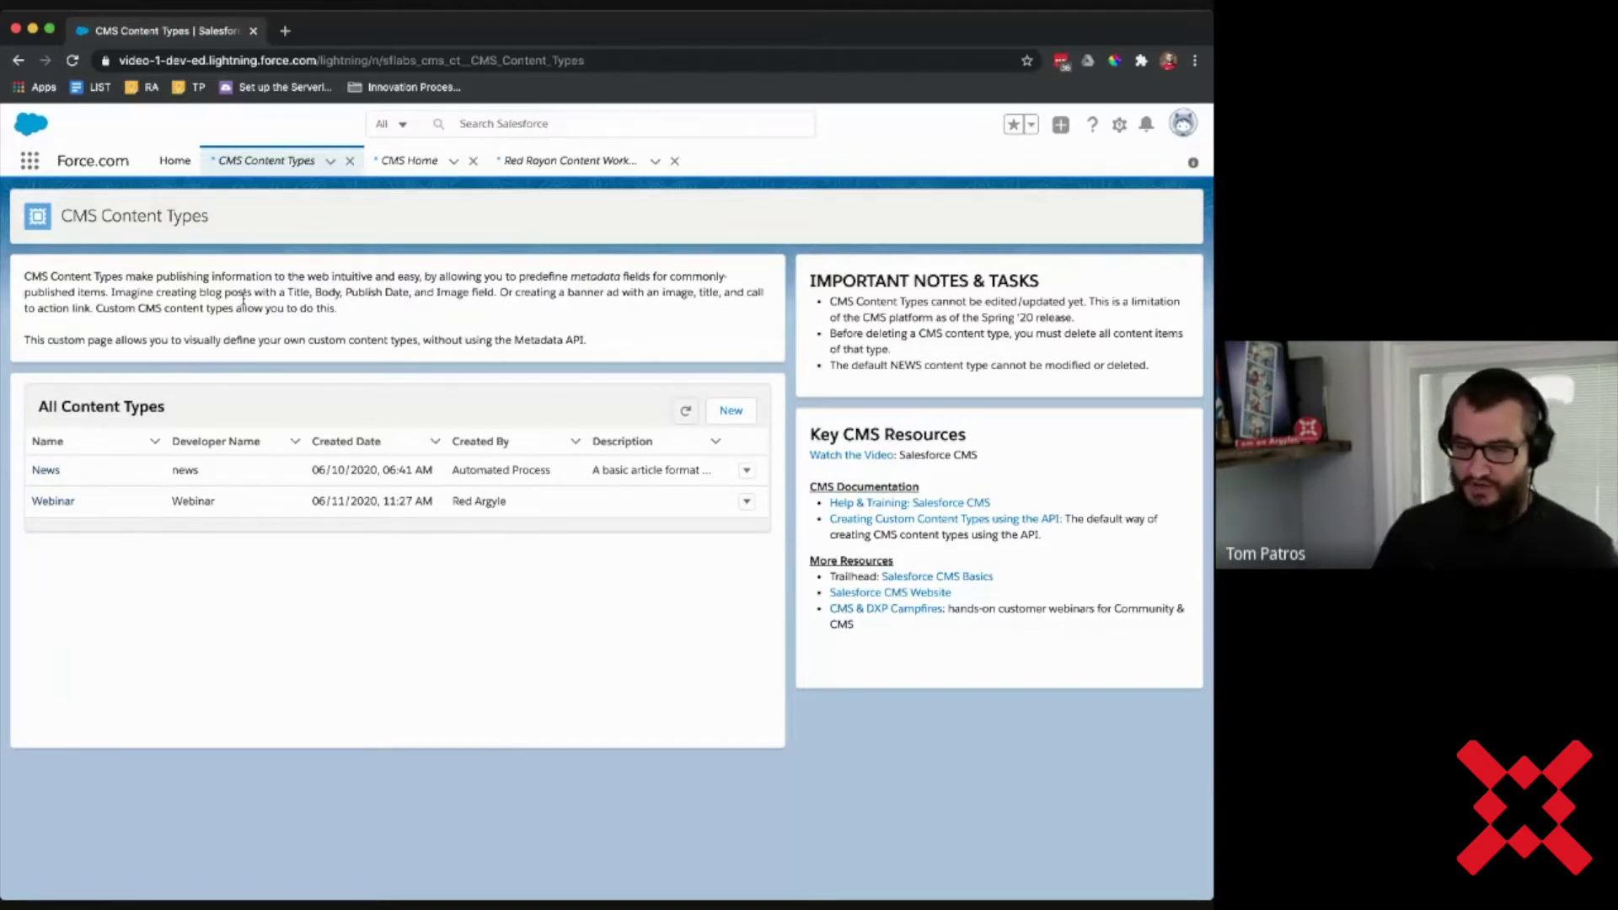
{"action": "left_click", "coordinate": [37, 495]}
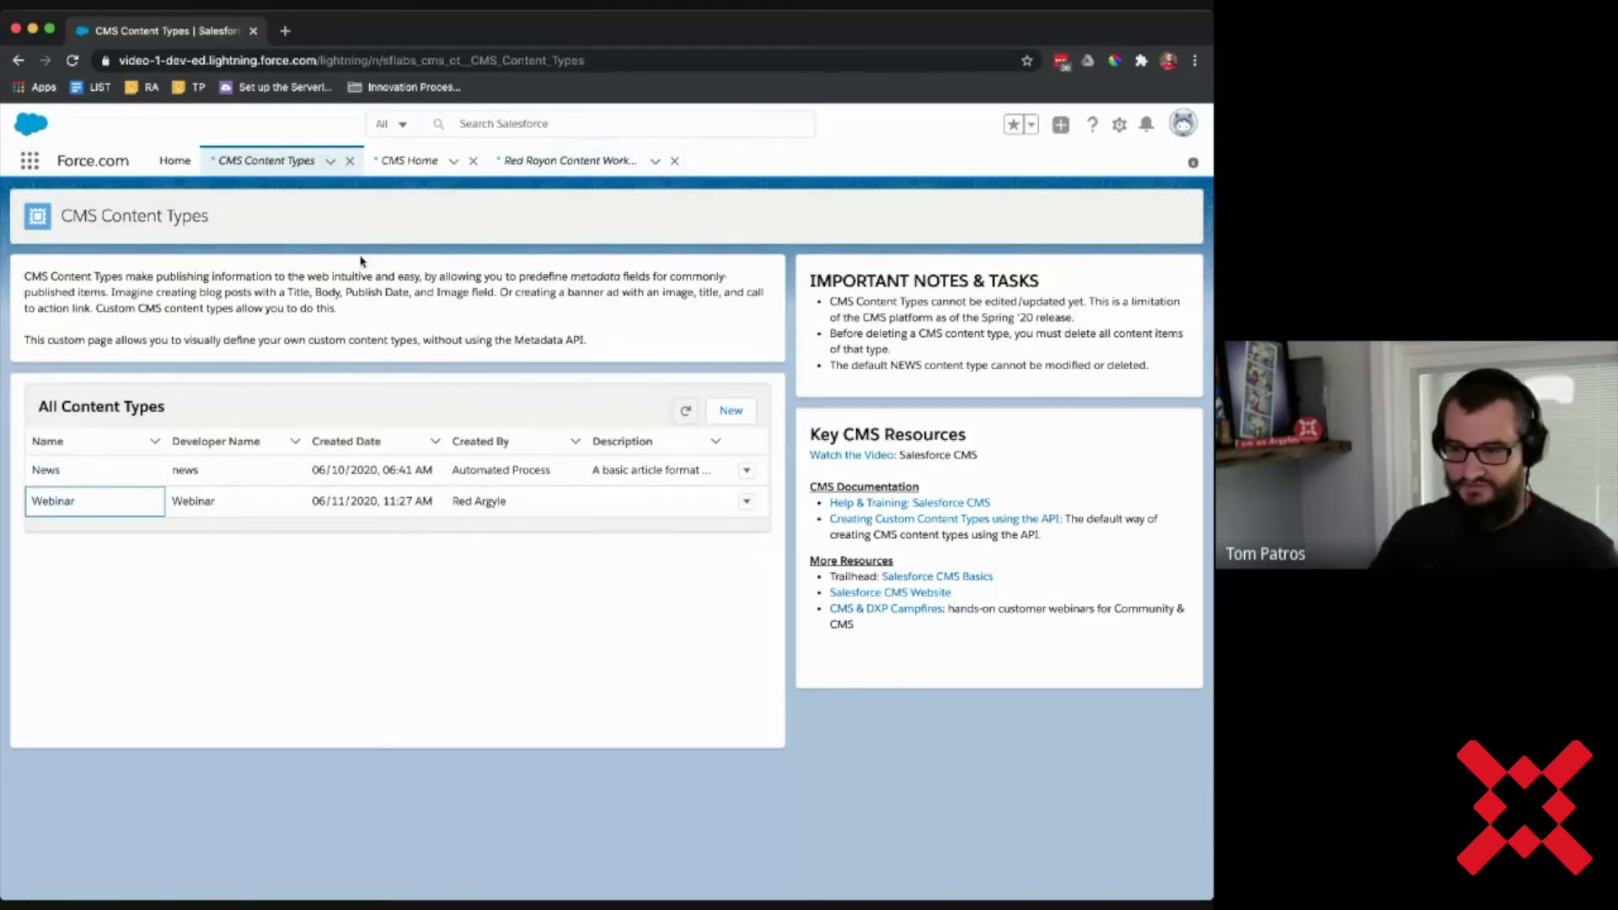
- Open the webinar "Cotton? Polyester? Neither!" from the Red Rayon Content Workspace and check its date and time
{"action": "left_click", "coordinate": [407, 164]}
{"action": "left_click", "coordinate": [77, 546]}
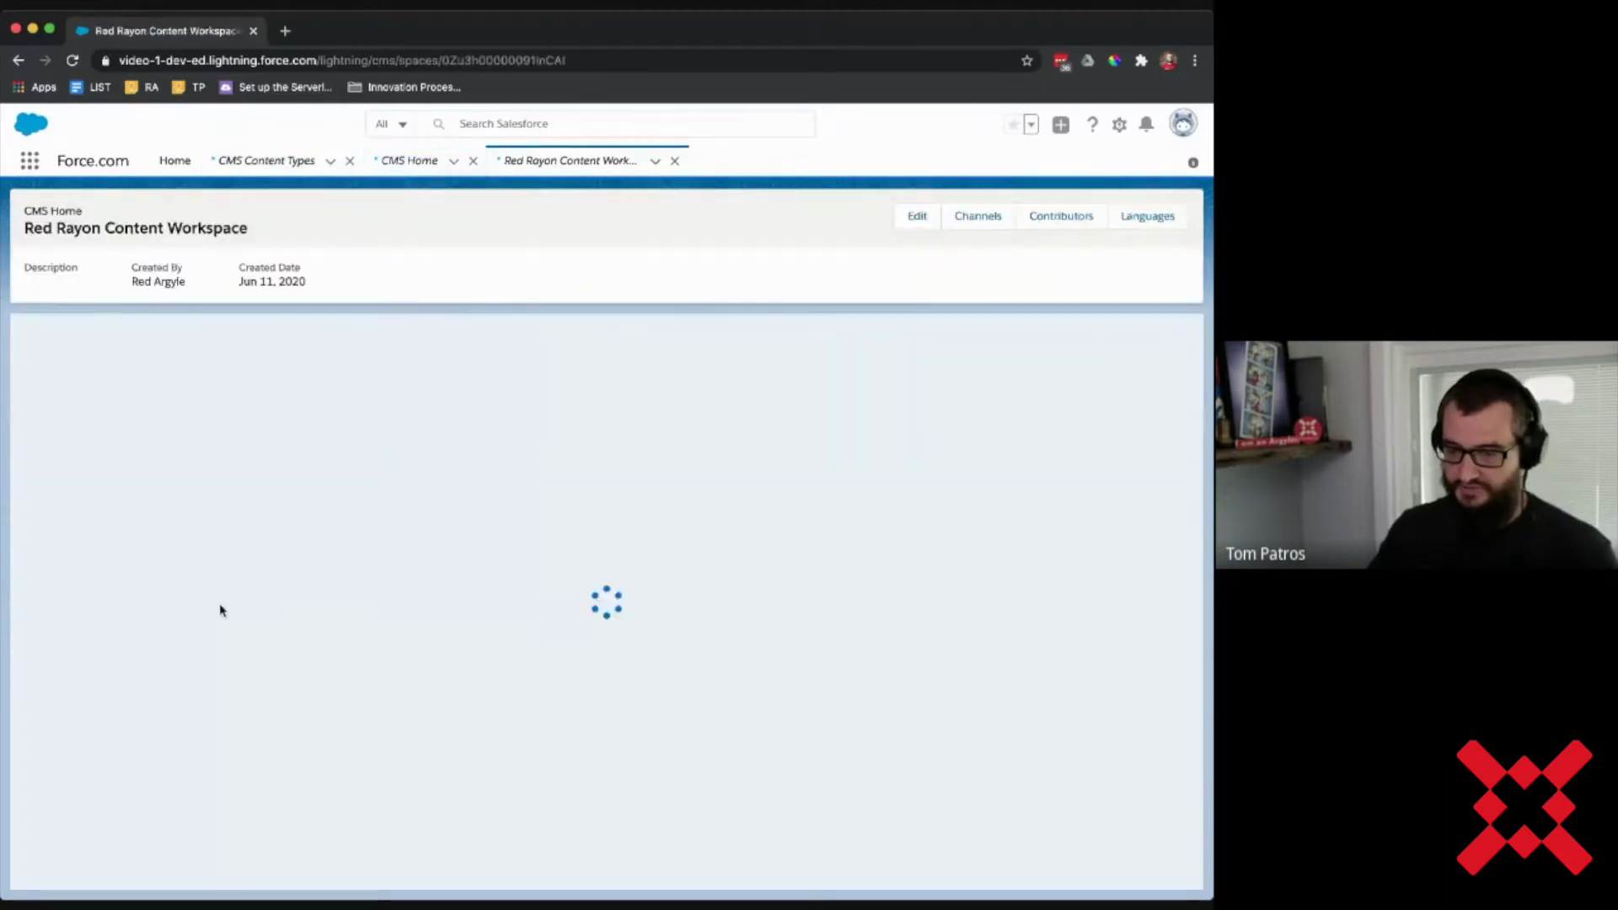
{"action": "left_click", "coordinate": [56, 413]}
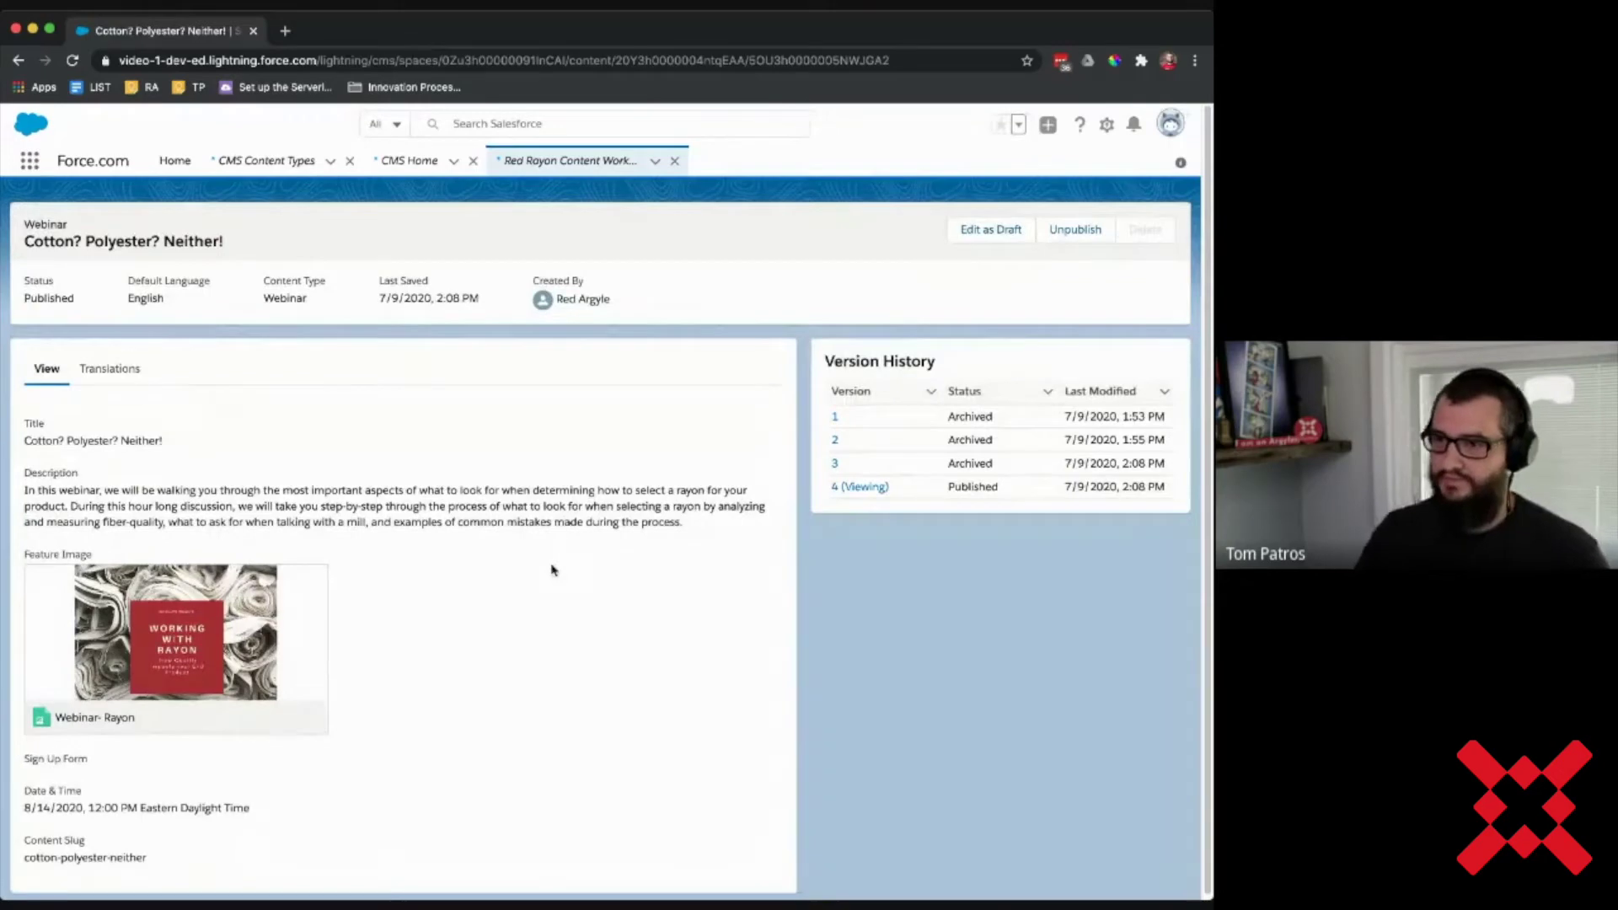
{"action": "scroll", "coordinate": [444, 684], "scroll_direction": "down", "scroll_amount": 1}
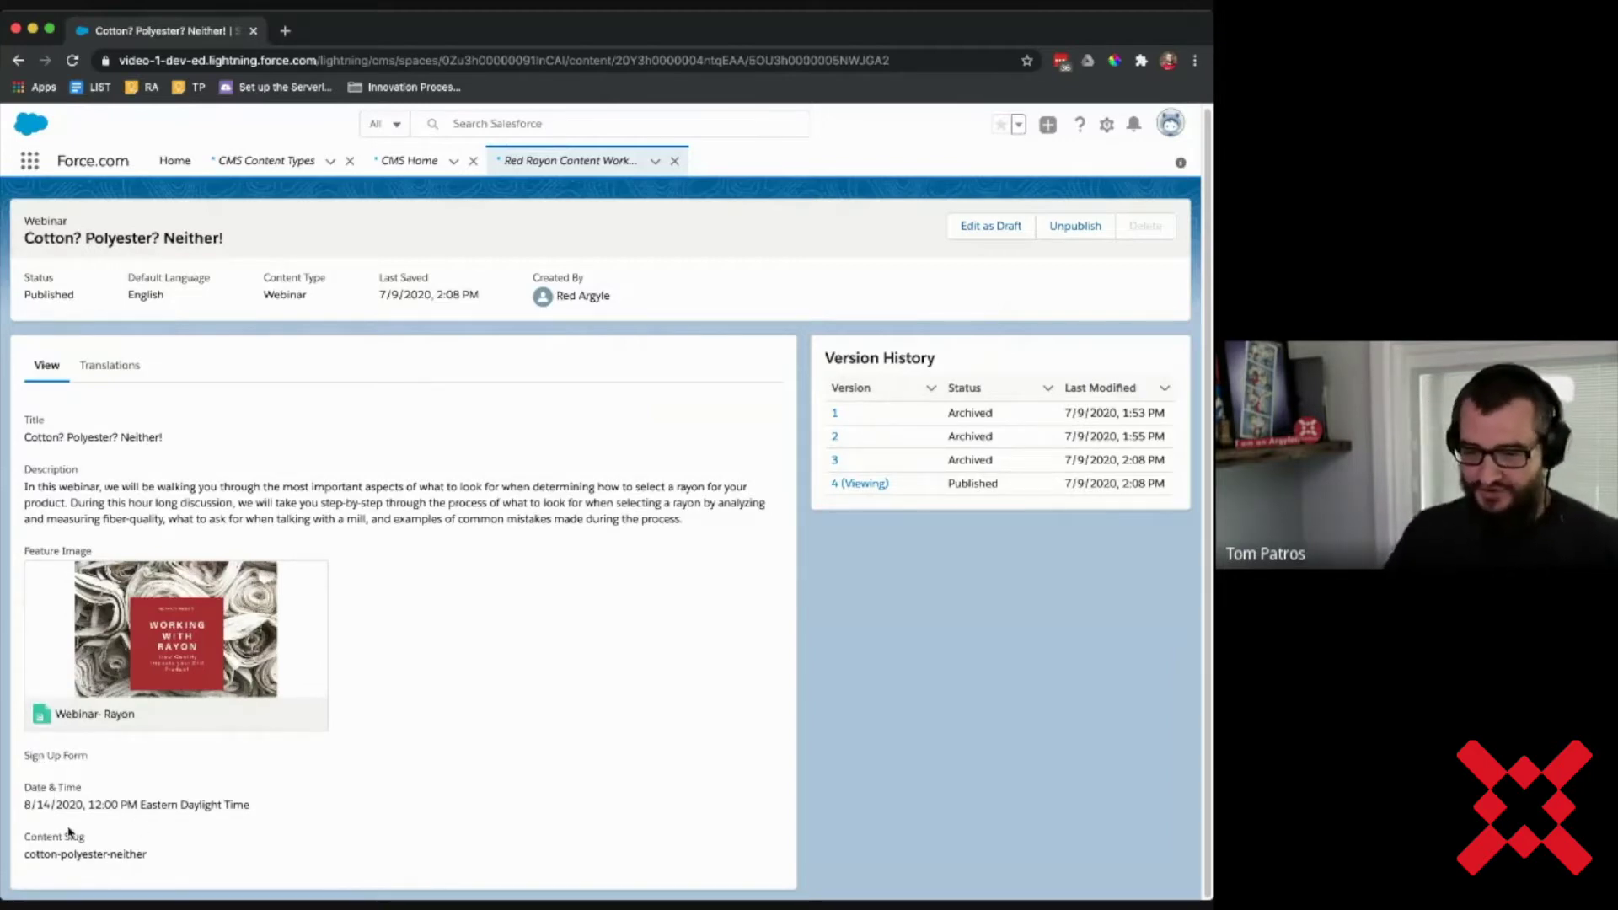
{"action": "left_click_drag", "start_coordinate": [26, 803], "coordinate": [247, 805]}
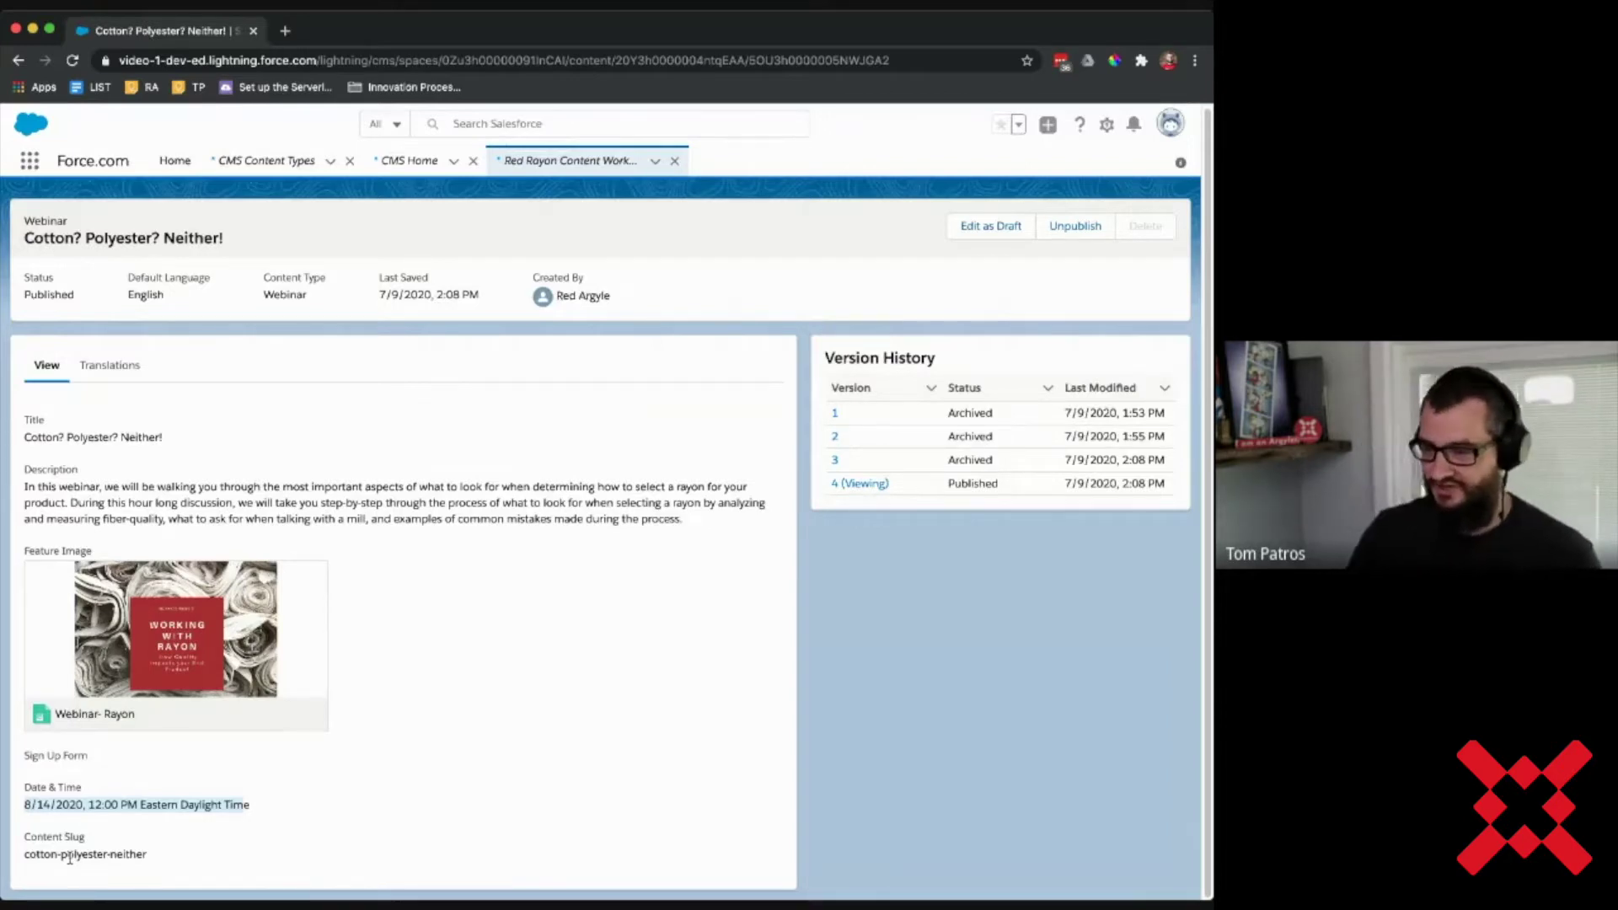
- Open the published webinar "Cotton? Polyester? Neither!" for editing as a draft
{"action": "left_click", "coordinate": [992, 225]}
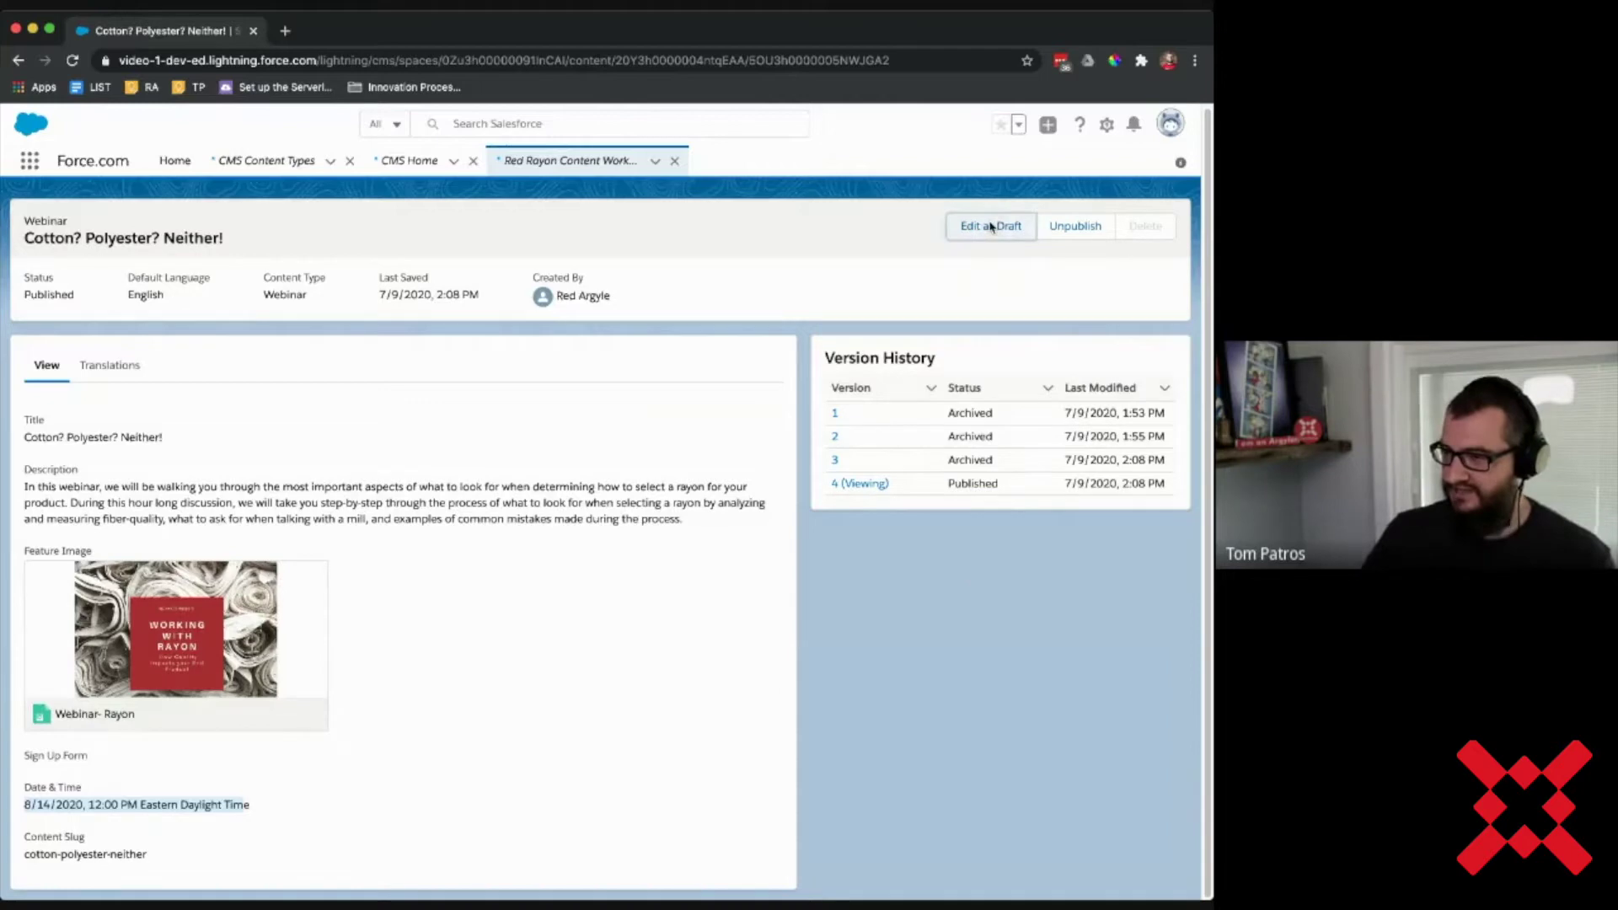
{"action": "left_click", "coordinate": [834, 549]}
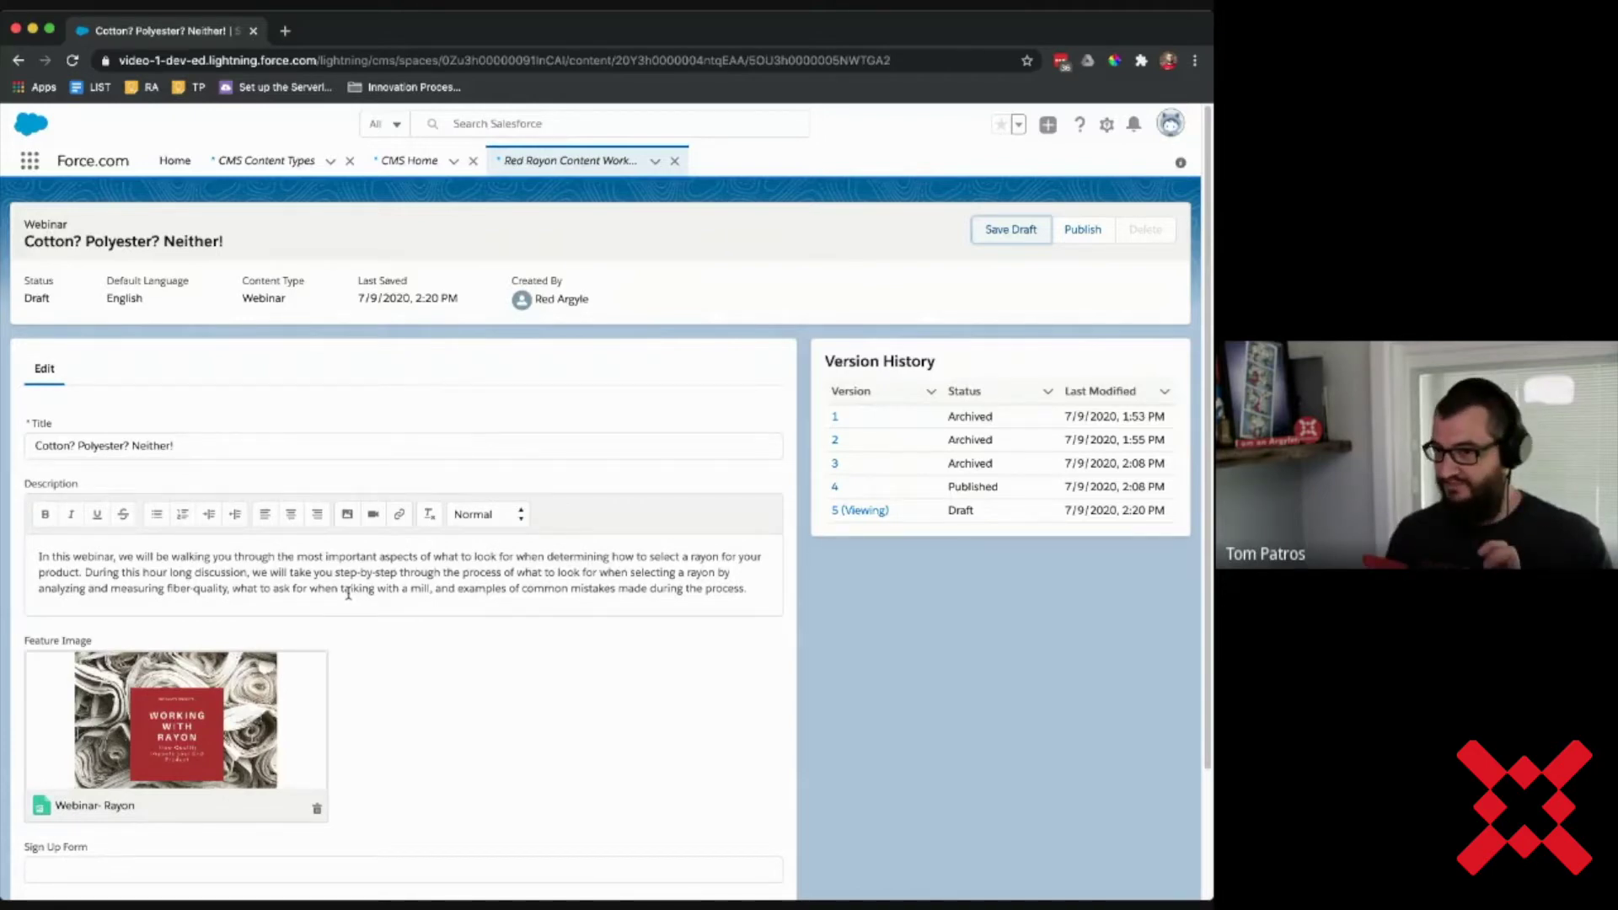
- Examine the draft's editable fields, from the title and rich-text description down to the feature image, date, time and content slug
{"action": "key", "text": "super+Tab"}
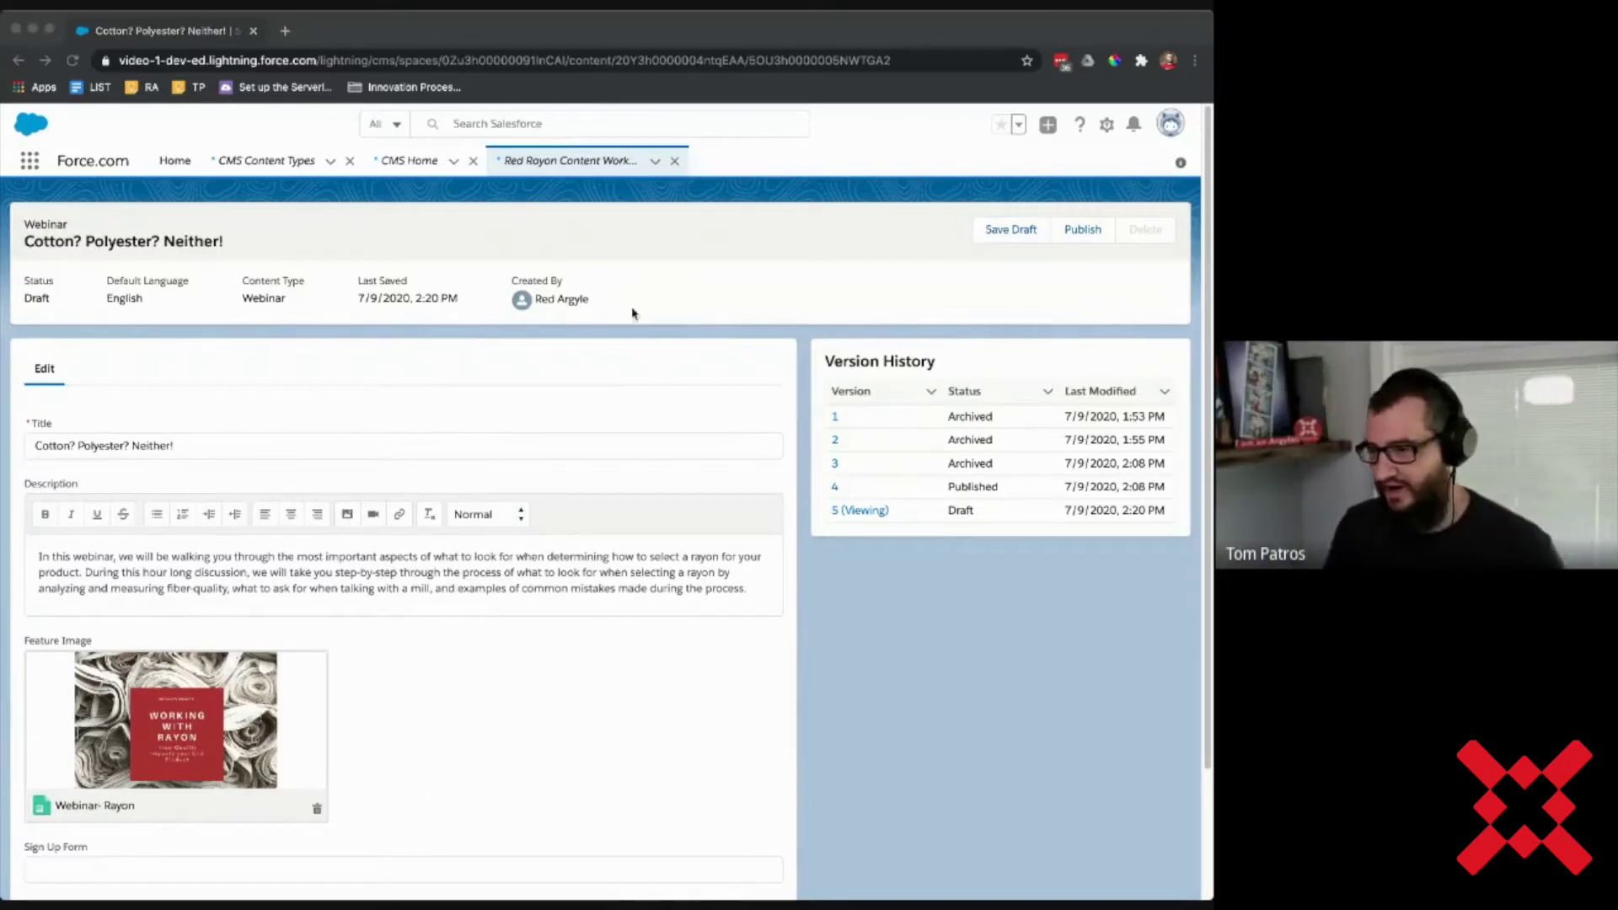
{"action": "key", "text": "super+Tab"}
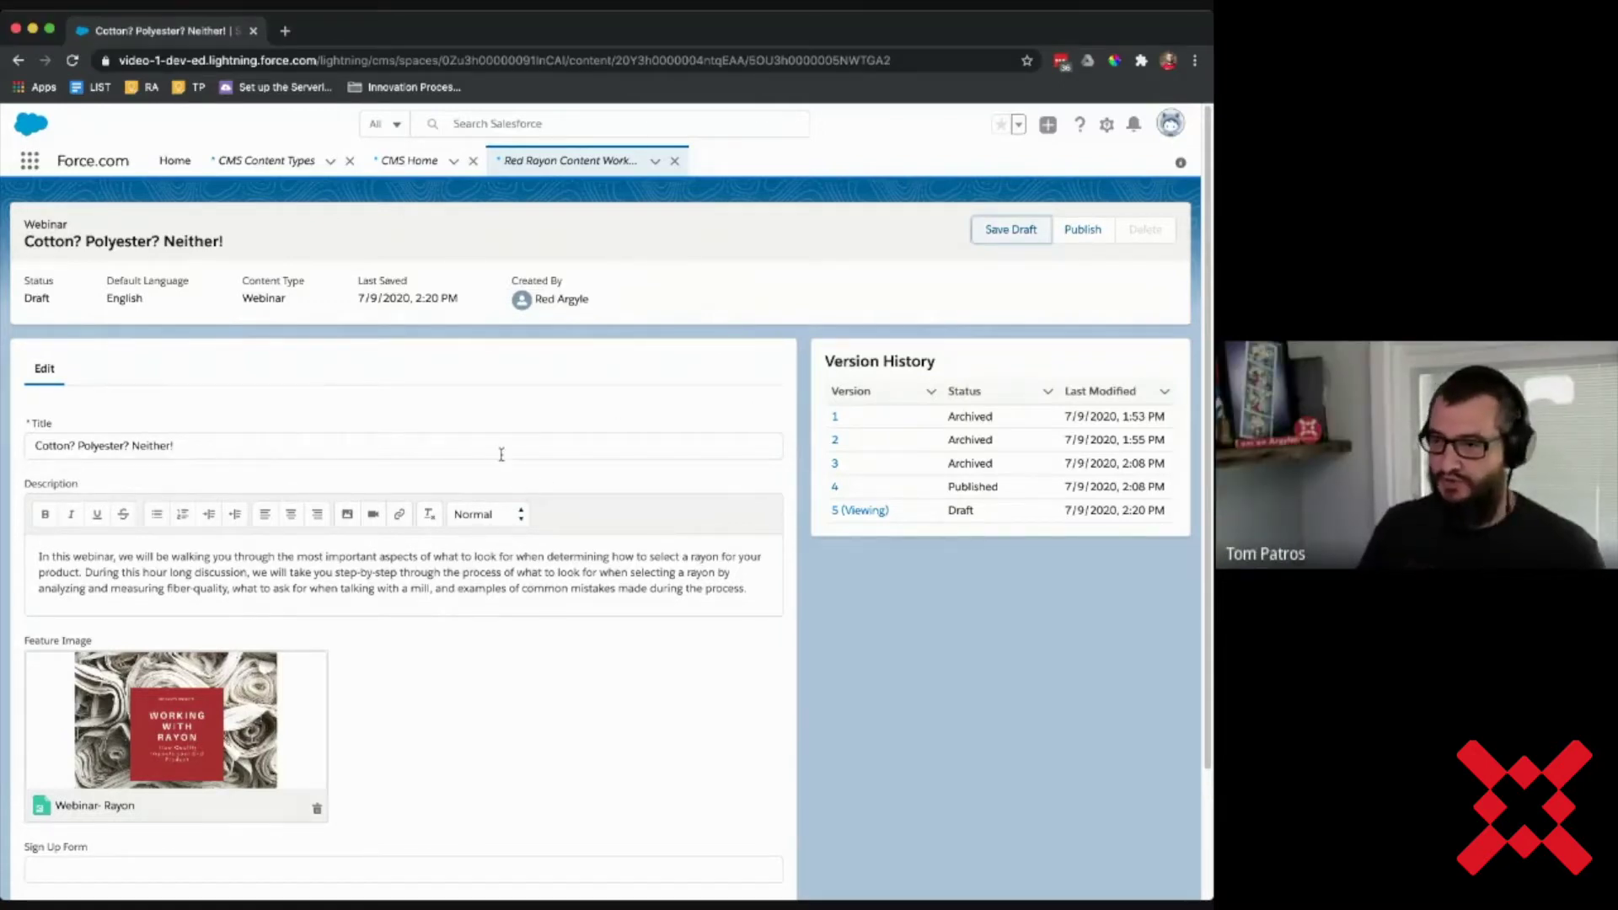
{"action": "left_click", "coordinate": [584, 579]}
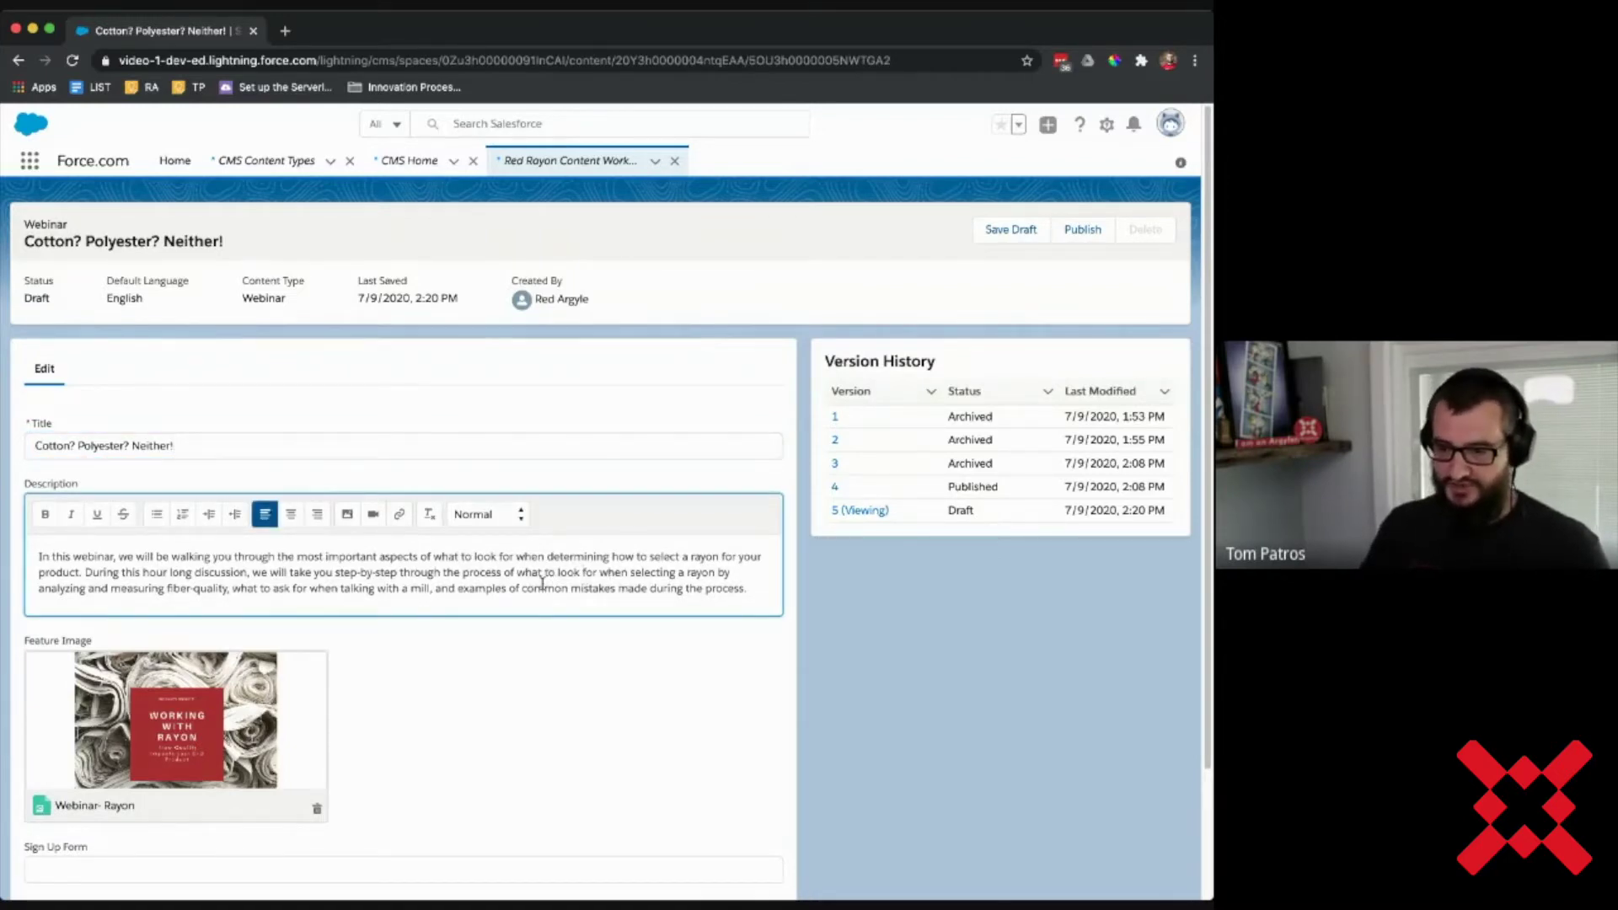
{"action": "scroll", "coordinate": [542, 582], "scroll_direction": "down", "scroll_amount": 3}
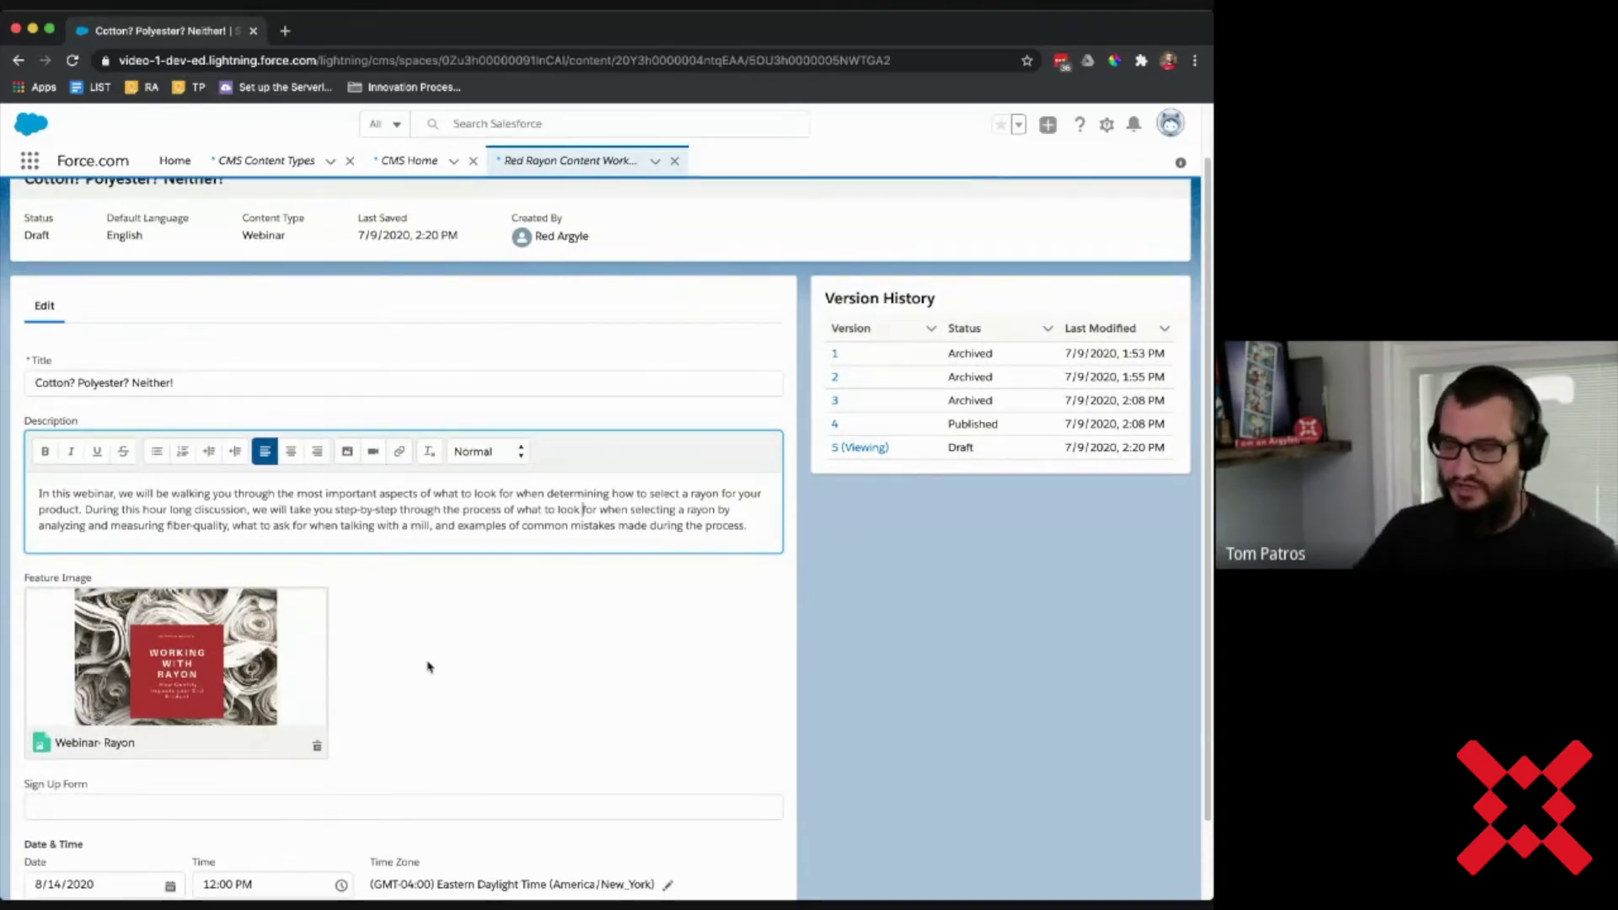
{"action": "scroll", "coordinate": [438, 668], "scroll_direction": "down", "scroll_amount": 4}
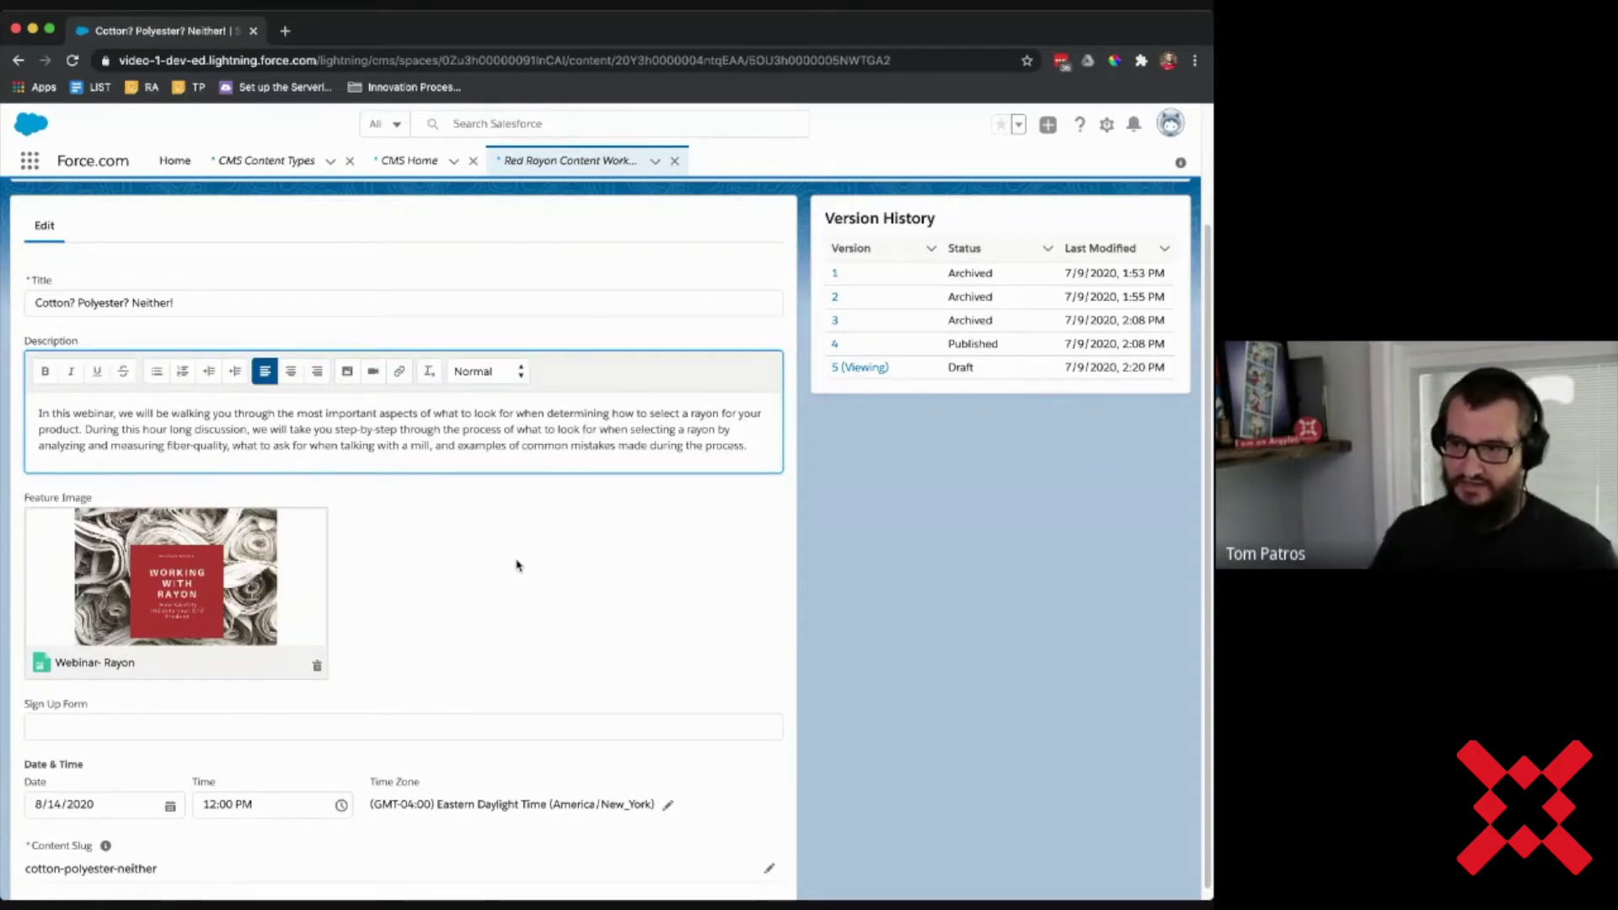
{"action": "scroll", "coordinate": [824, 547], "scroll_direction": "up", "scroll_amount": 1}
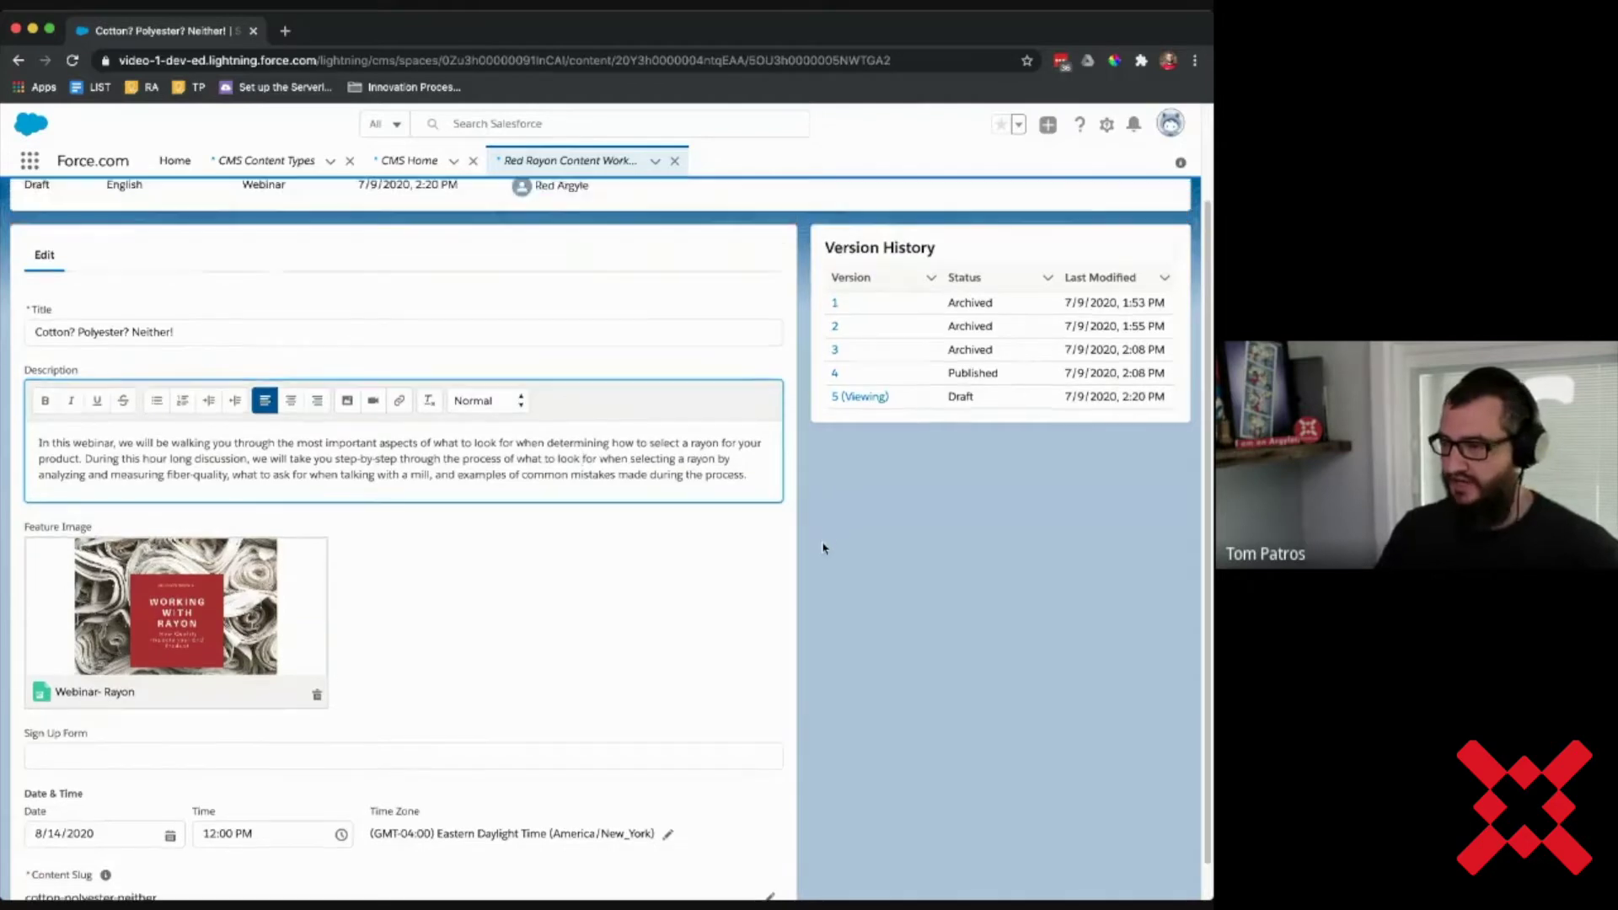
{"action": "scroll", "coordinate": [825, 548], "scroll_direction": "up", "scroll_amount": 3}
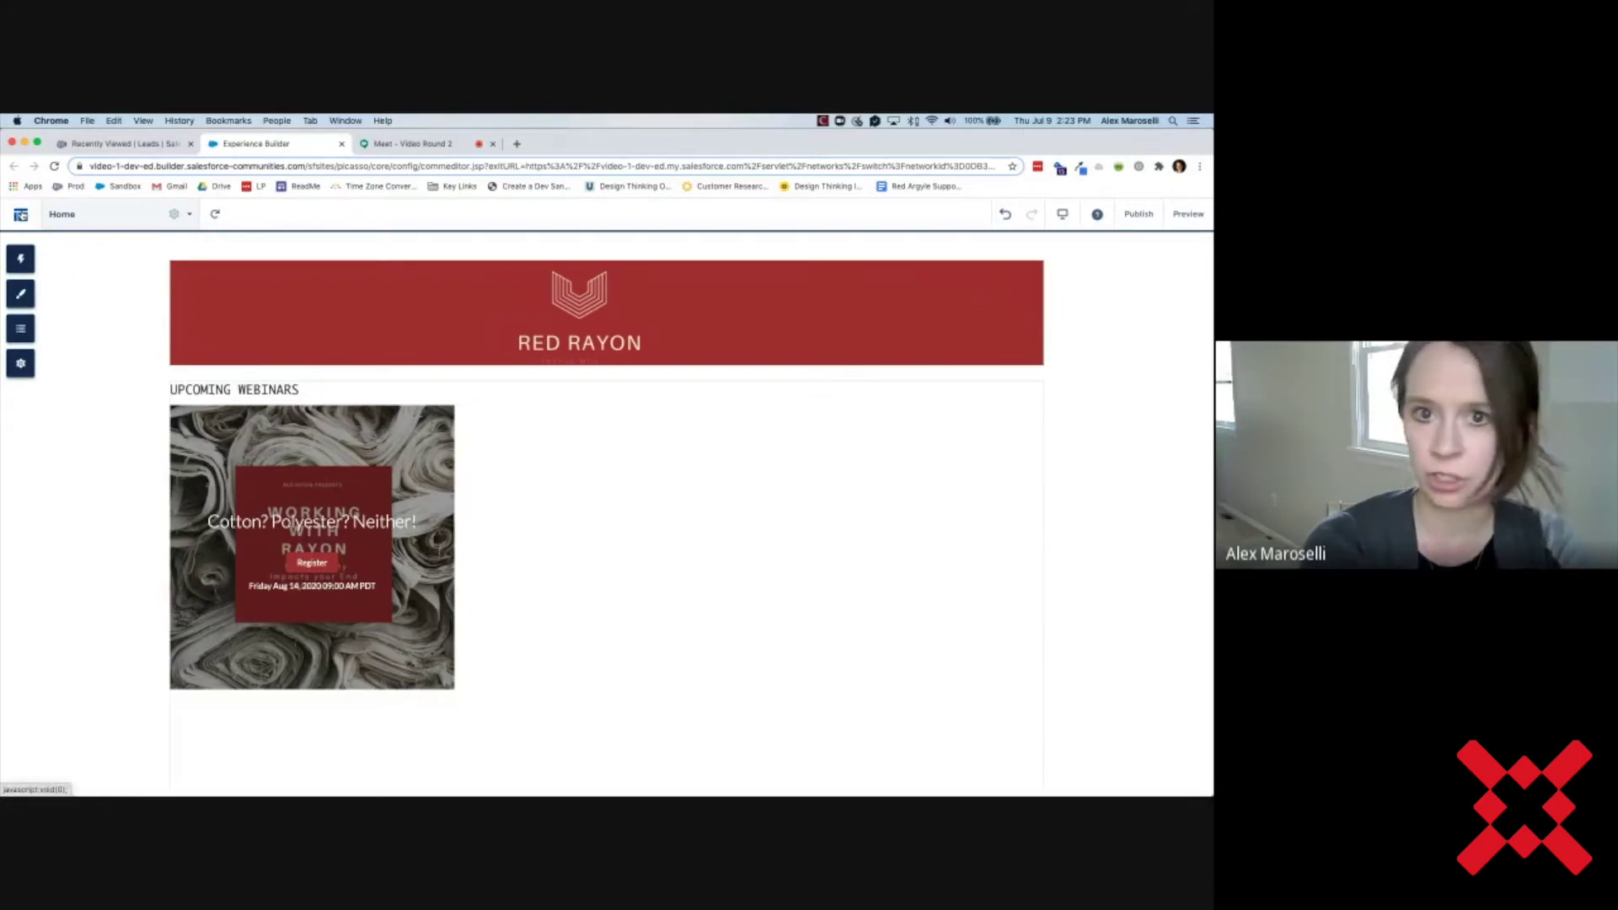
- Open Content Management for the Red Rayon Webinars site and locate "Working with Rayon: How Quality Impacts Your End Product" in the shared content
{"action": "left_click", "coordinate": [21, 214]}
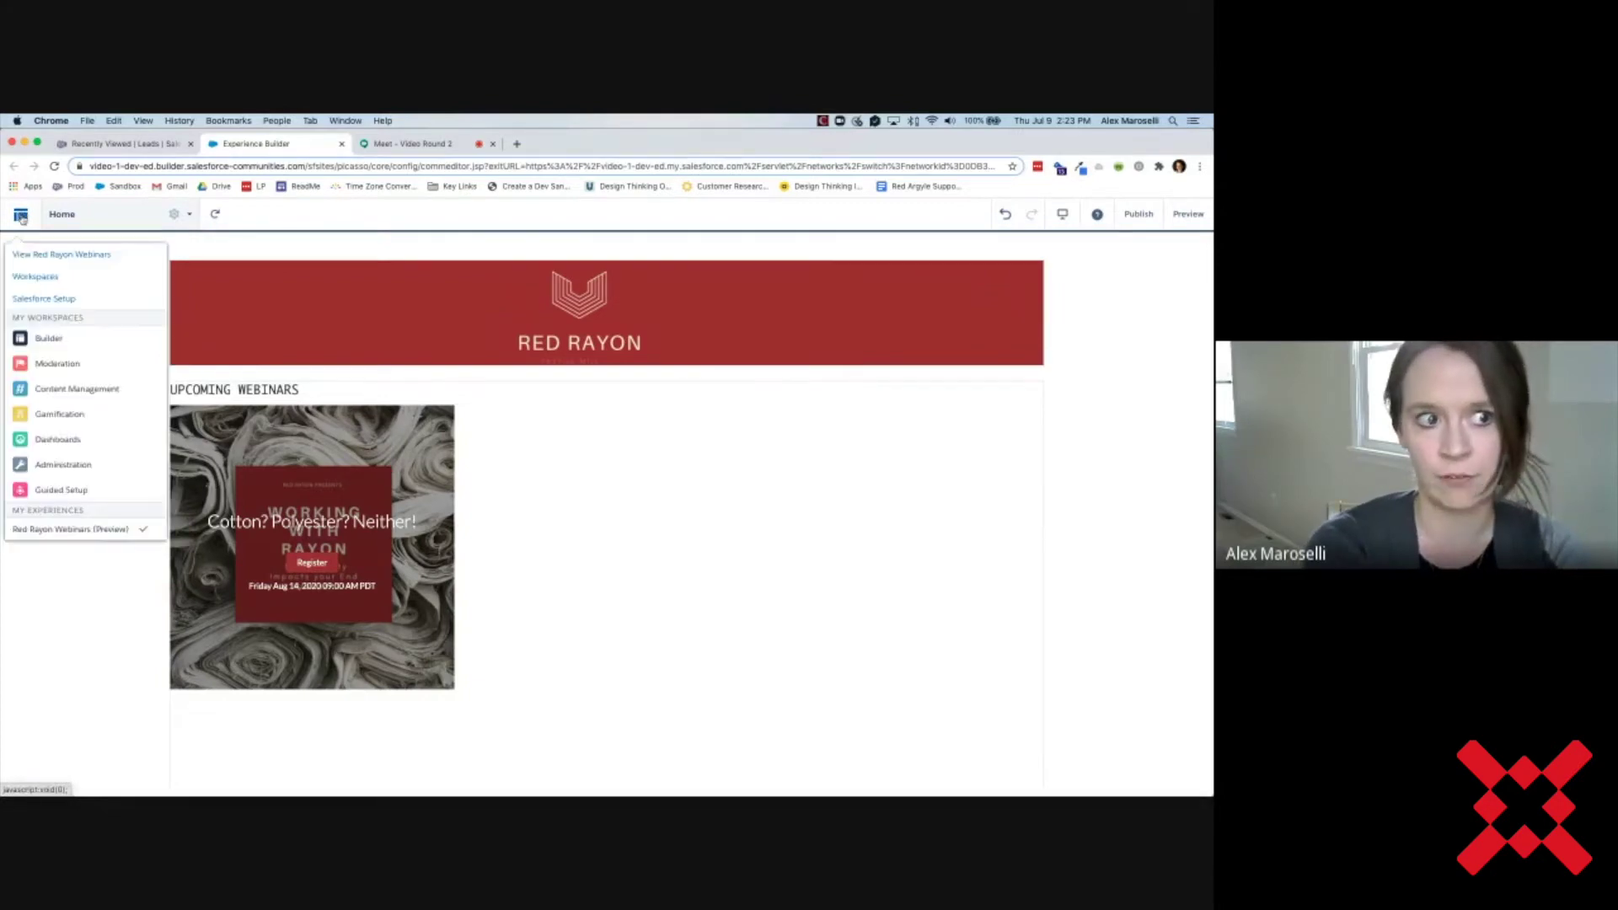
{"action": "left_click", "coordinate": [25, 277]}
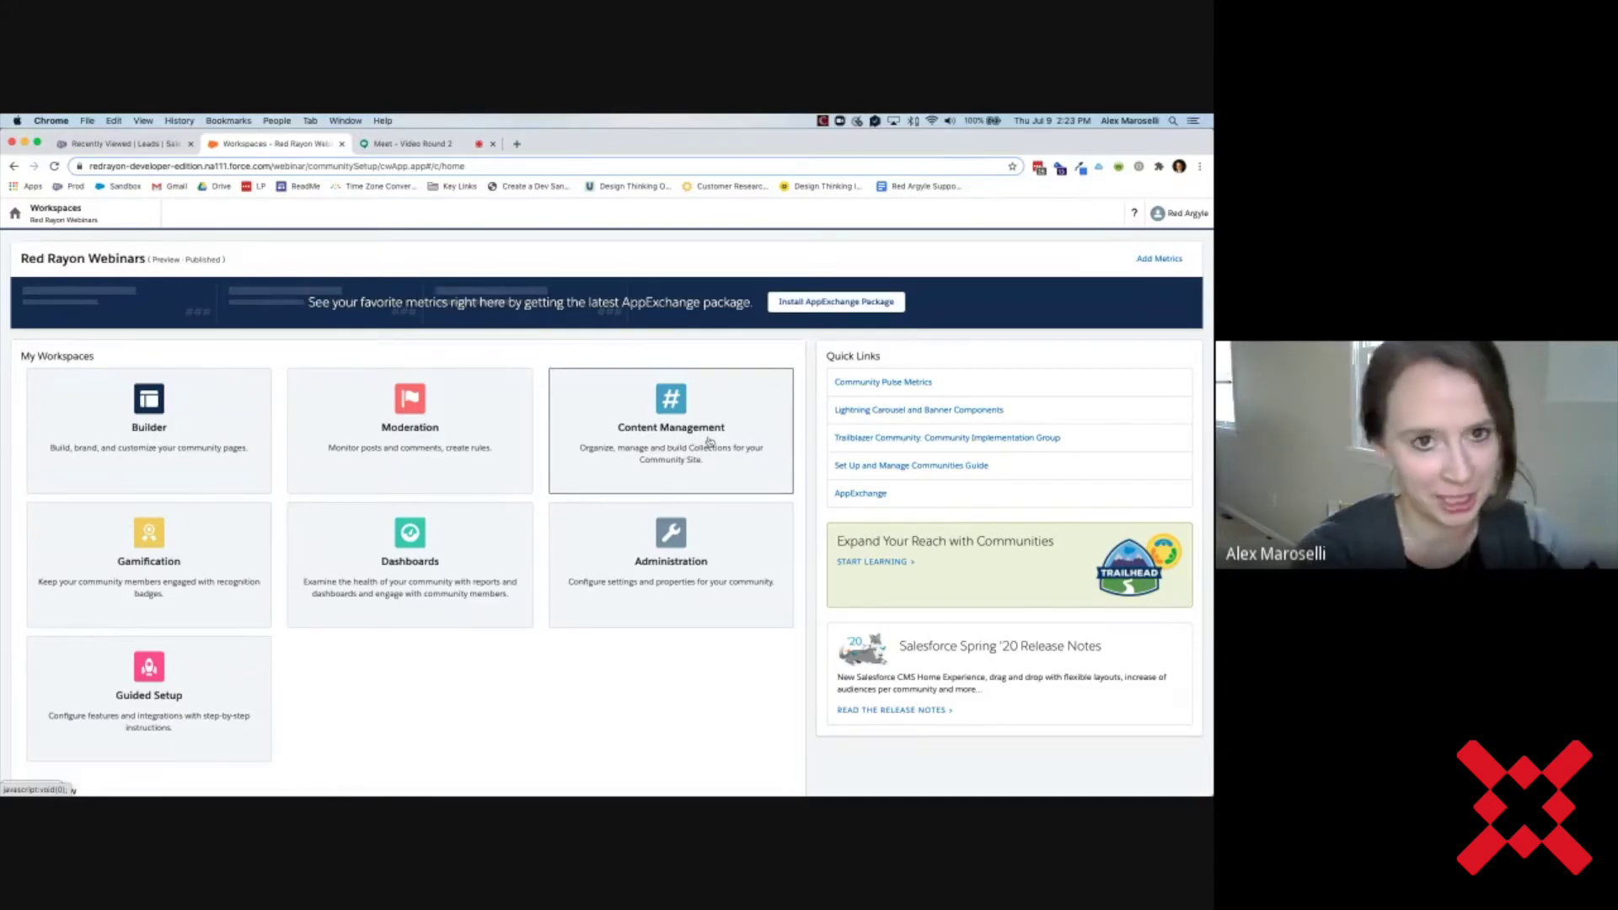
{"action": "left_click", "coordinate": [710, 441]}
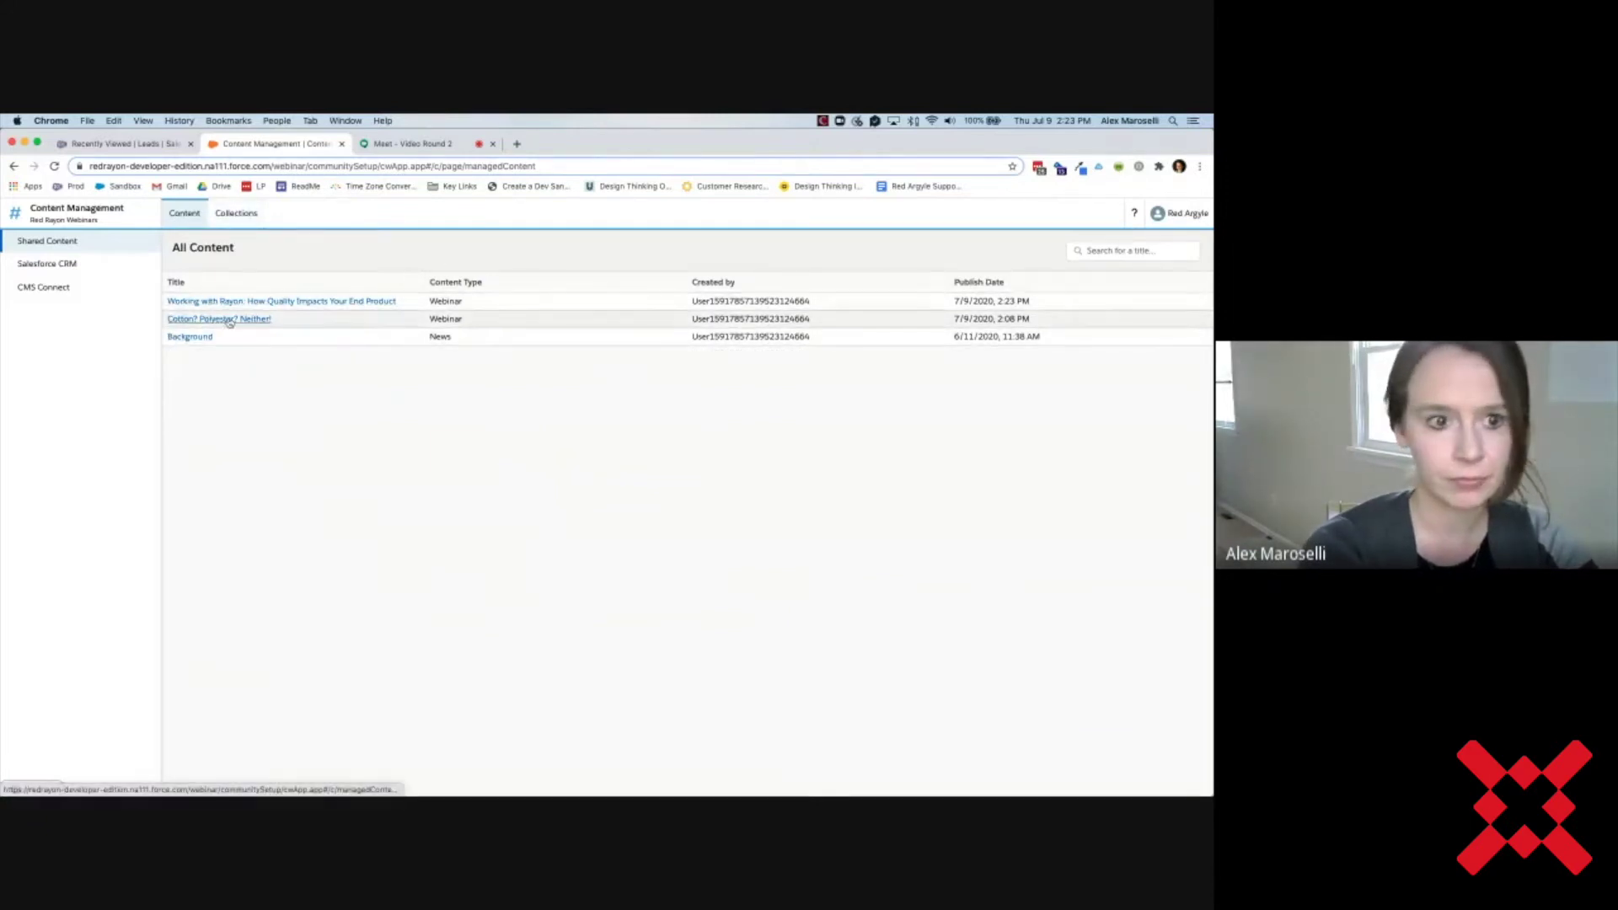
{"action": "left_click_drag", "start_coordinate": [413, 304], "coordinate": [166, 303]}
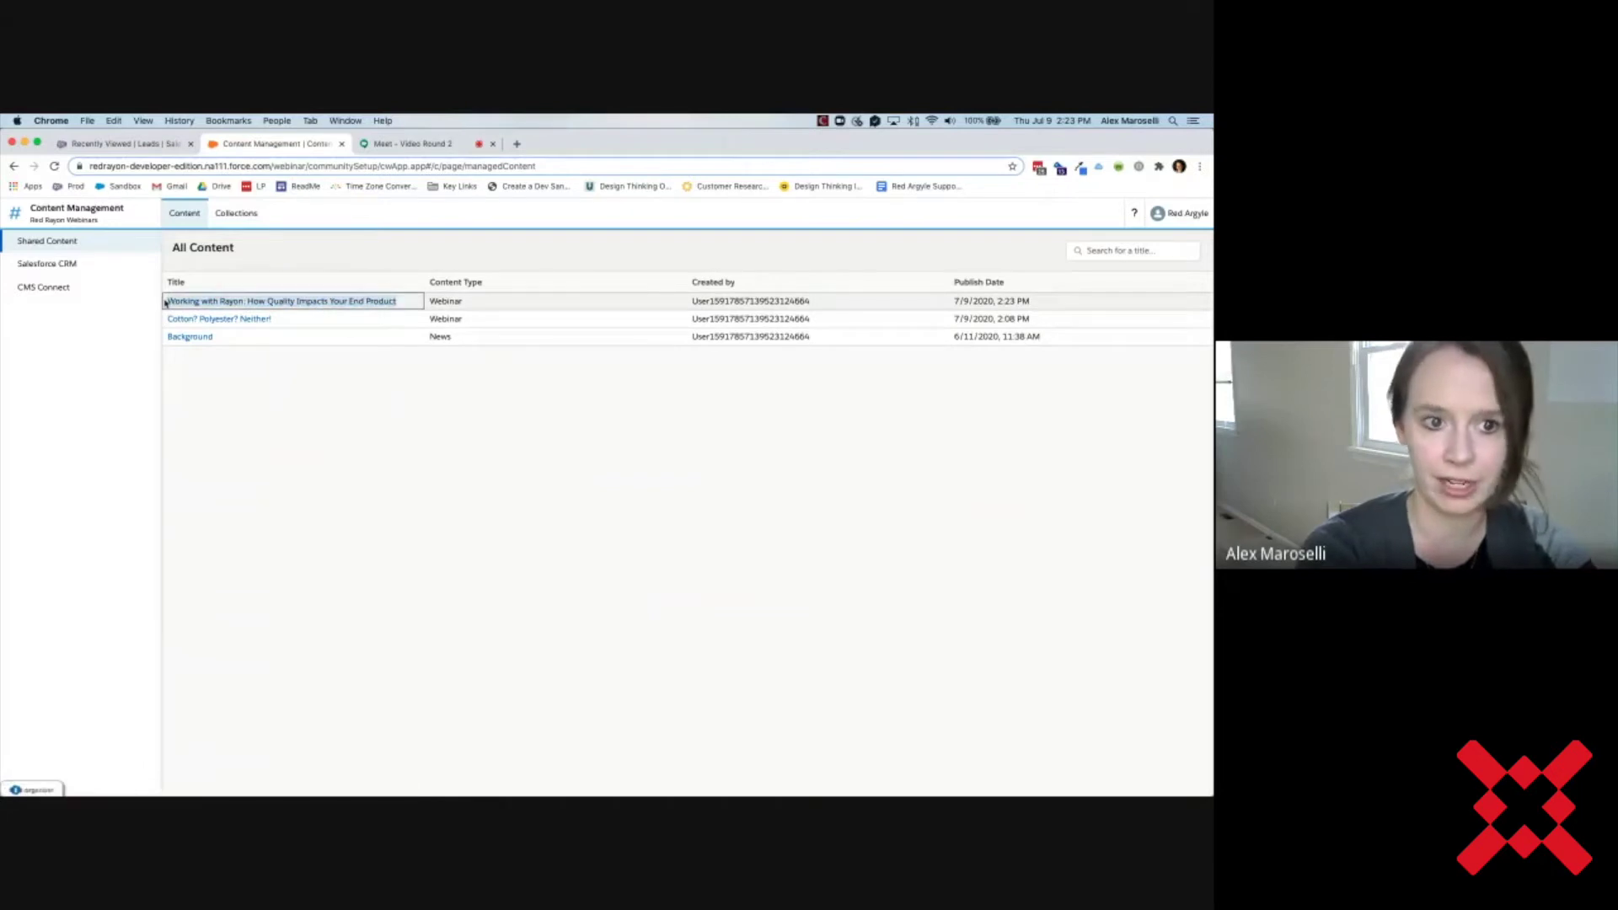
- Add "Working with Rayon: How Quality Impacts Your End Product" to the Upcoming Webinars collection and save it
{"action": "left_click", "coordinate": [235, 218]}
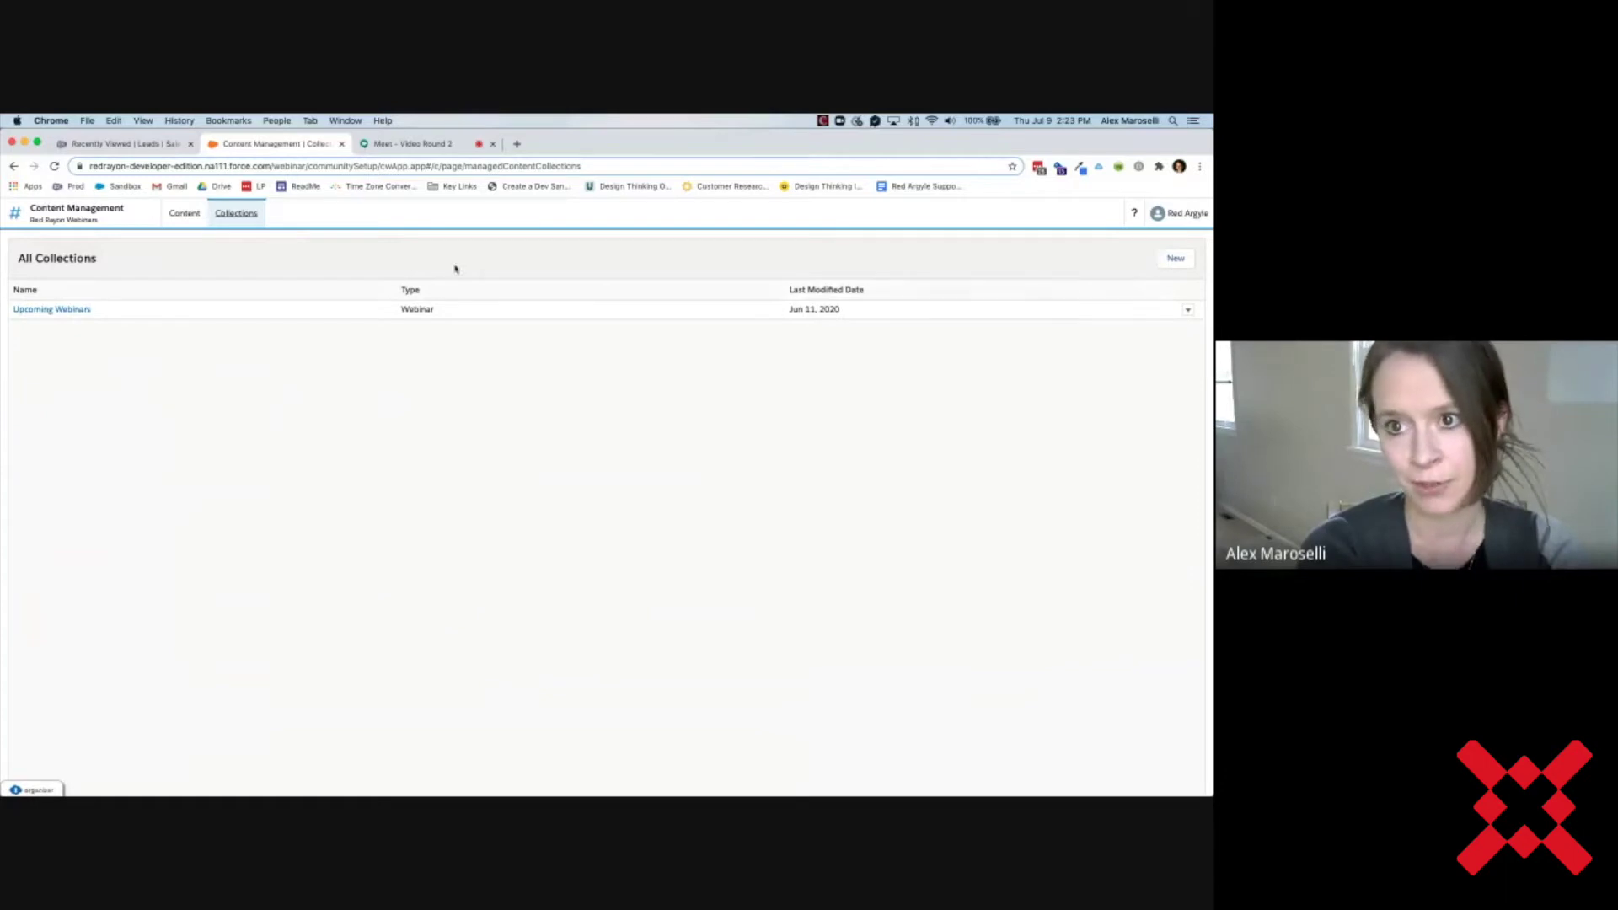
{"action": "left_click", "coordinate": [71, 311]}
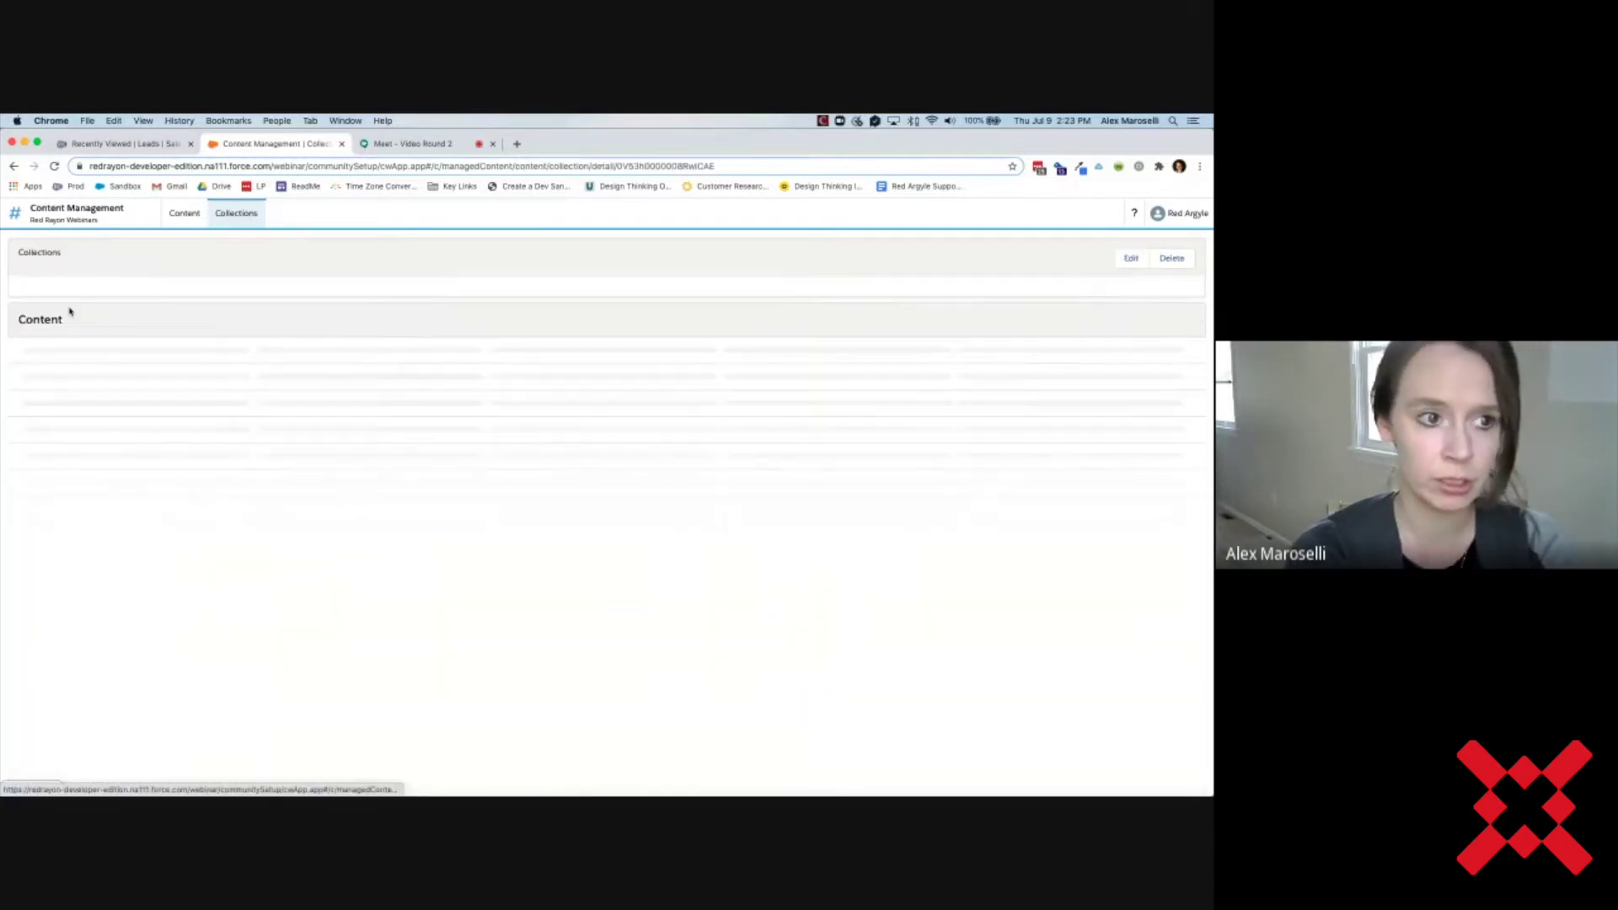
{"action": "left_click", "coordinate": [1132, 261]}
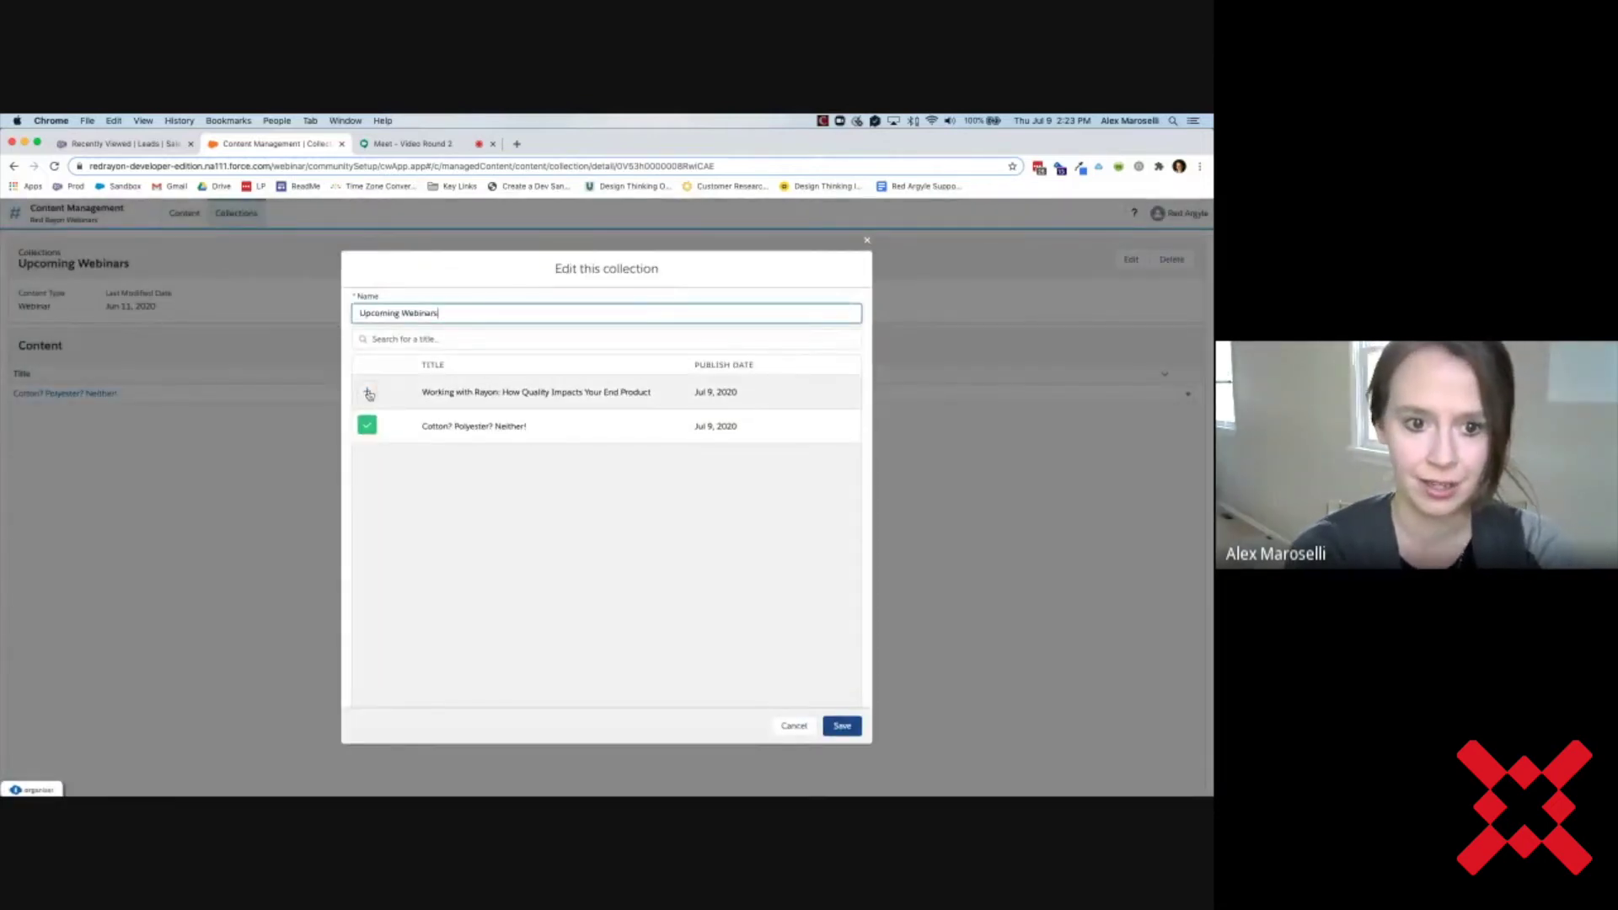
{"action": "left_click", "coordinate": [368, 393]}
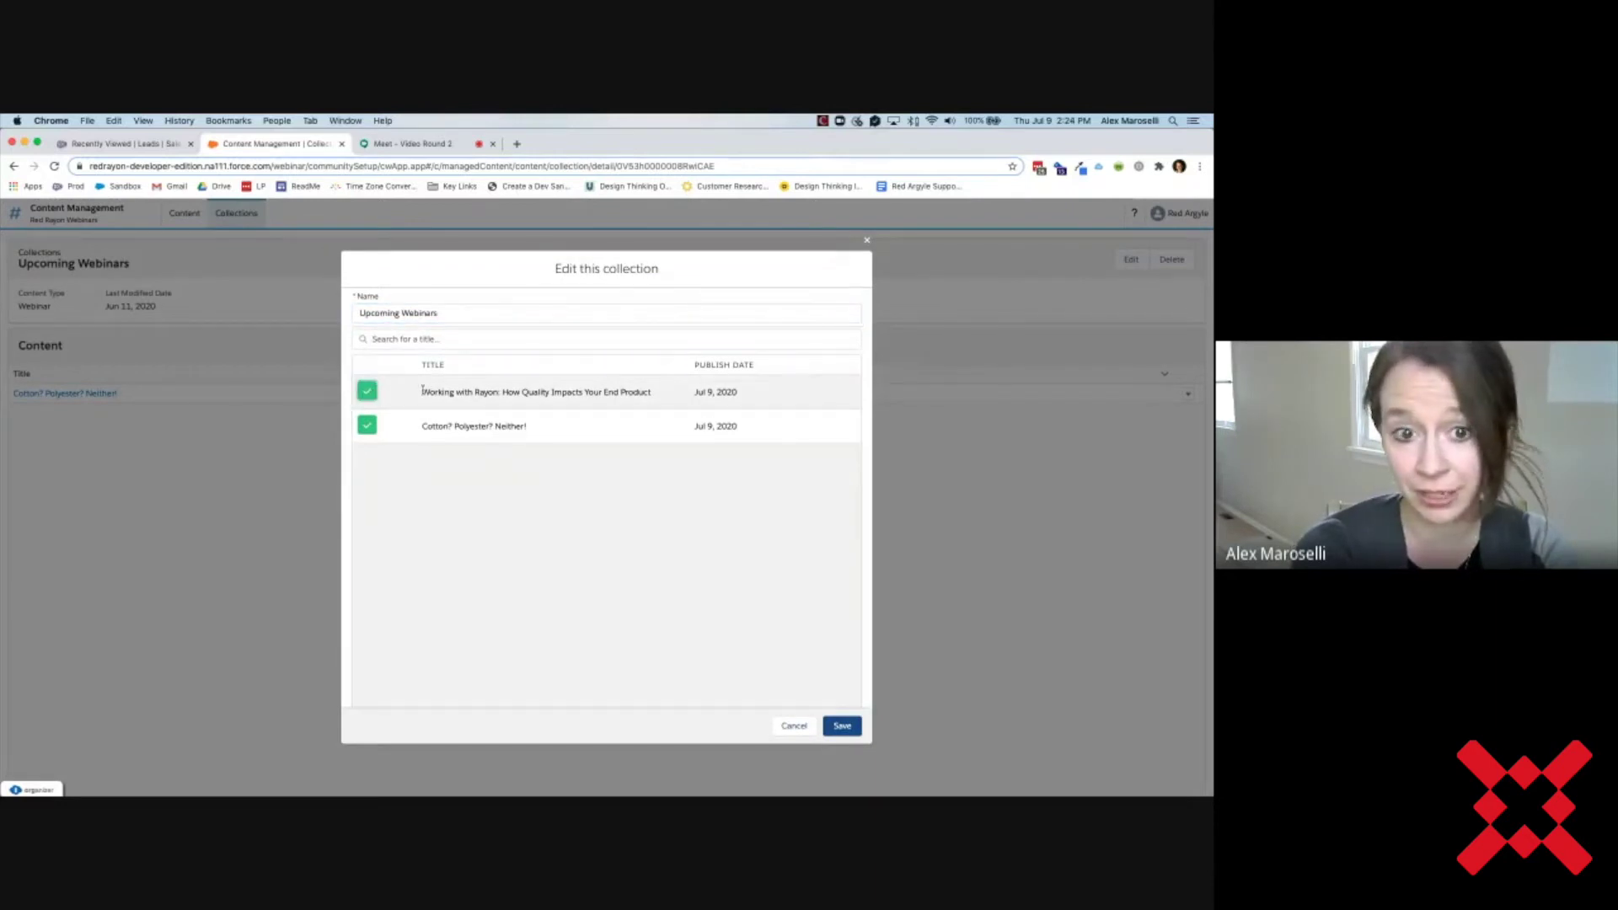
{"action": "left_click", "coordinate": [840, 731]}
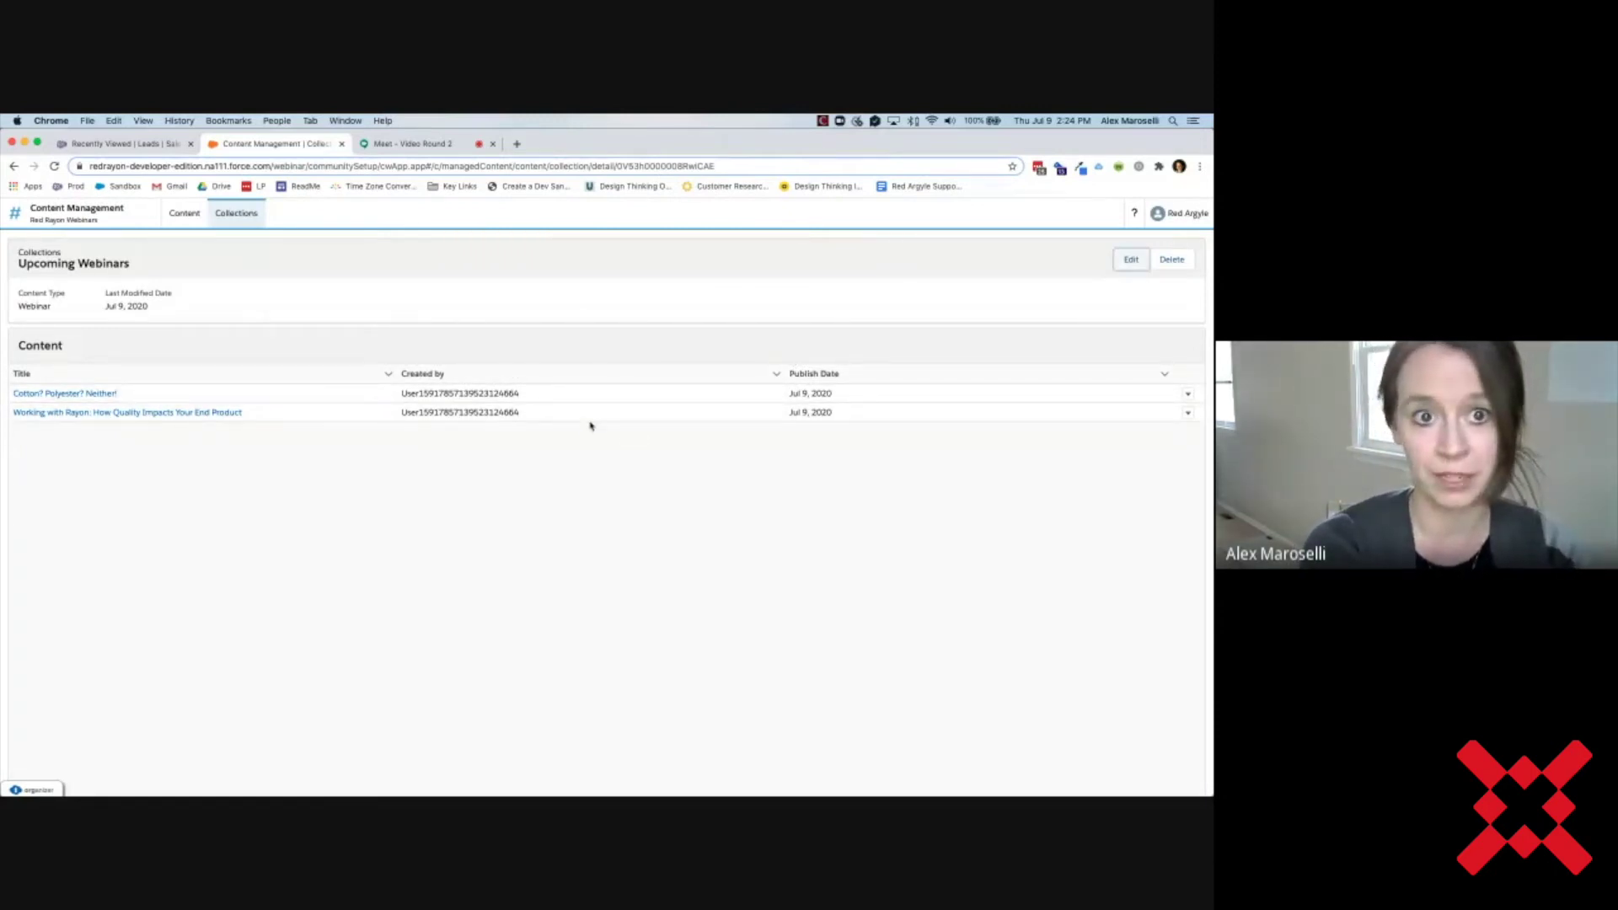
- Move "Working with Rayon: How Quality Impacts Your End Product" up one place within the Upcoming Webinars collection
{"action": "left_click", "coordinate": [1190, 415]}
{"action": "left_click", "coordinate": [1189, 413]}
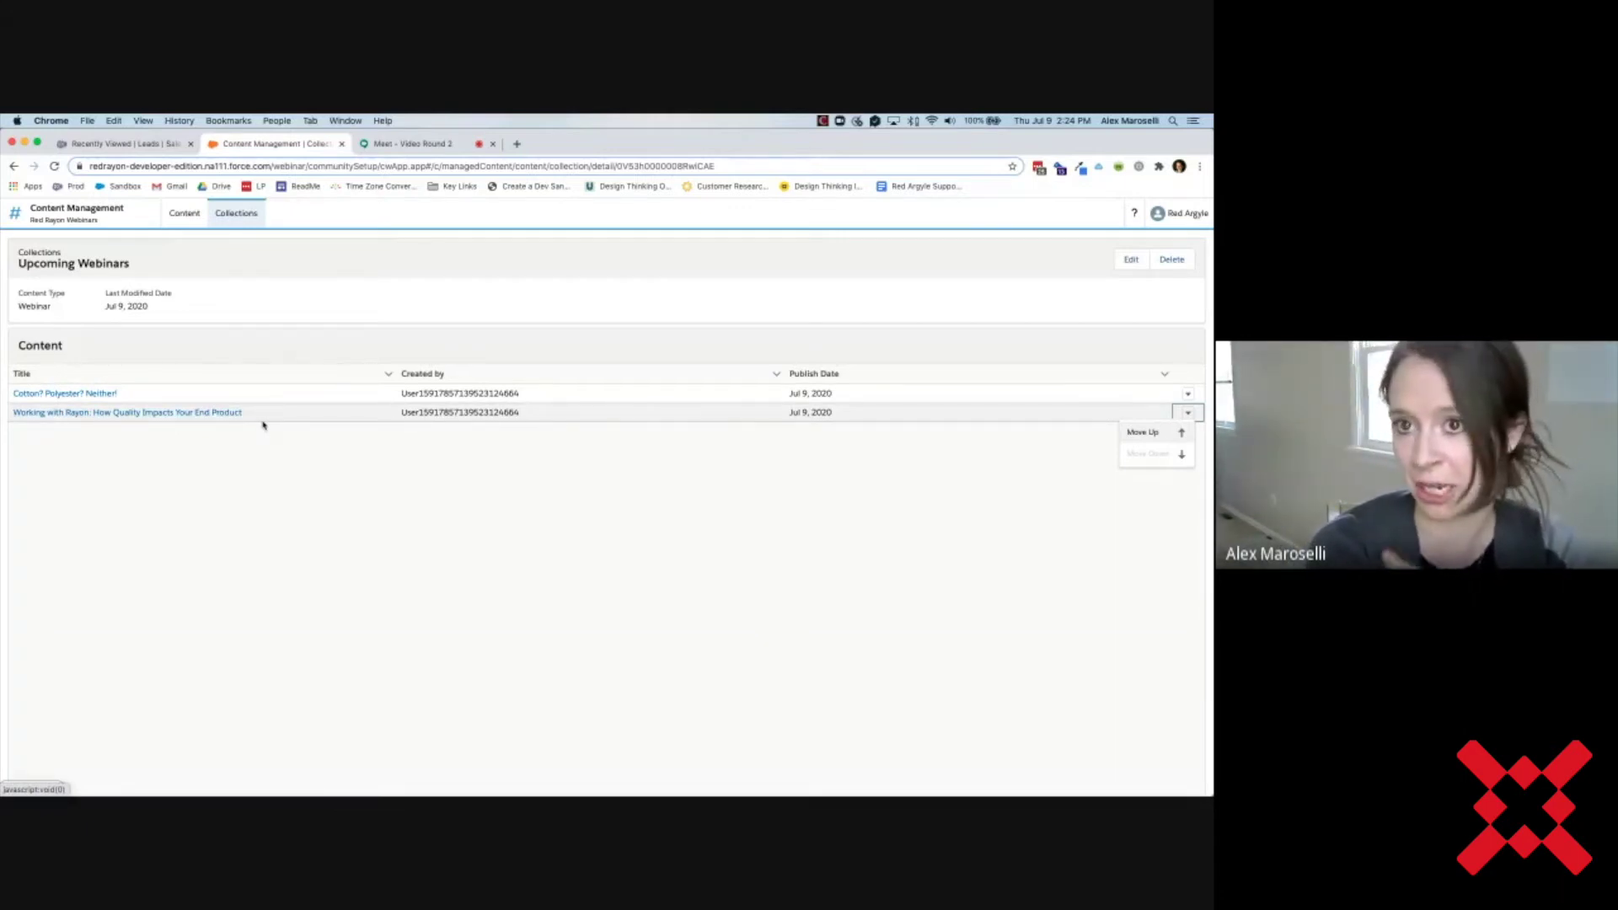
{"action": "left_click", "coordinate": [1167, 434]}
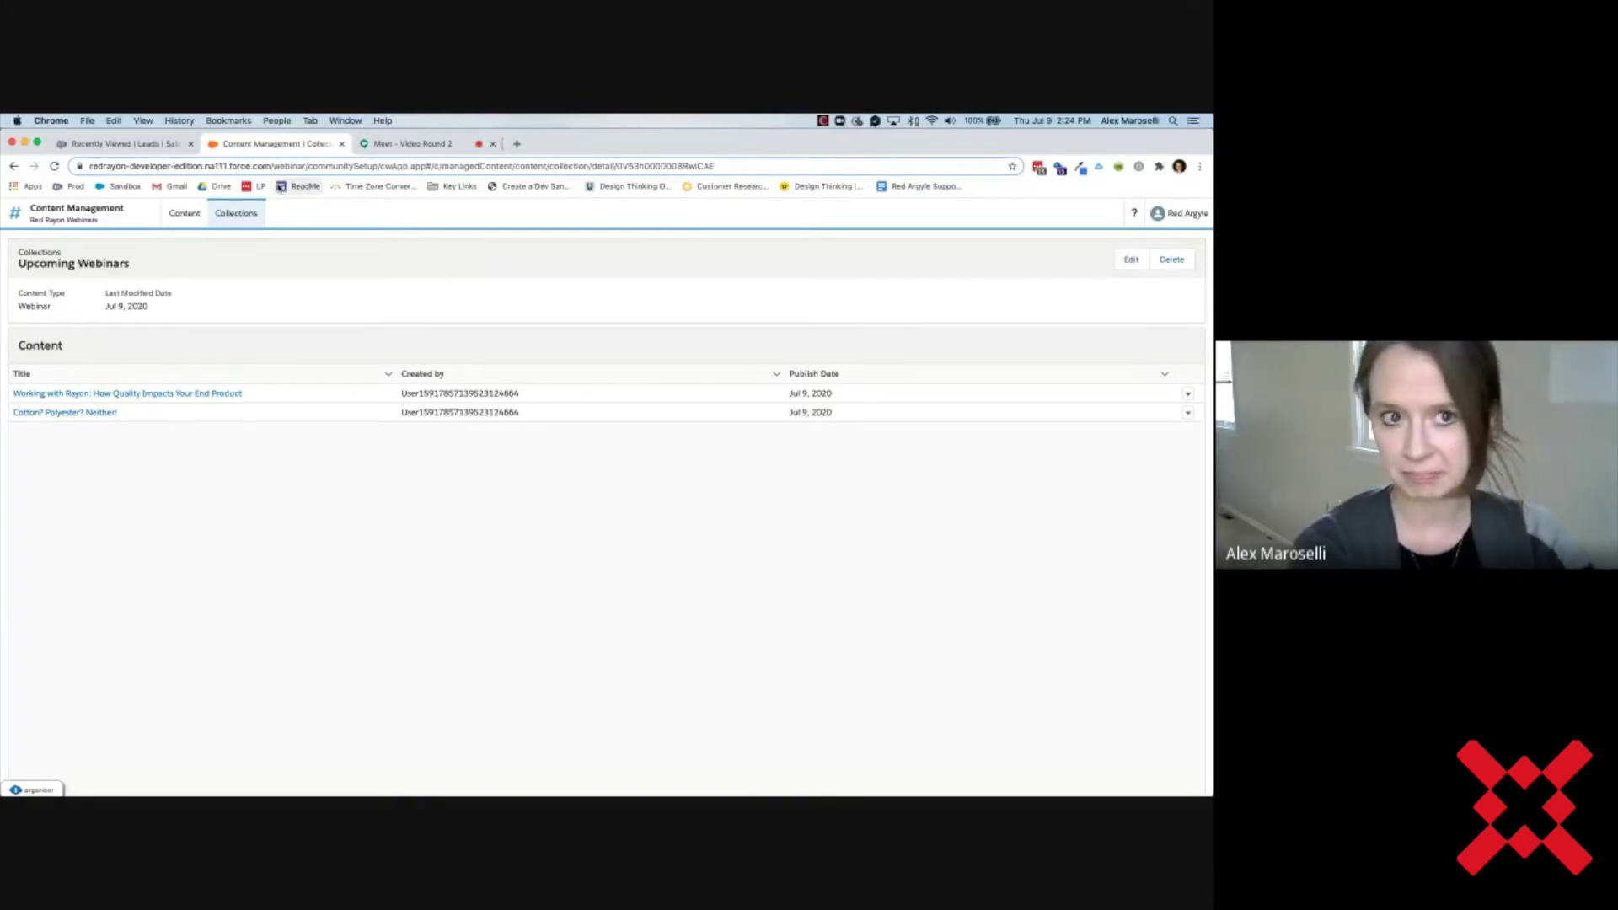
- Start a new collection named "New Collection" with CMS Content as its content source
{"action": "left_click", "coordinate": [183, 214]}
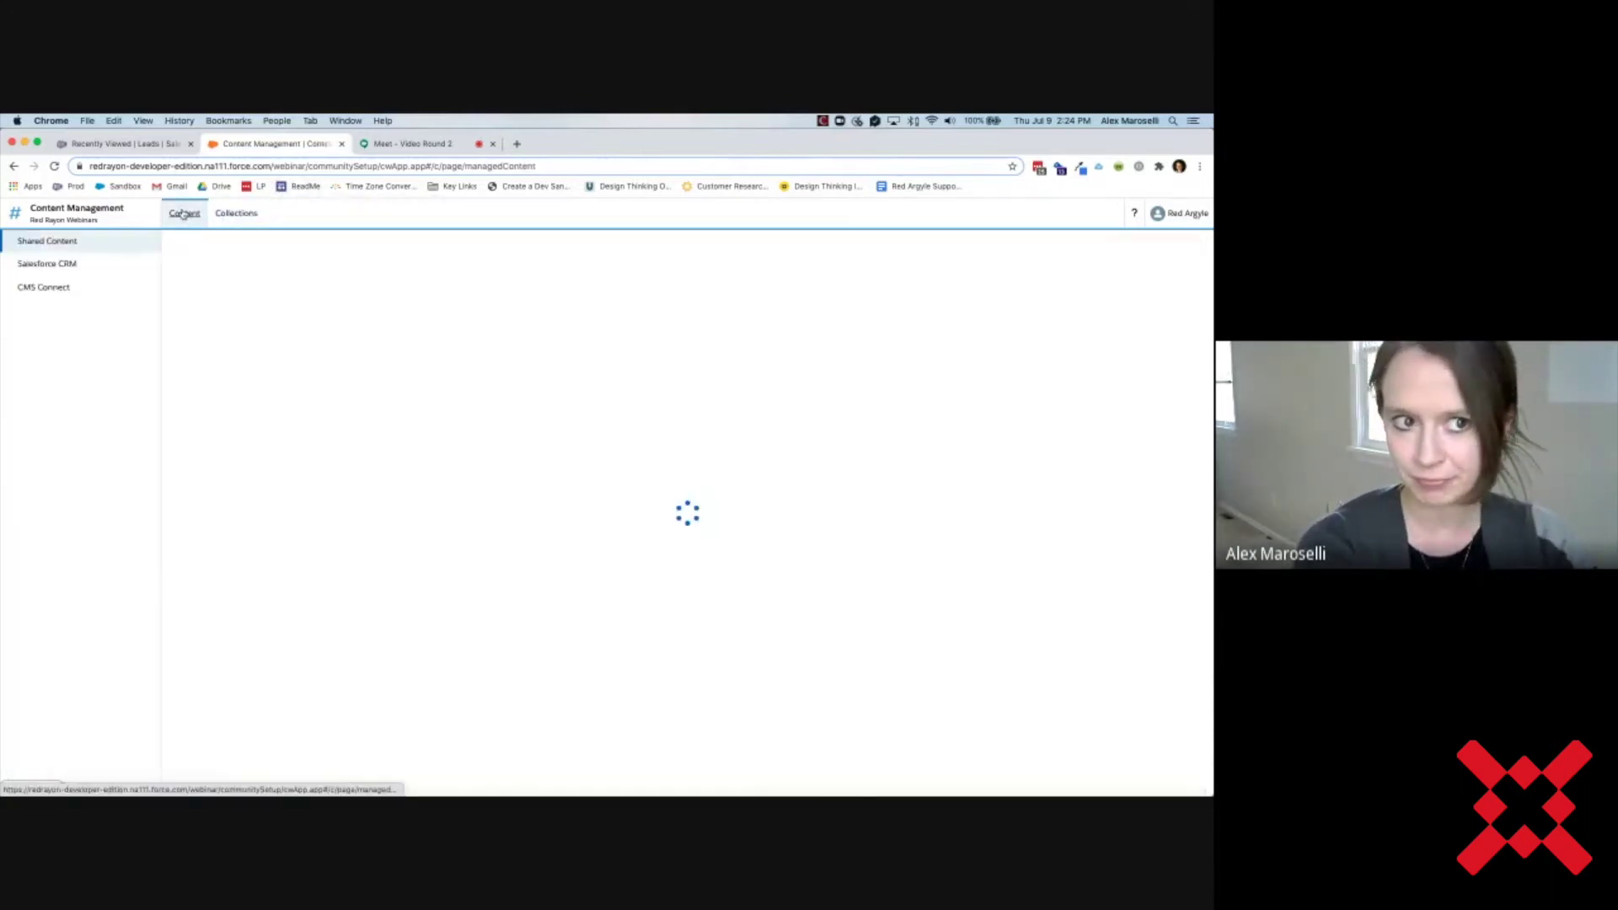
{"action": "left_click", "coordinate": [228, 207]}
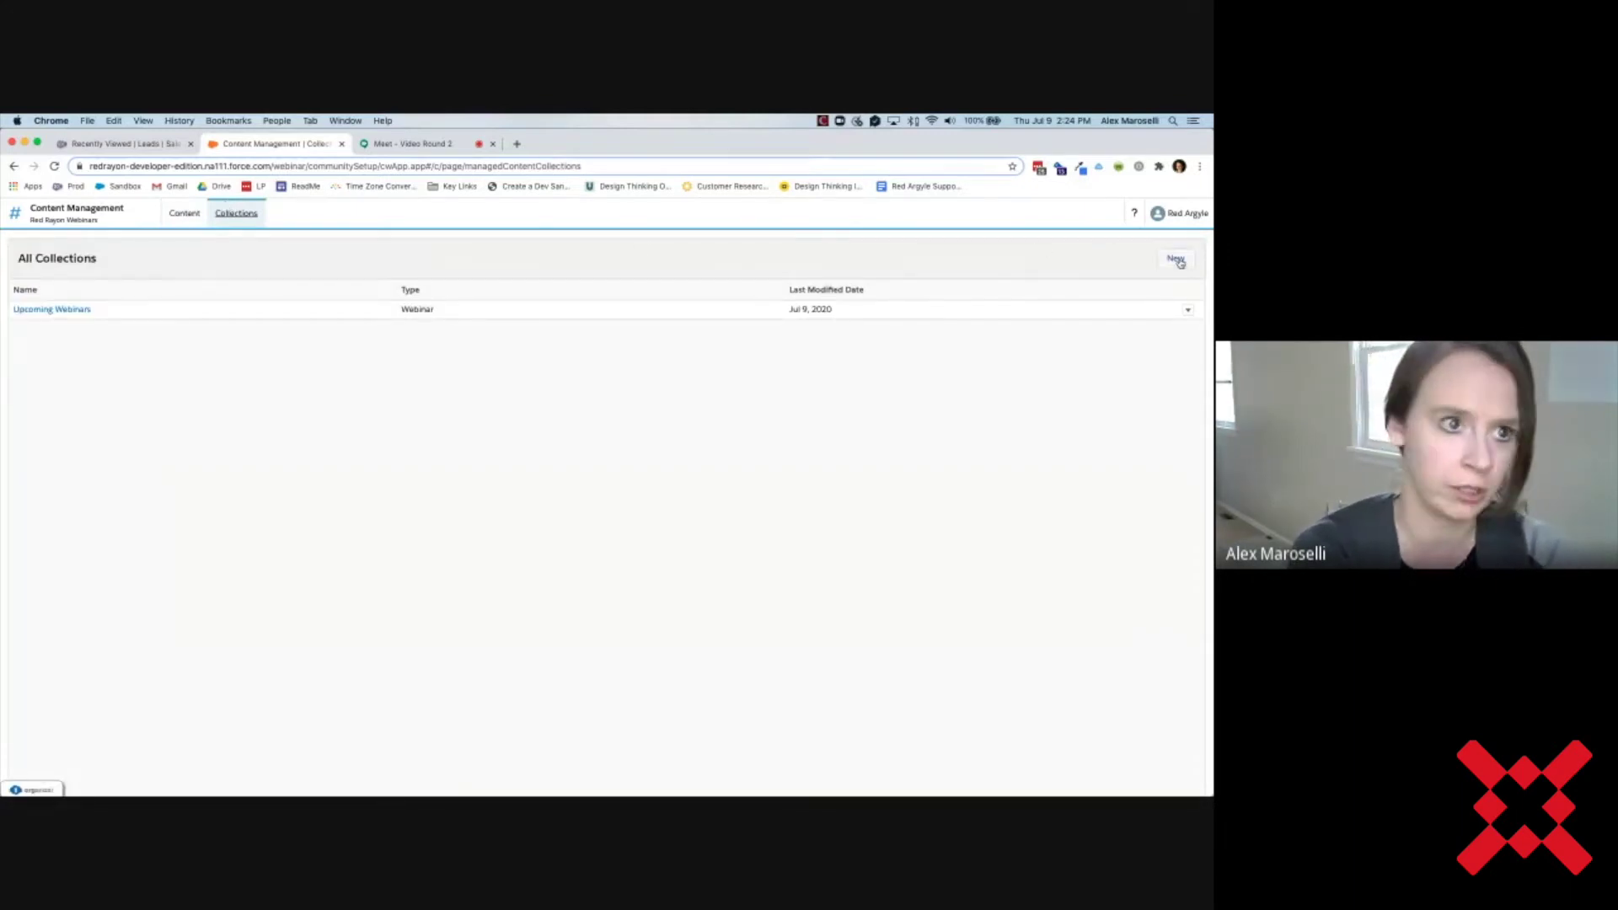
{"action": "left_click", "coordinate": [1176, 259]}
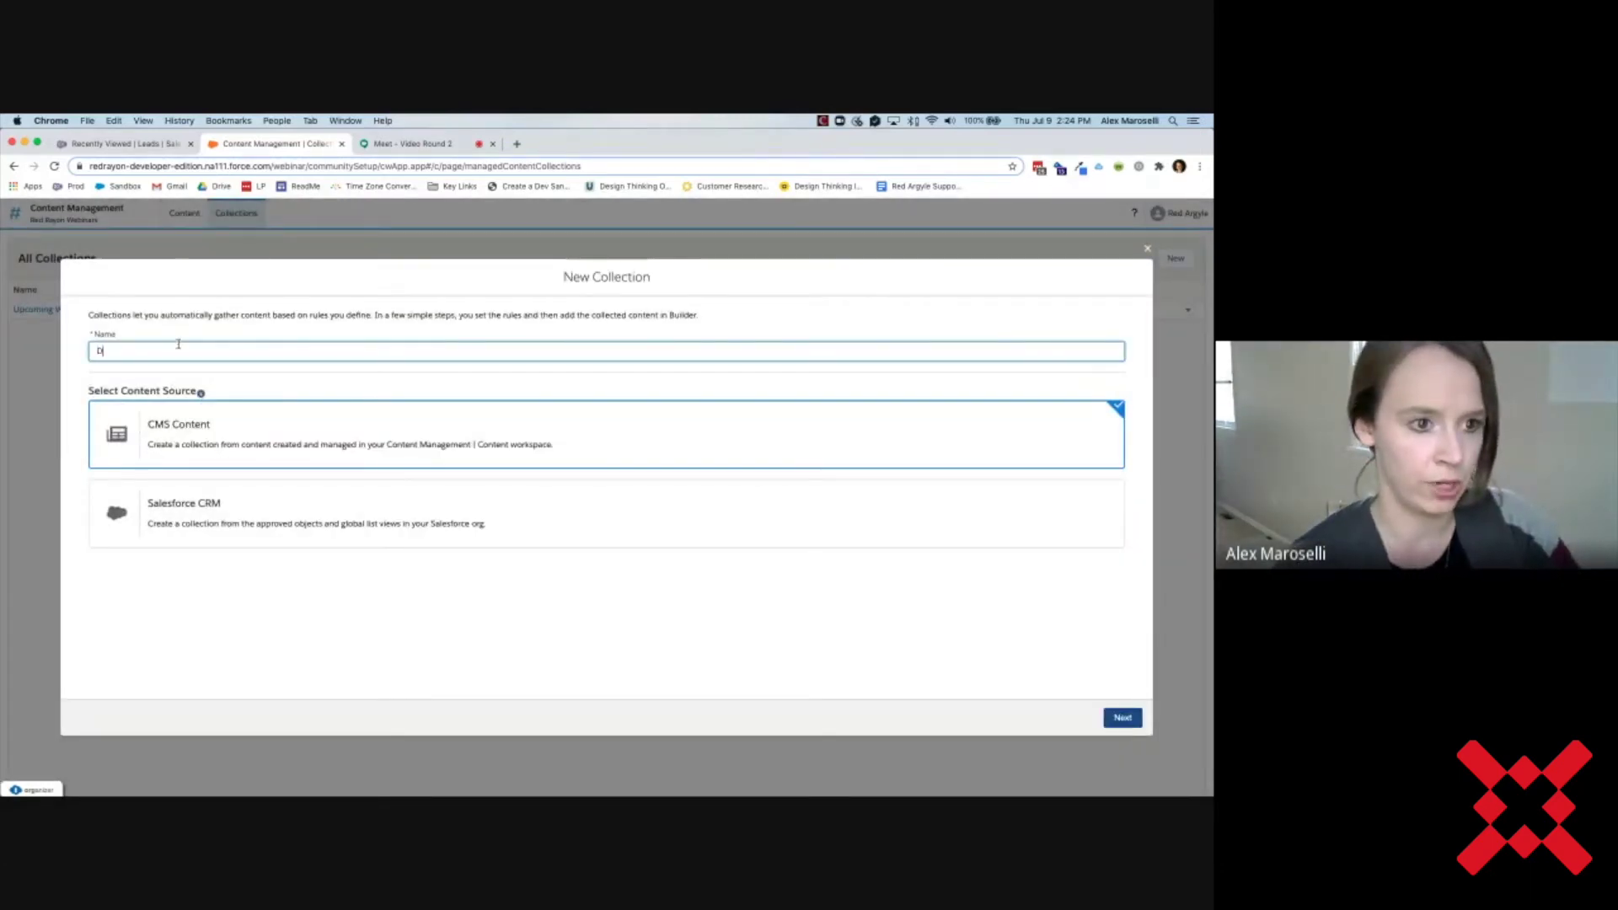
{"action": "type", "text": "New "}
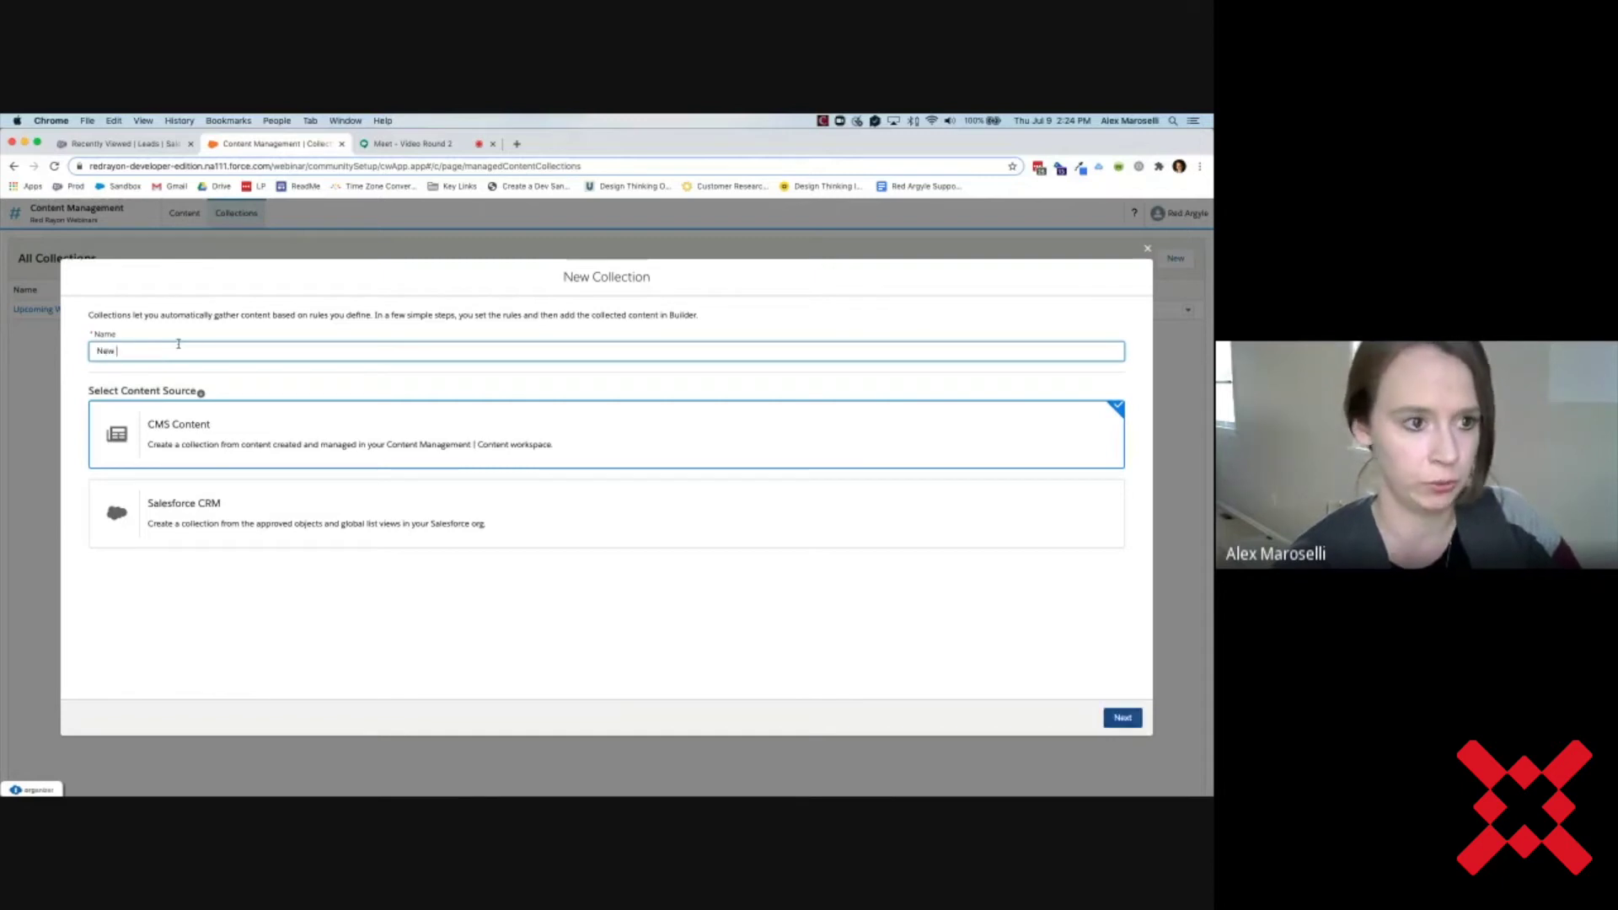
{"action": "type", "text": "Collection"}
{"action": "left_click", "coordinate": [179, 436]}
{"action": "left_click", "coordinate": [1117, 716]}
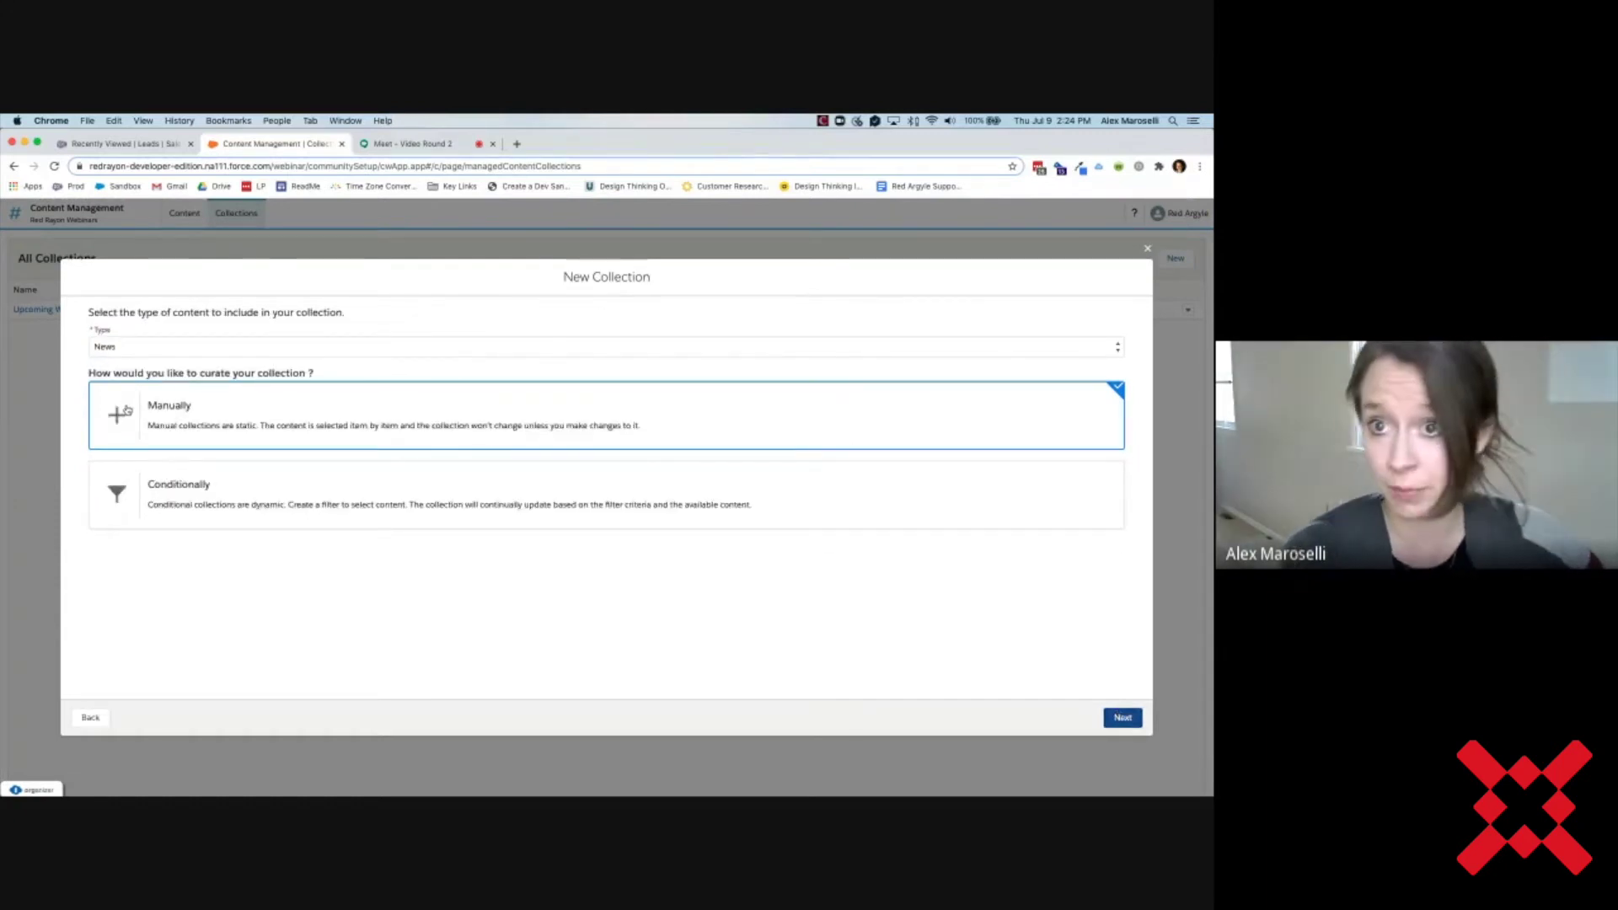
- Set the collection to manually curated News content, include the "Background" item and finish creating it
{"action": "left_click", "coordinate": [143, 509]}
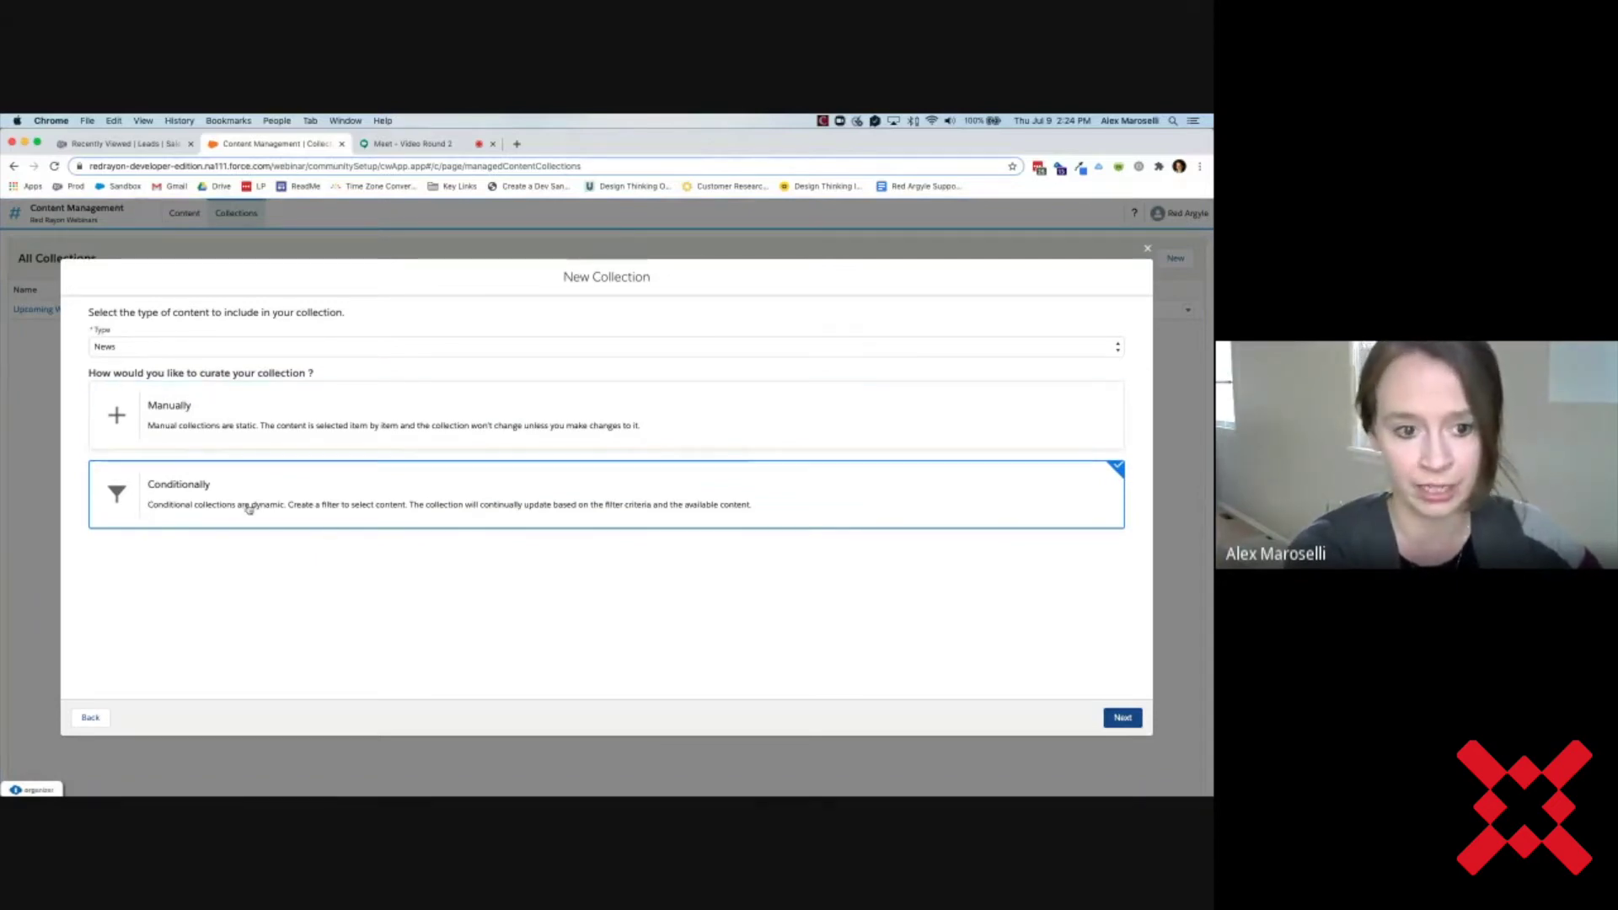
{"action": "left_click", "coordinate": [182, 445]}
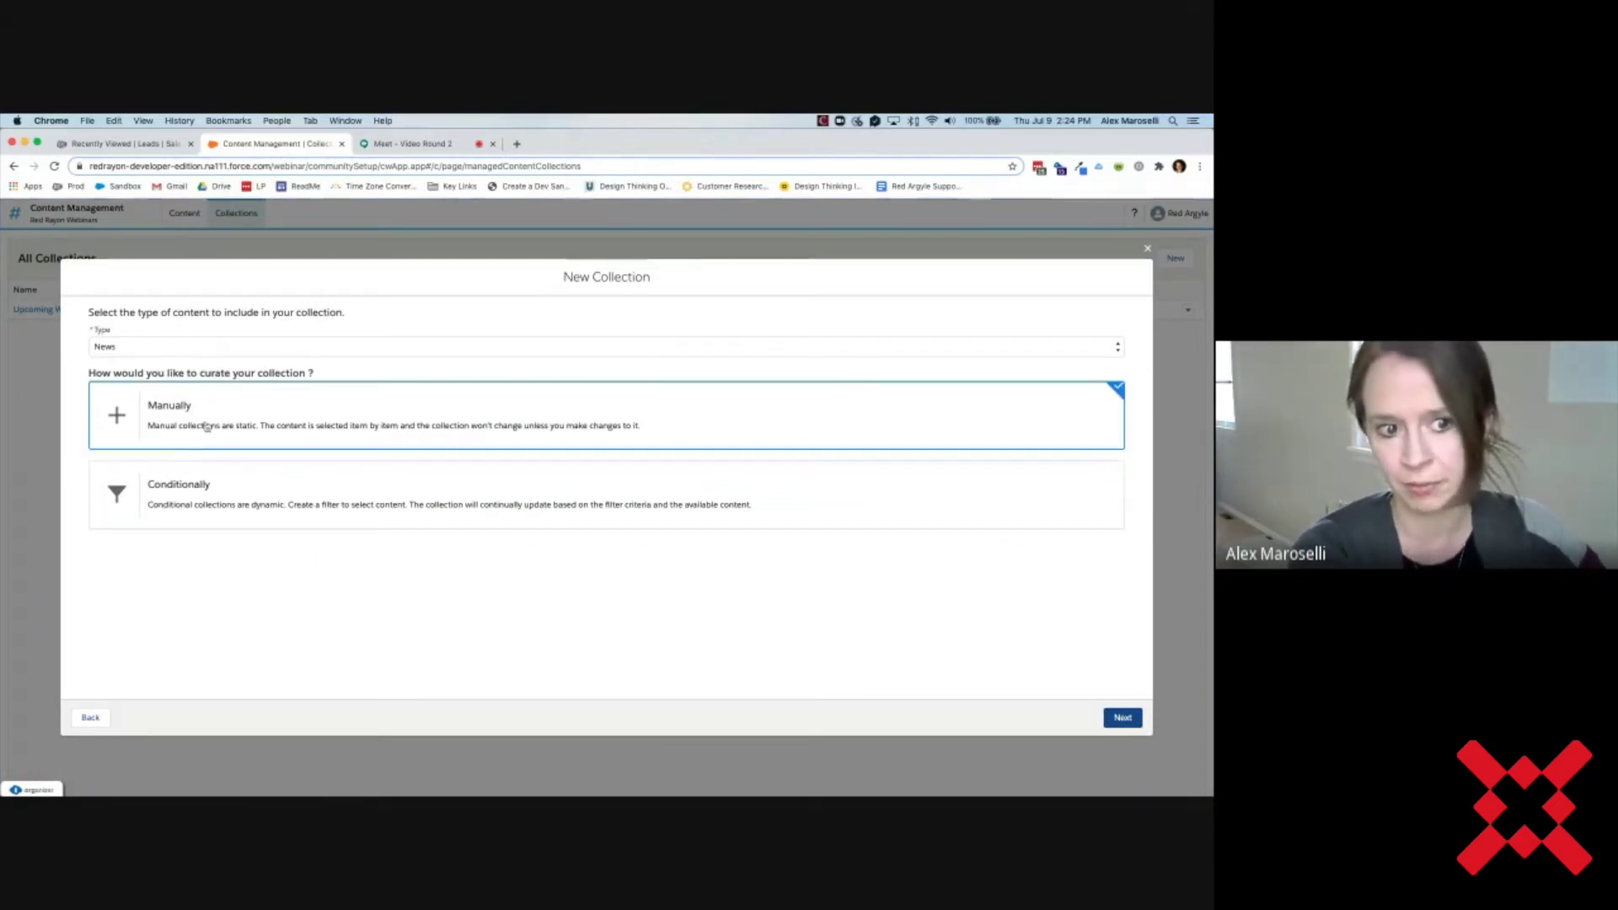
{"action": "left_click", "coordinate": [1124, 717]}
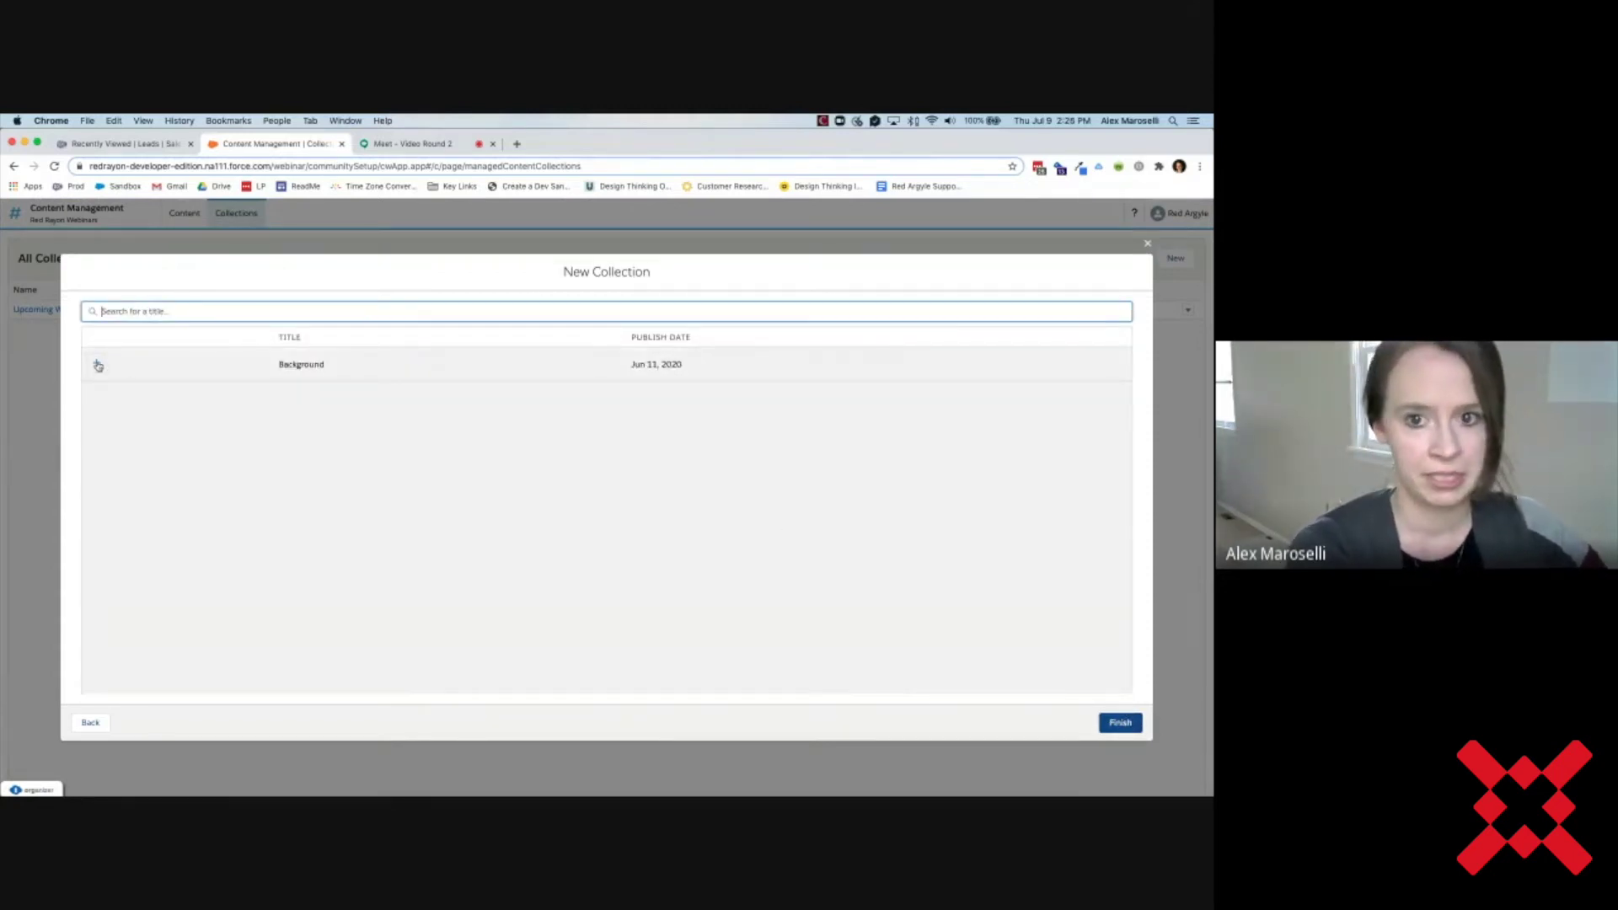
{"action": "left_click", "coordinate": [97, 365]}
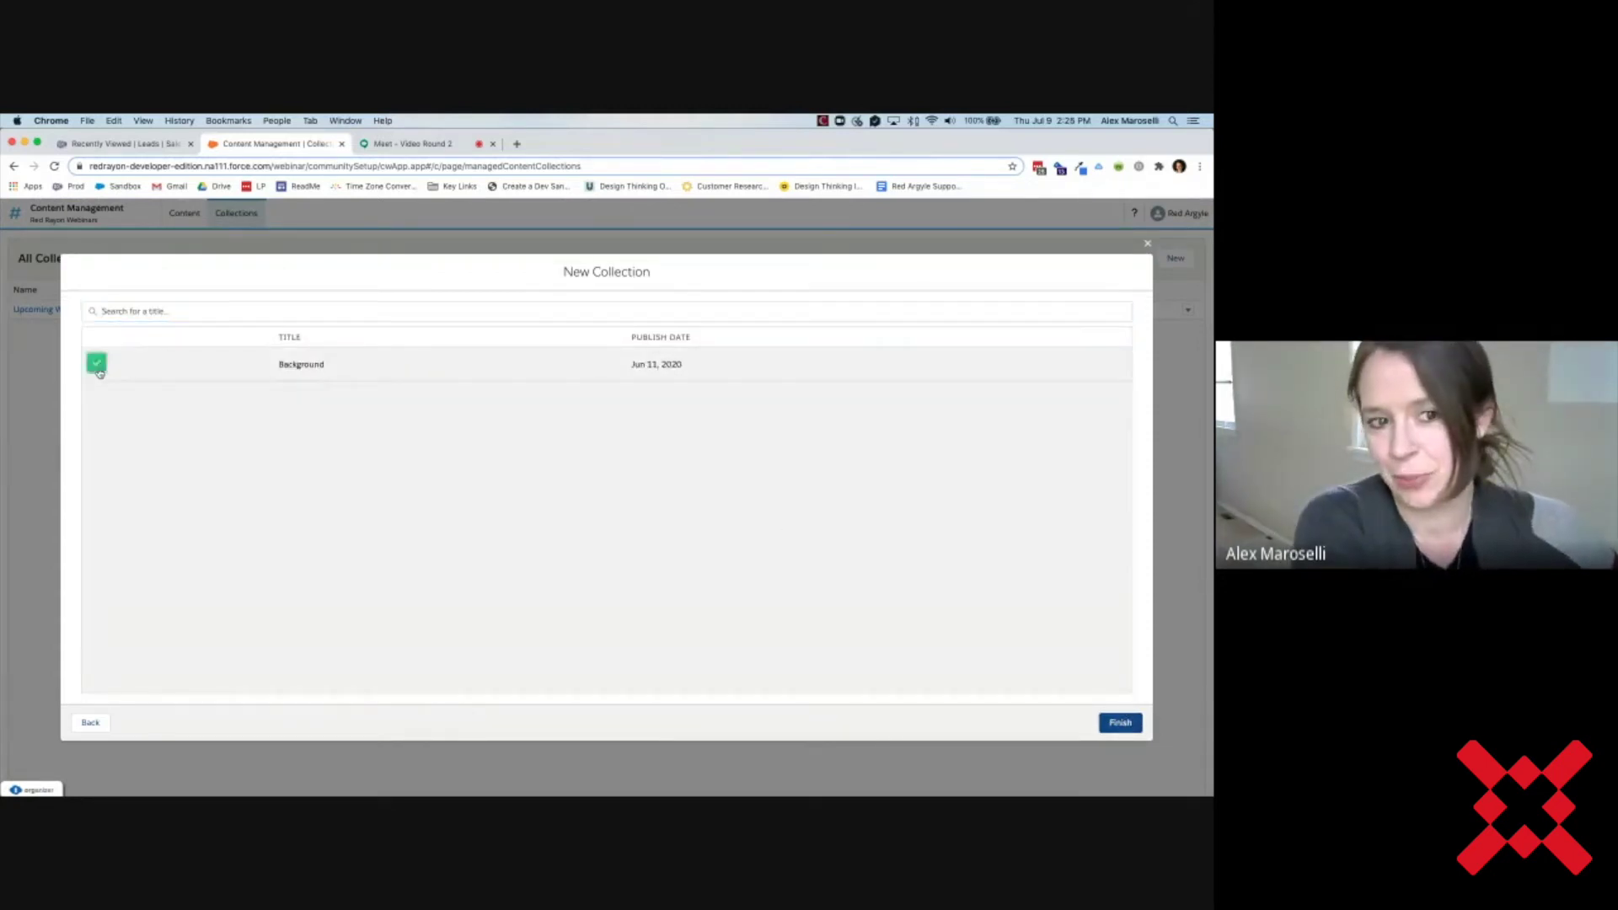
{"action": "left_click", "coordinate": [1123, 728]}
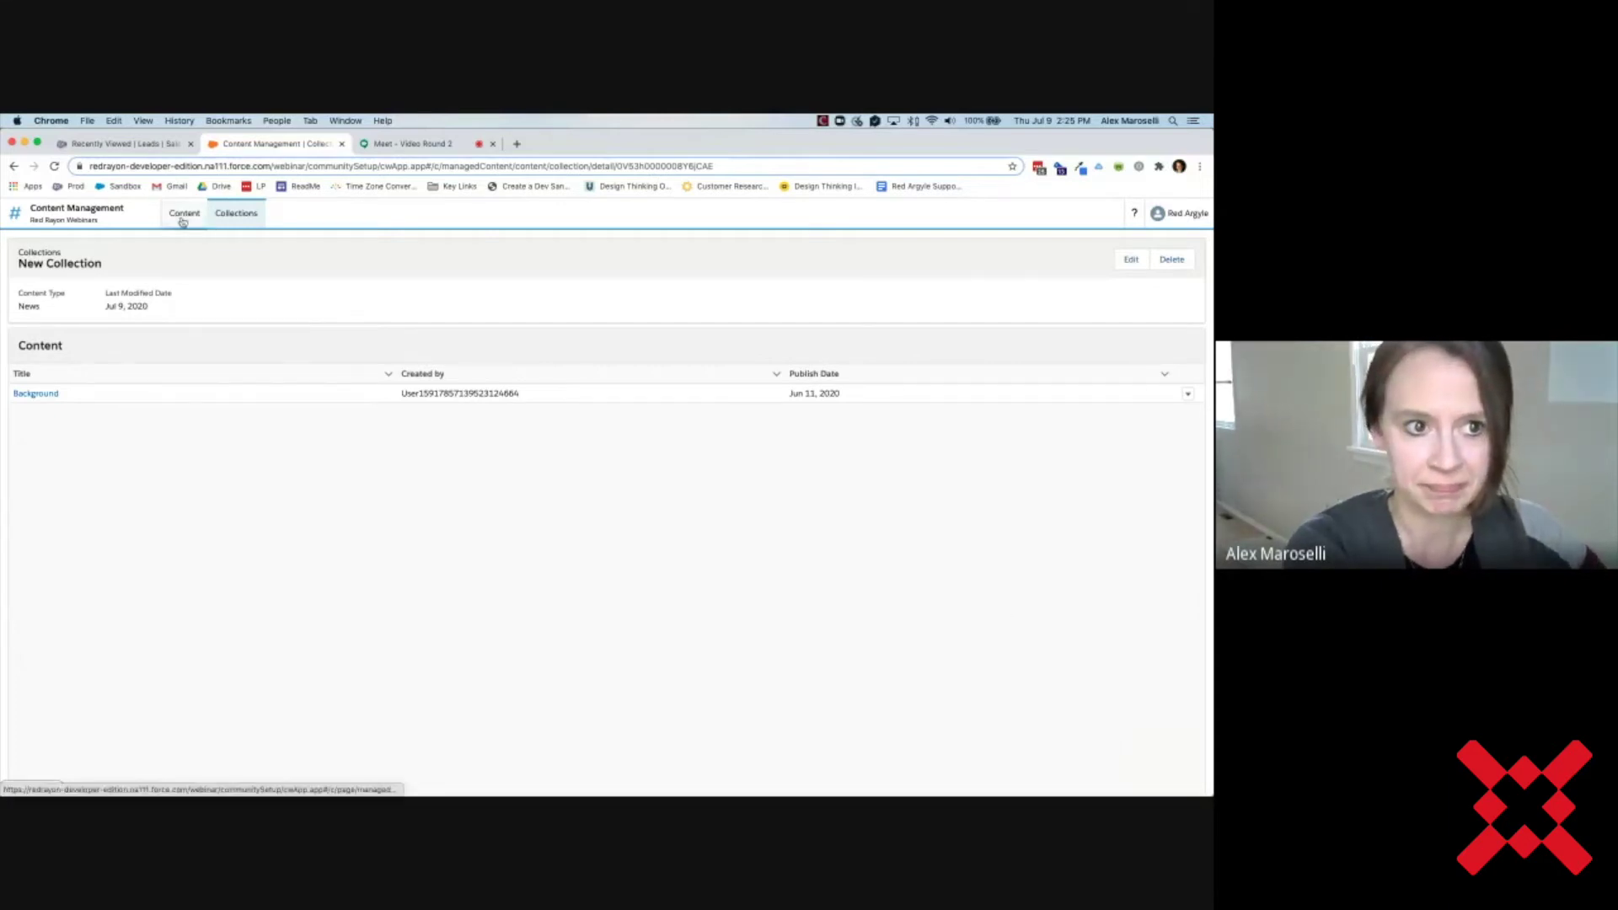
- Switch from Content Management to the Builder workspace of the Red Rayon Webinars site
{"action": "left_click", "coordinate": [36, 214]}
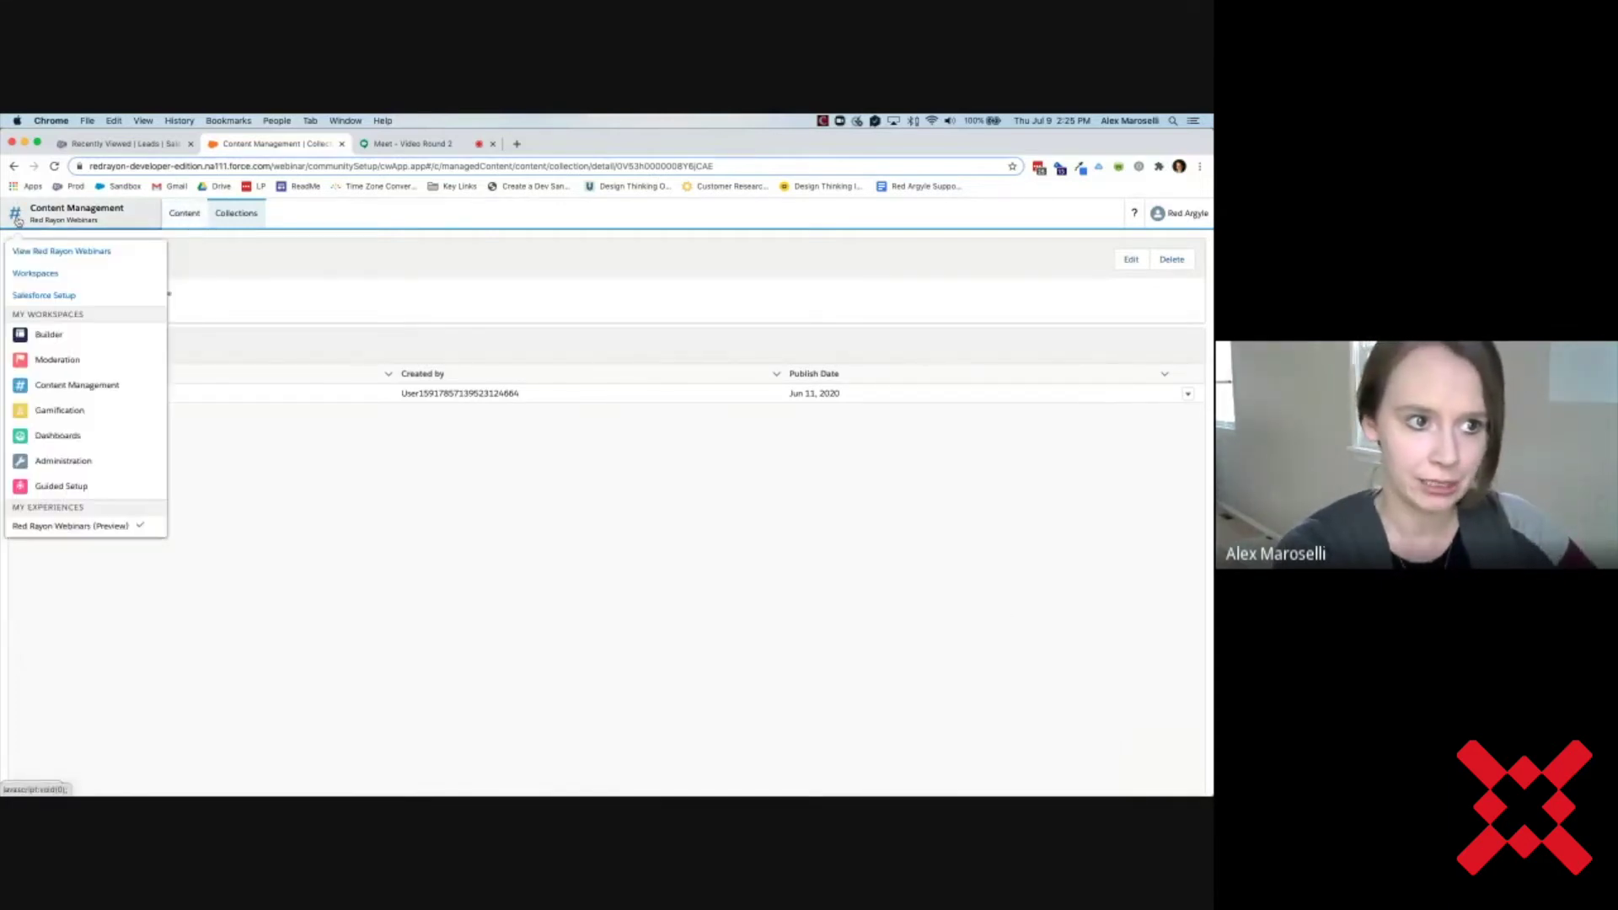
{"action": "left_click", "coordinate": [42, 335]}
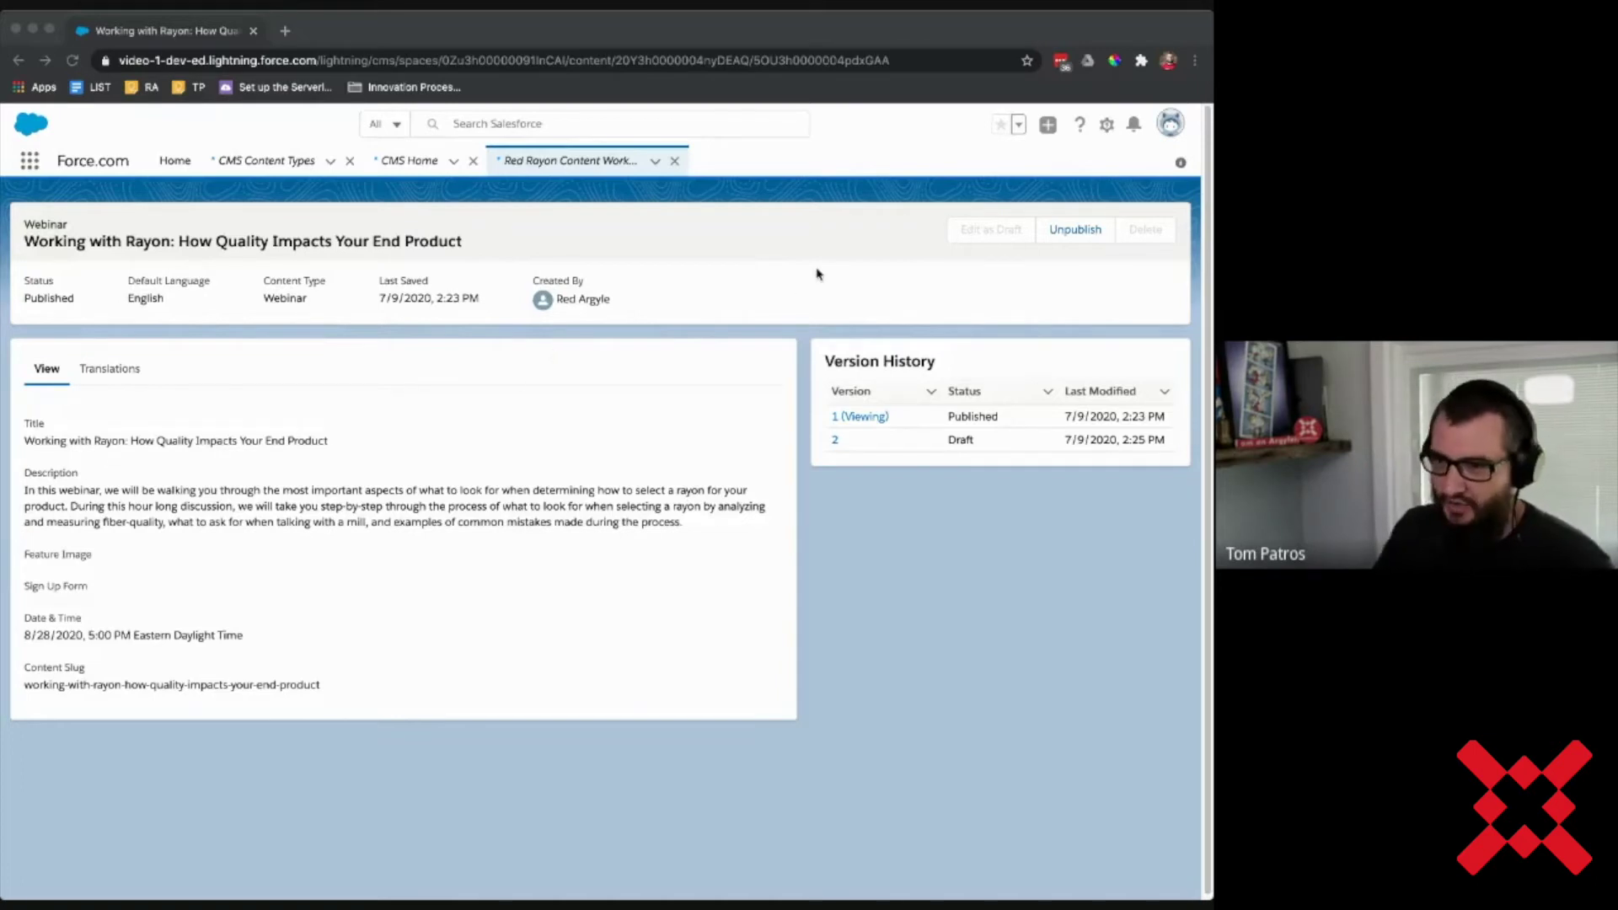
- Return to the Red Rayon Content Workspace and open the draft of "Working with Rayon: How Quality Impacts Your End Product"
{"action": "left_click", "coordinate": [782, 234]}
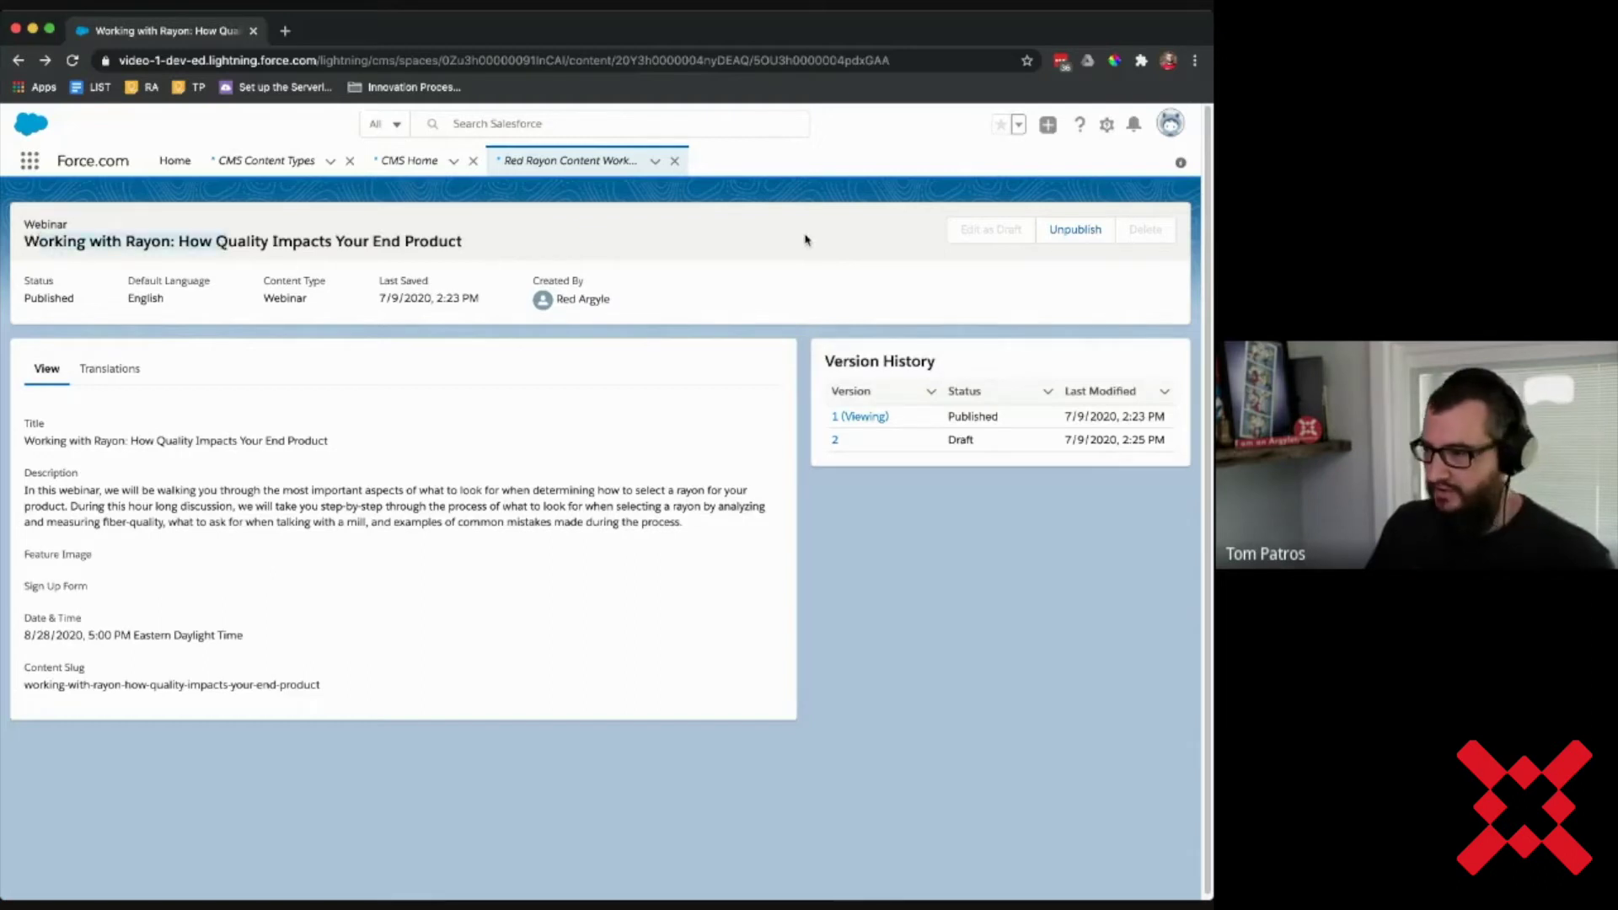
{"action": "left_click", "coordinate": [495, 168]}
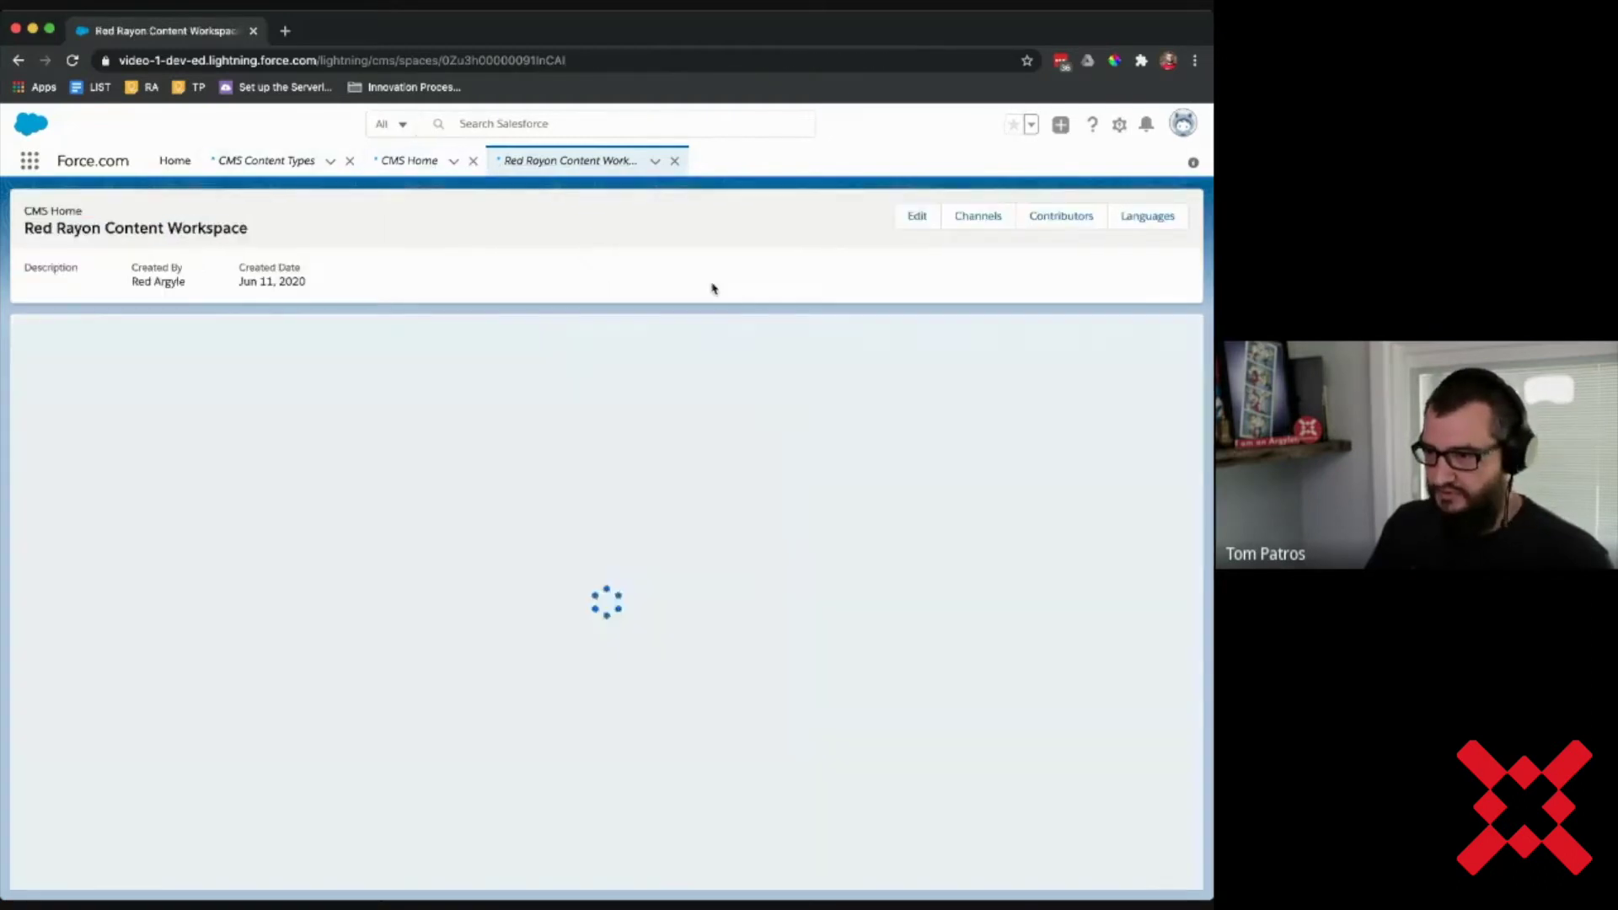
{"action": "left_click", "coordinate": [60, 411]}
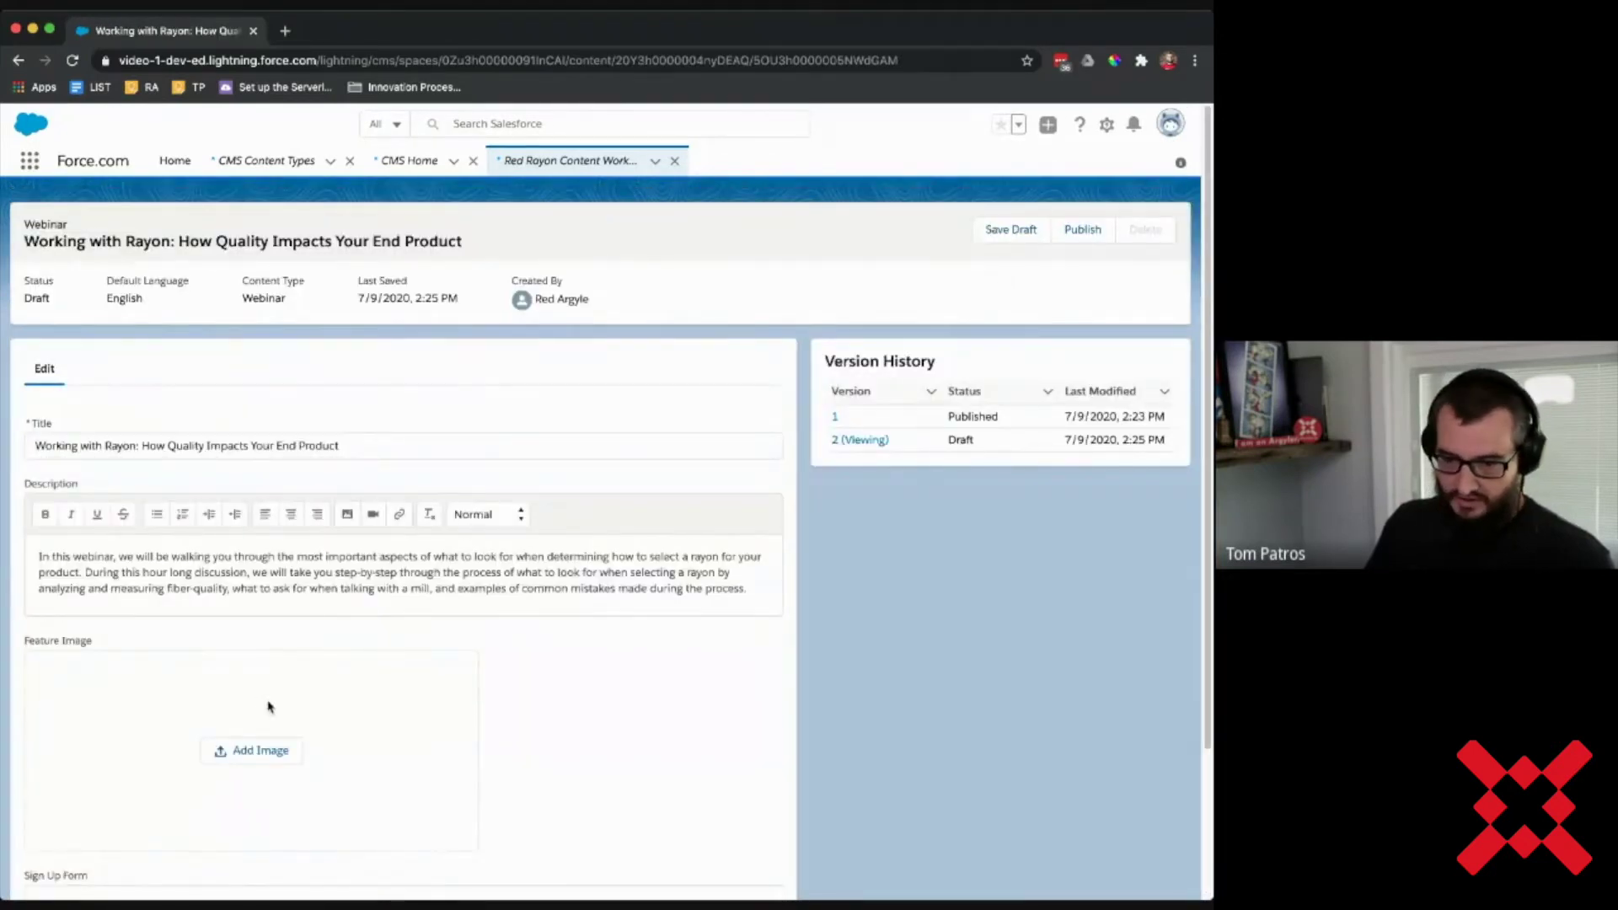
- Upload the photo of white yarn spools as the draft's feature image and publish the webinar
{"action": "left_click", "coordinate": [251, 755]}
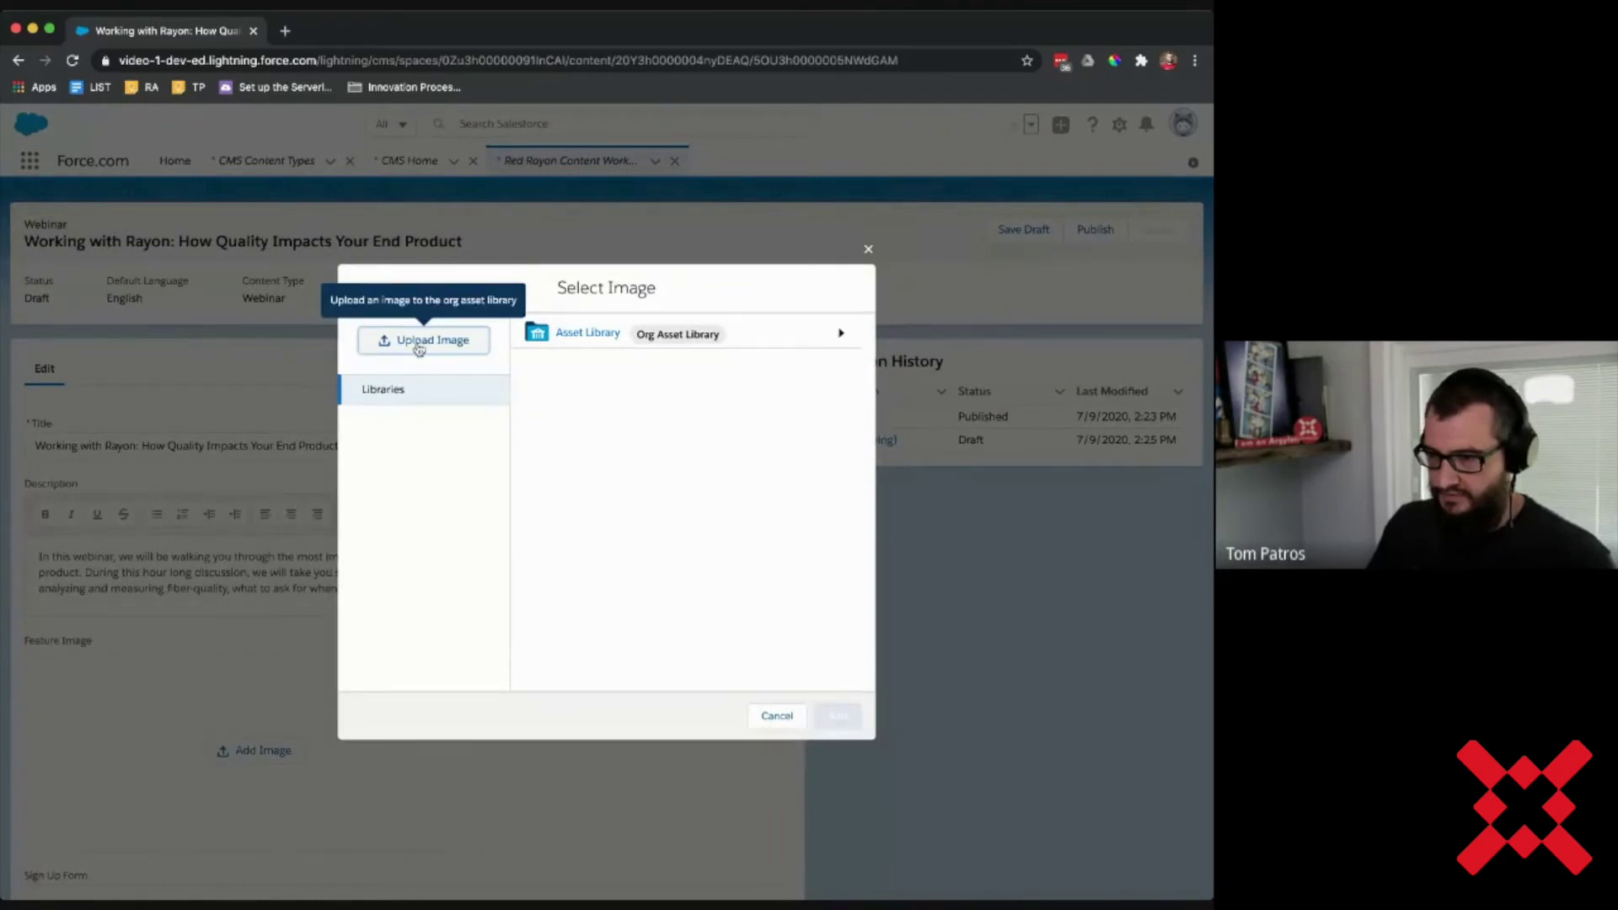
{"action": "left_click", "coordinate": [452, 352]}
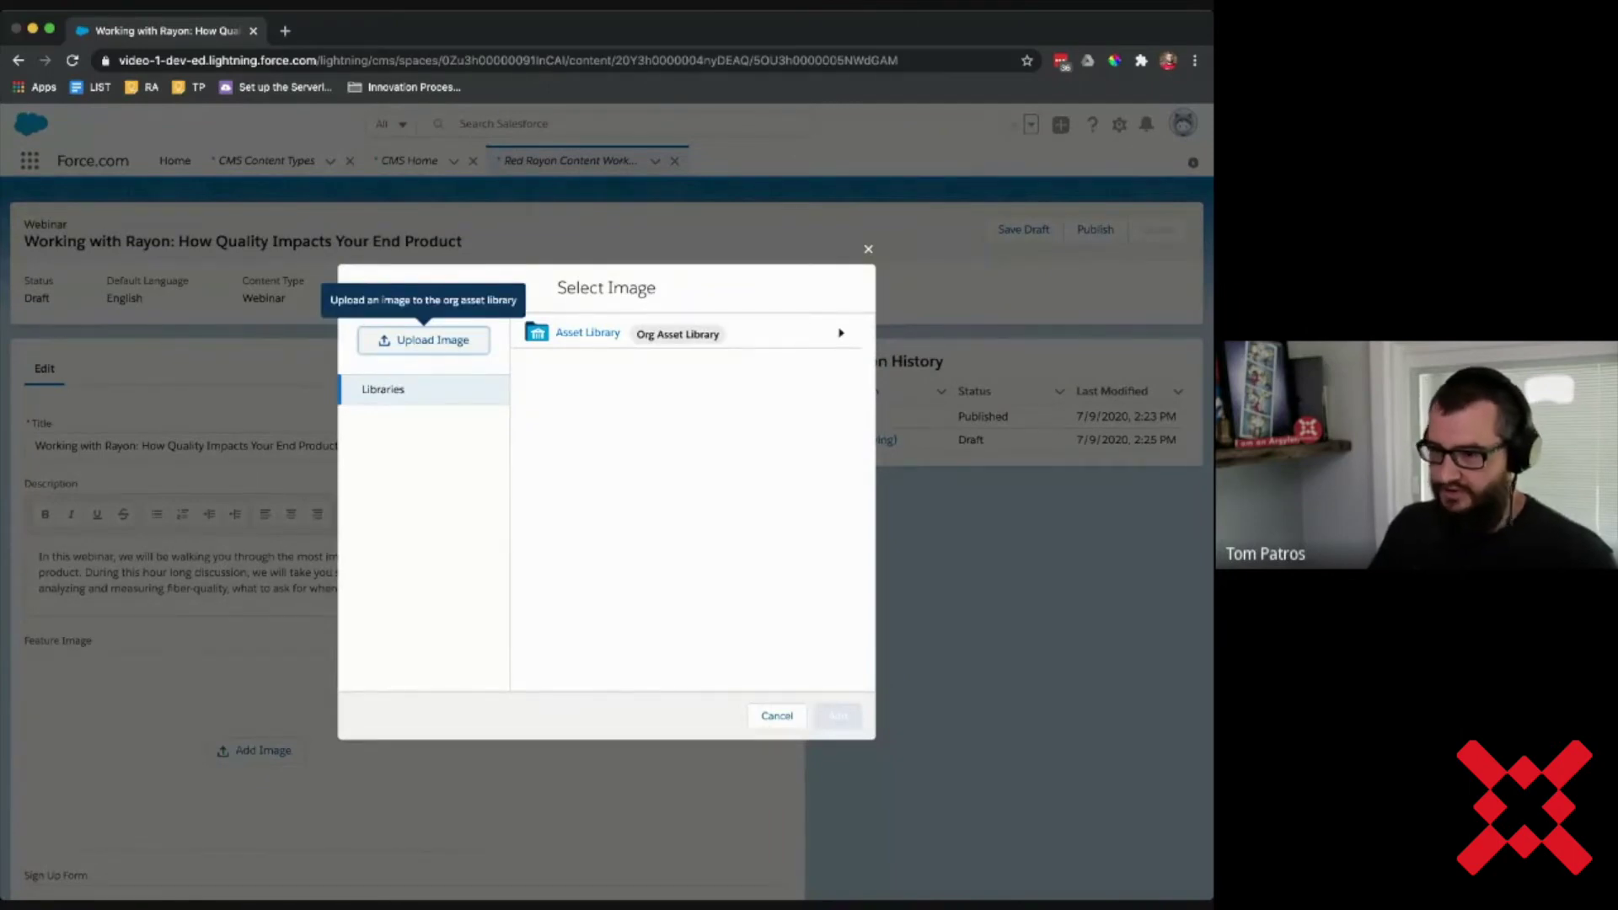
{"action": "double_click", "coordinate": [531, 409]}
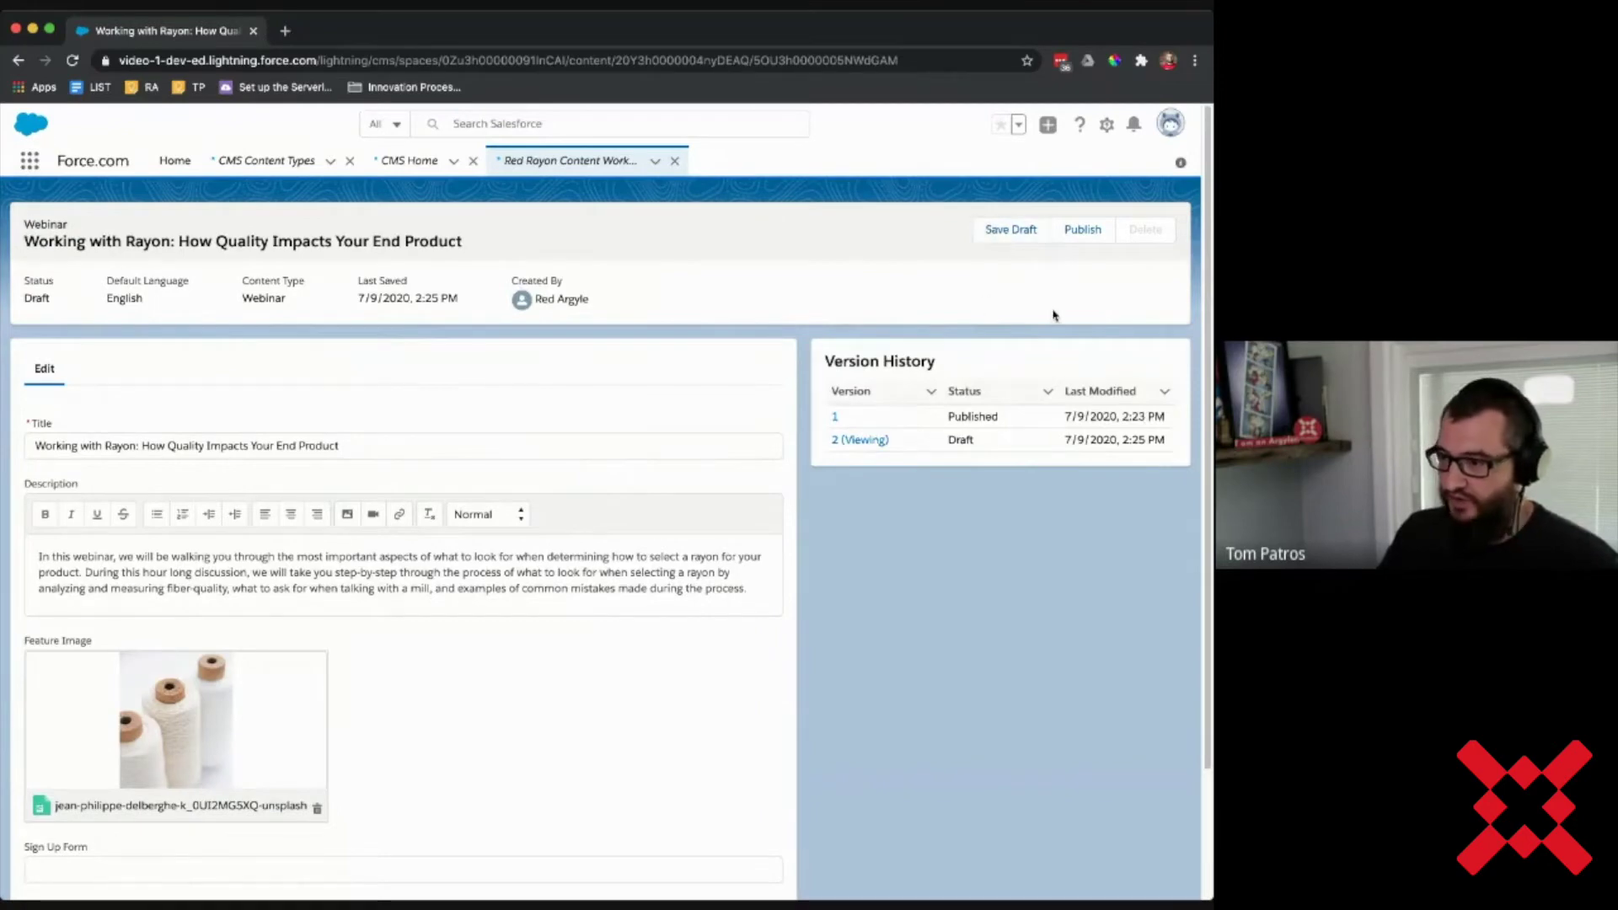
{"action": "left_click", "coordinate": [1078, 232]}
{"action": "left_click", "coordinate": [830, 571]}
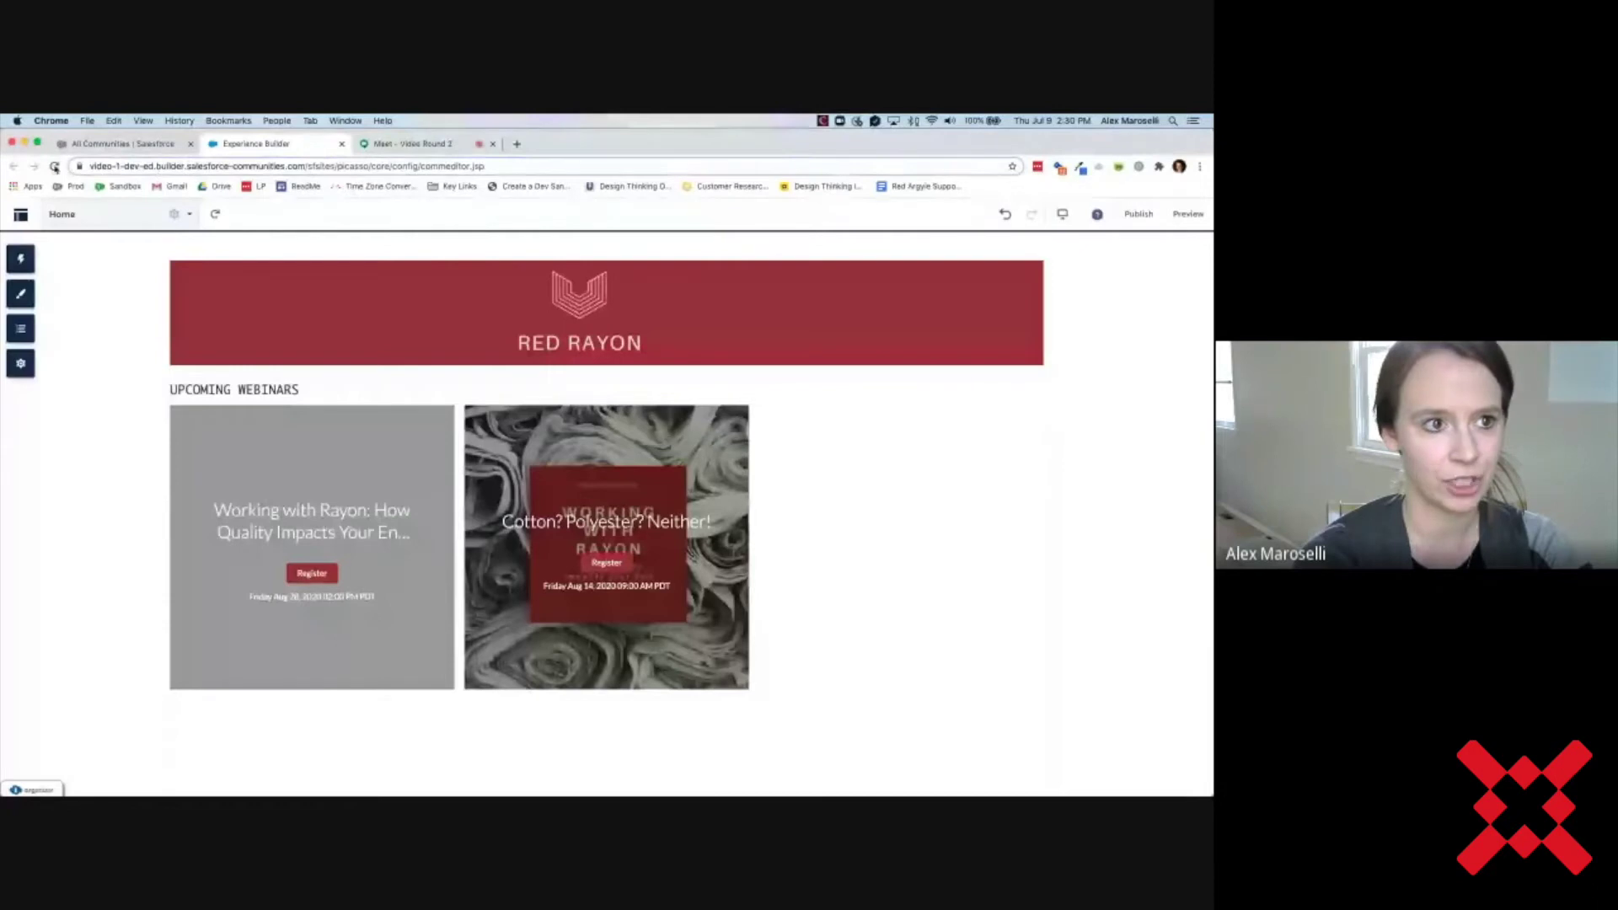
- Refresh the site's Home page in Experience Builder and examine the Upcoming Webinars CMS Collection's content layout settings
{"action": "left_click", "coordinate": [216, 215]}
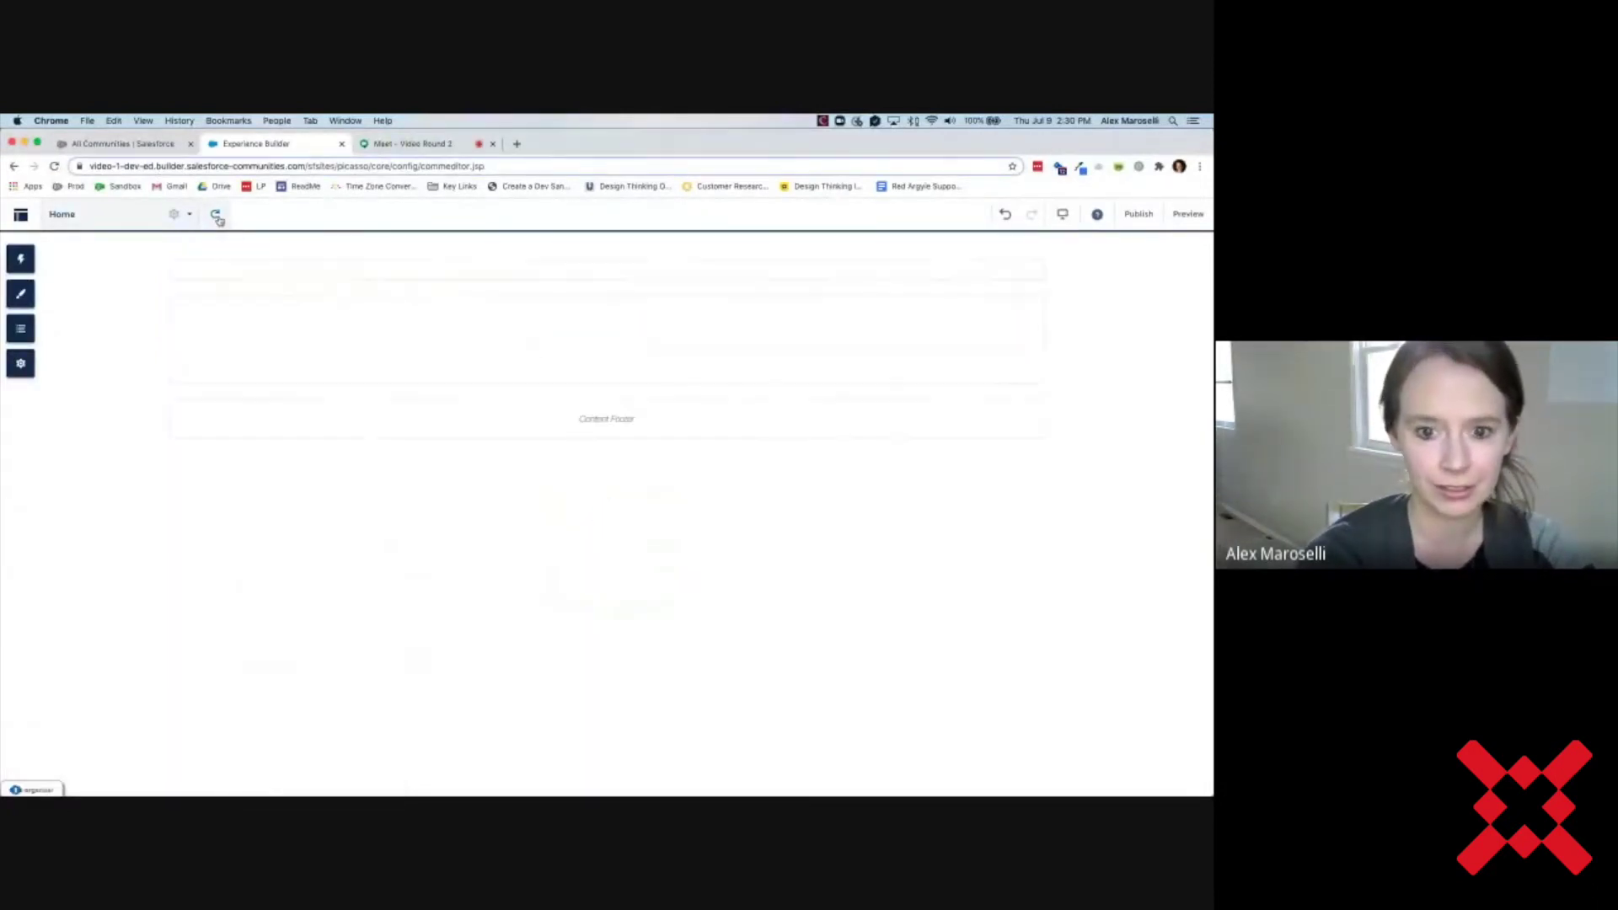
{"action": "left_click", "coordinate": [216, 216]}
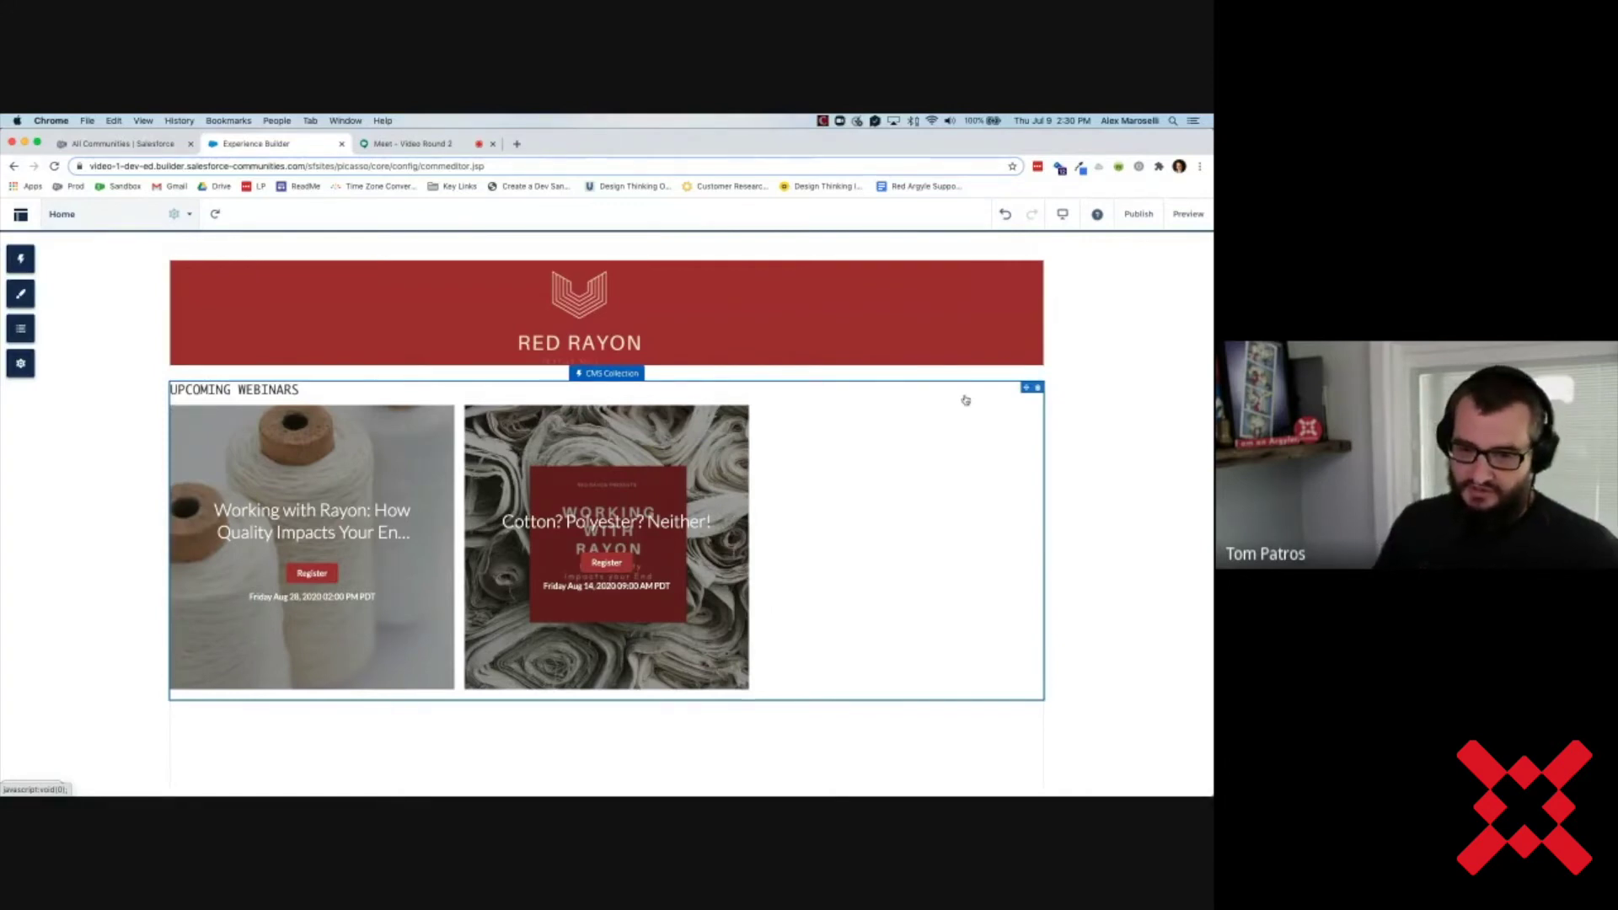
{"action": "left_click", "coordinate": [802, 416]}
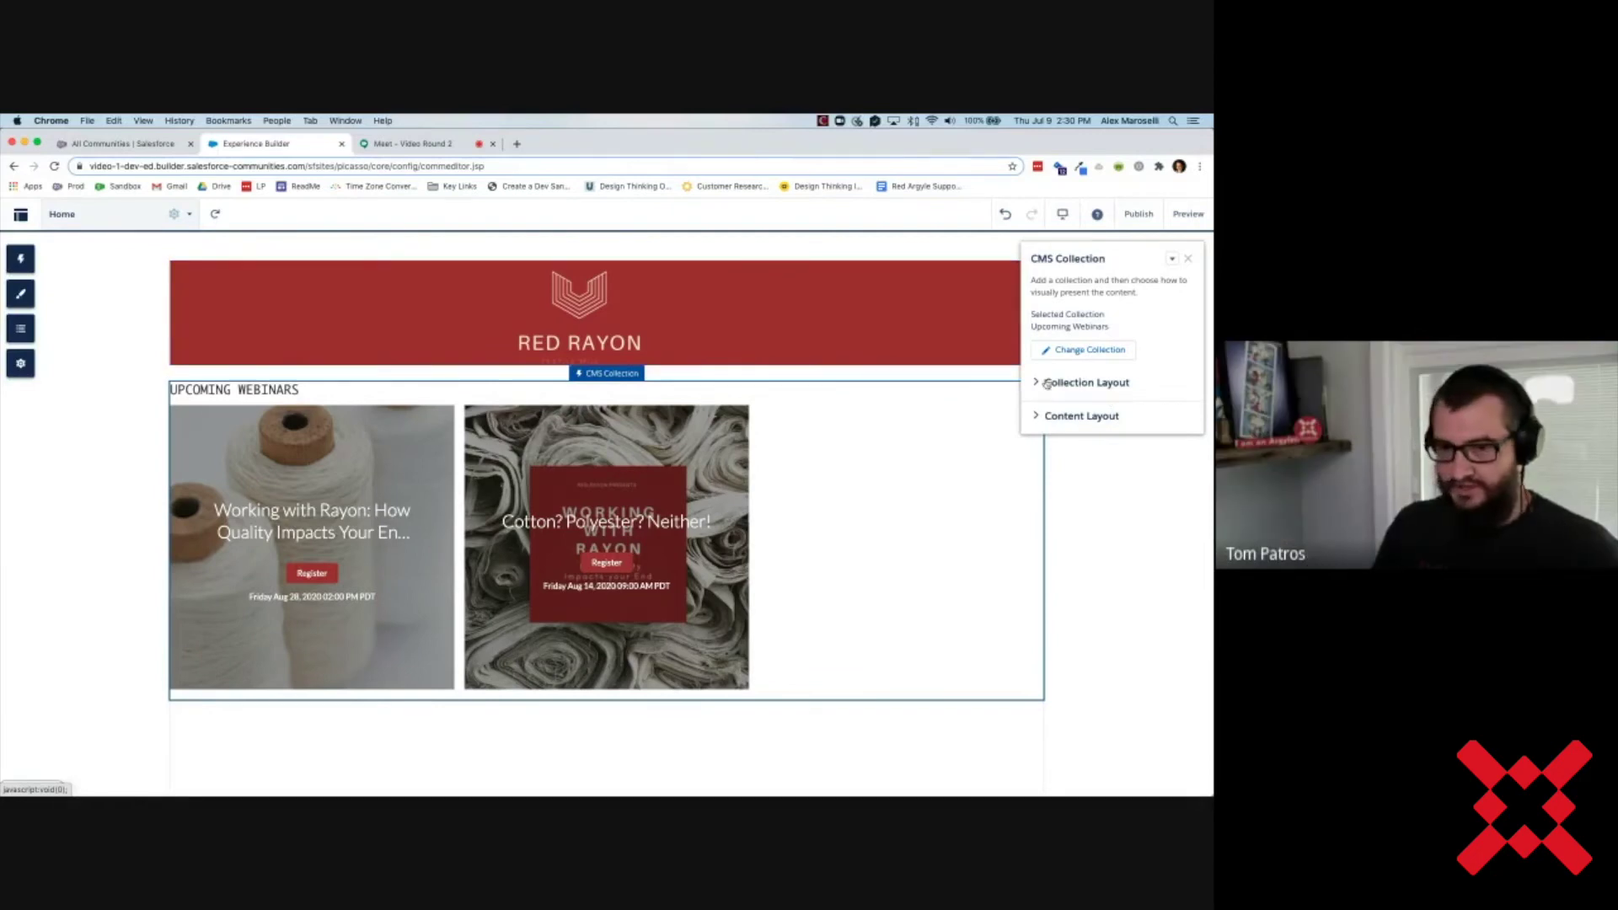
{"action": "left_click", "coordinate": [1089, 424]}
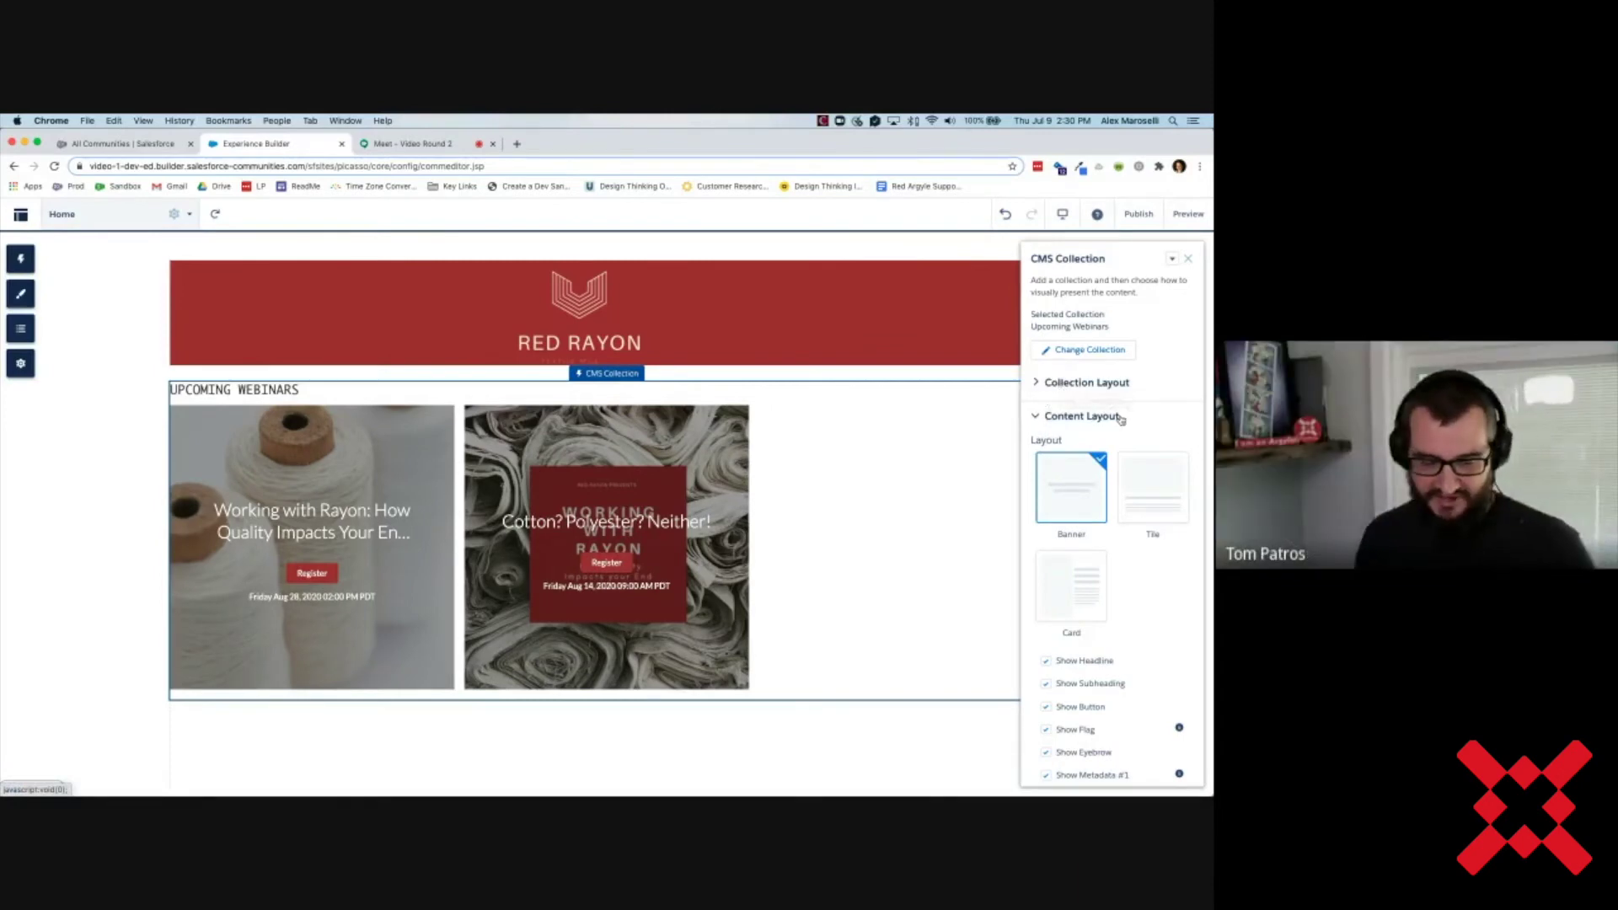
{"action": "left_click", "coordinate": [1188, 258]}
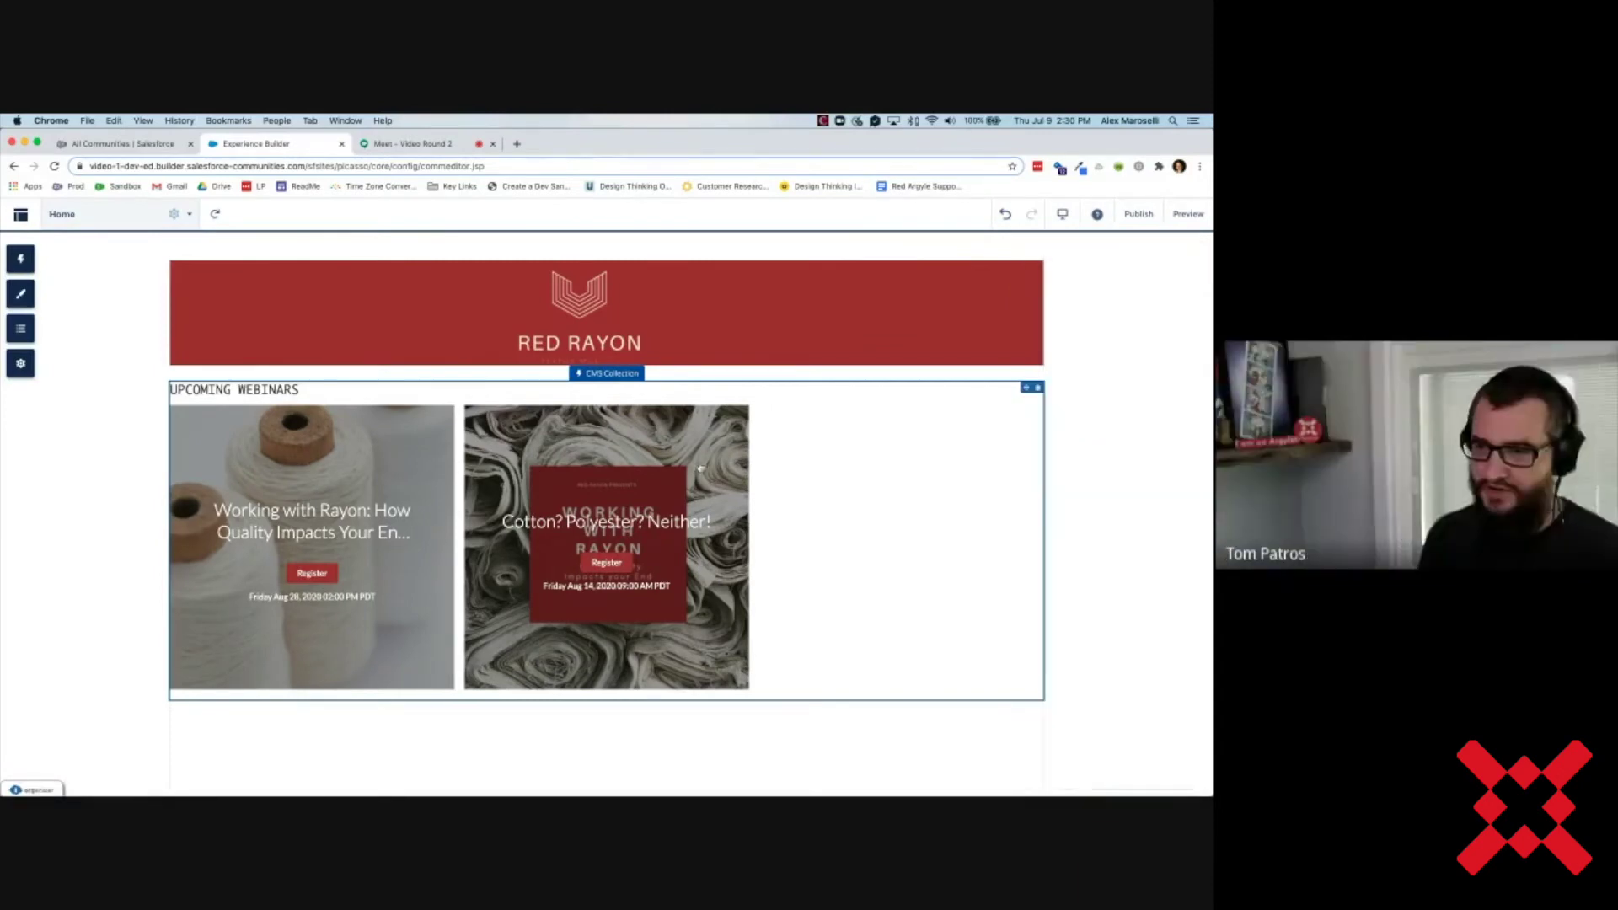
{"action": "left_click", "coordinate": [776, 457]}
{"action": "left_click", "coordinate": [1189, 260]}
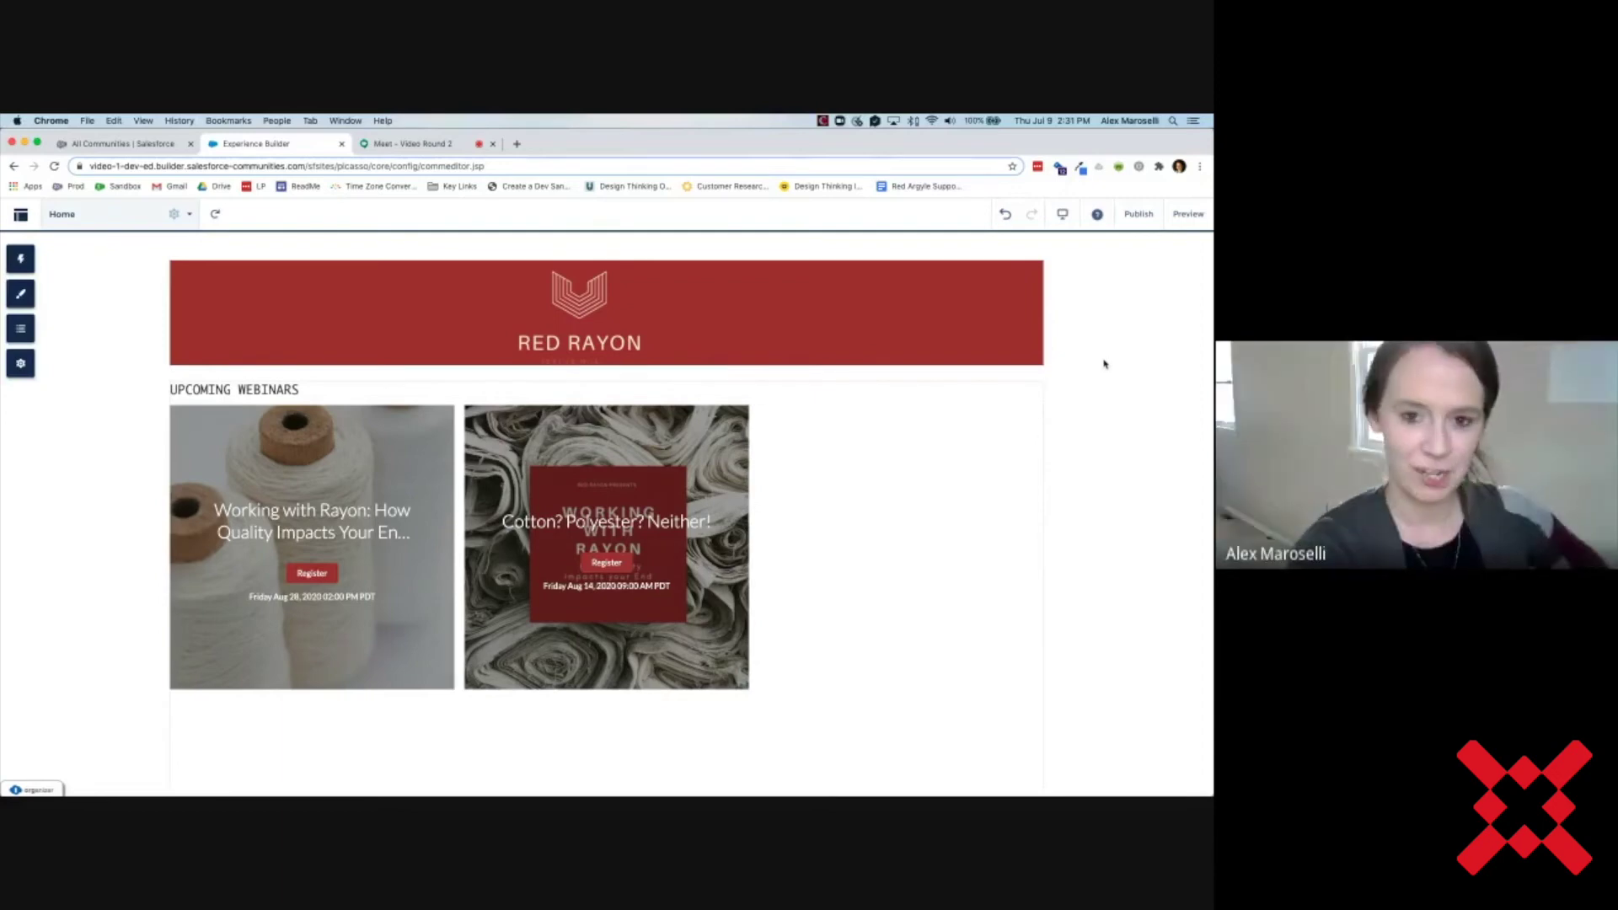
{"action": "left_click", "coordinate": [923, 449]}
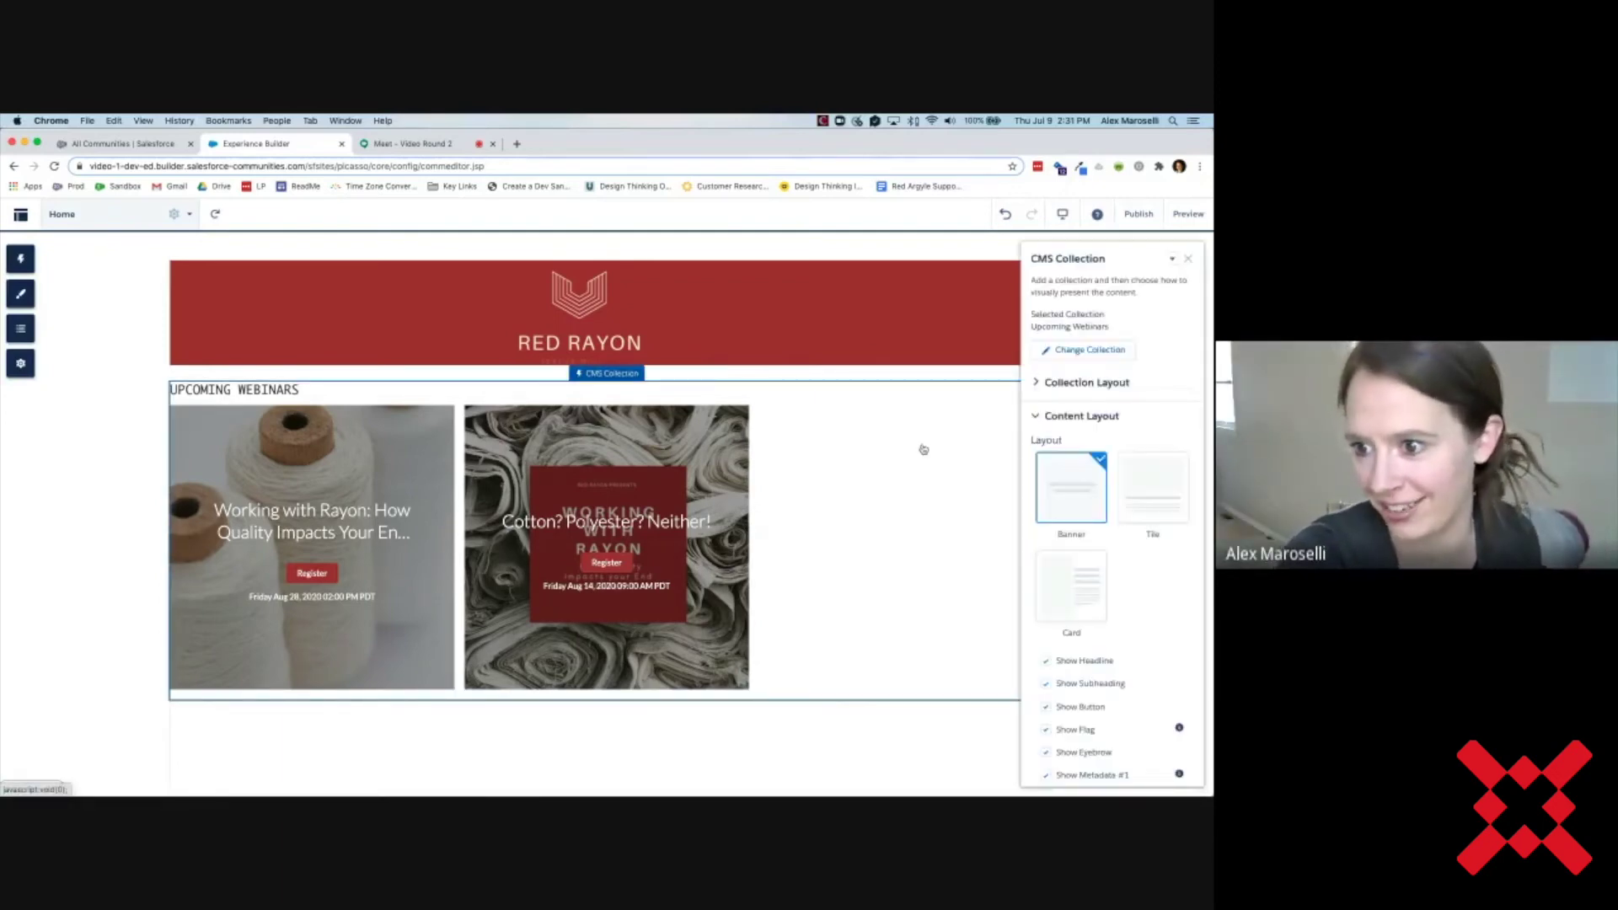
{"action": "left_click", "coordinate": [1189, 258]}
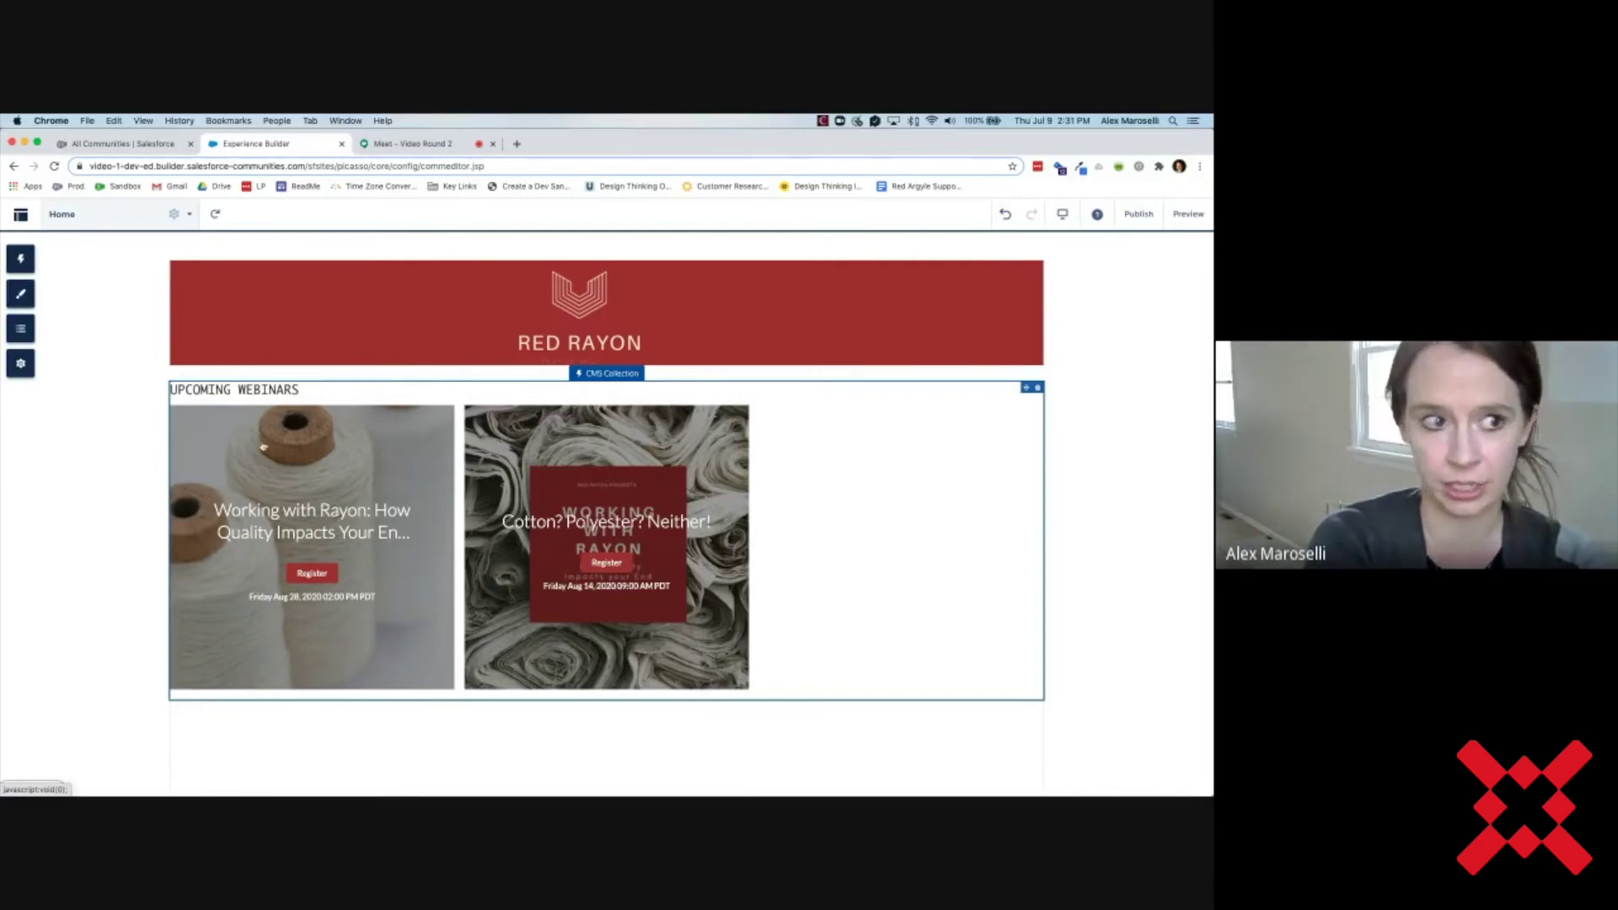
- Add a second CMS Collection component below the Upcoming Webinars collection and delete it again
{"action": "left_click", "coordinate": [23, 261]}
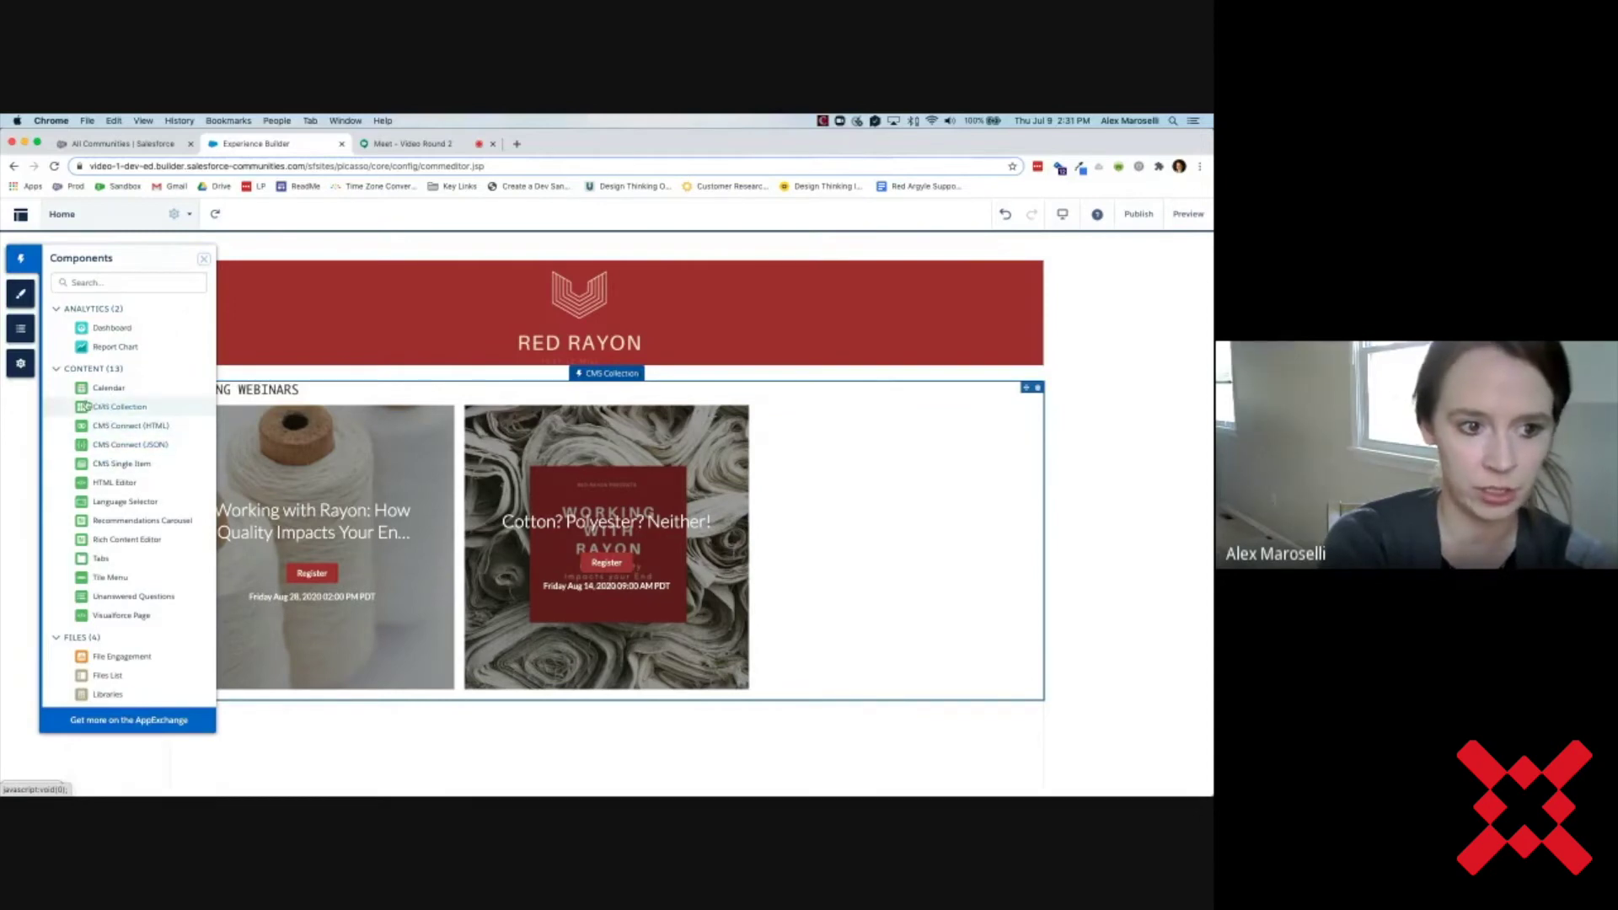
{"action": "left_click_drag", "start_coordinate": [94, 409], "coordinate": [283, 728]}
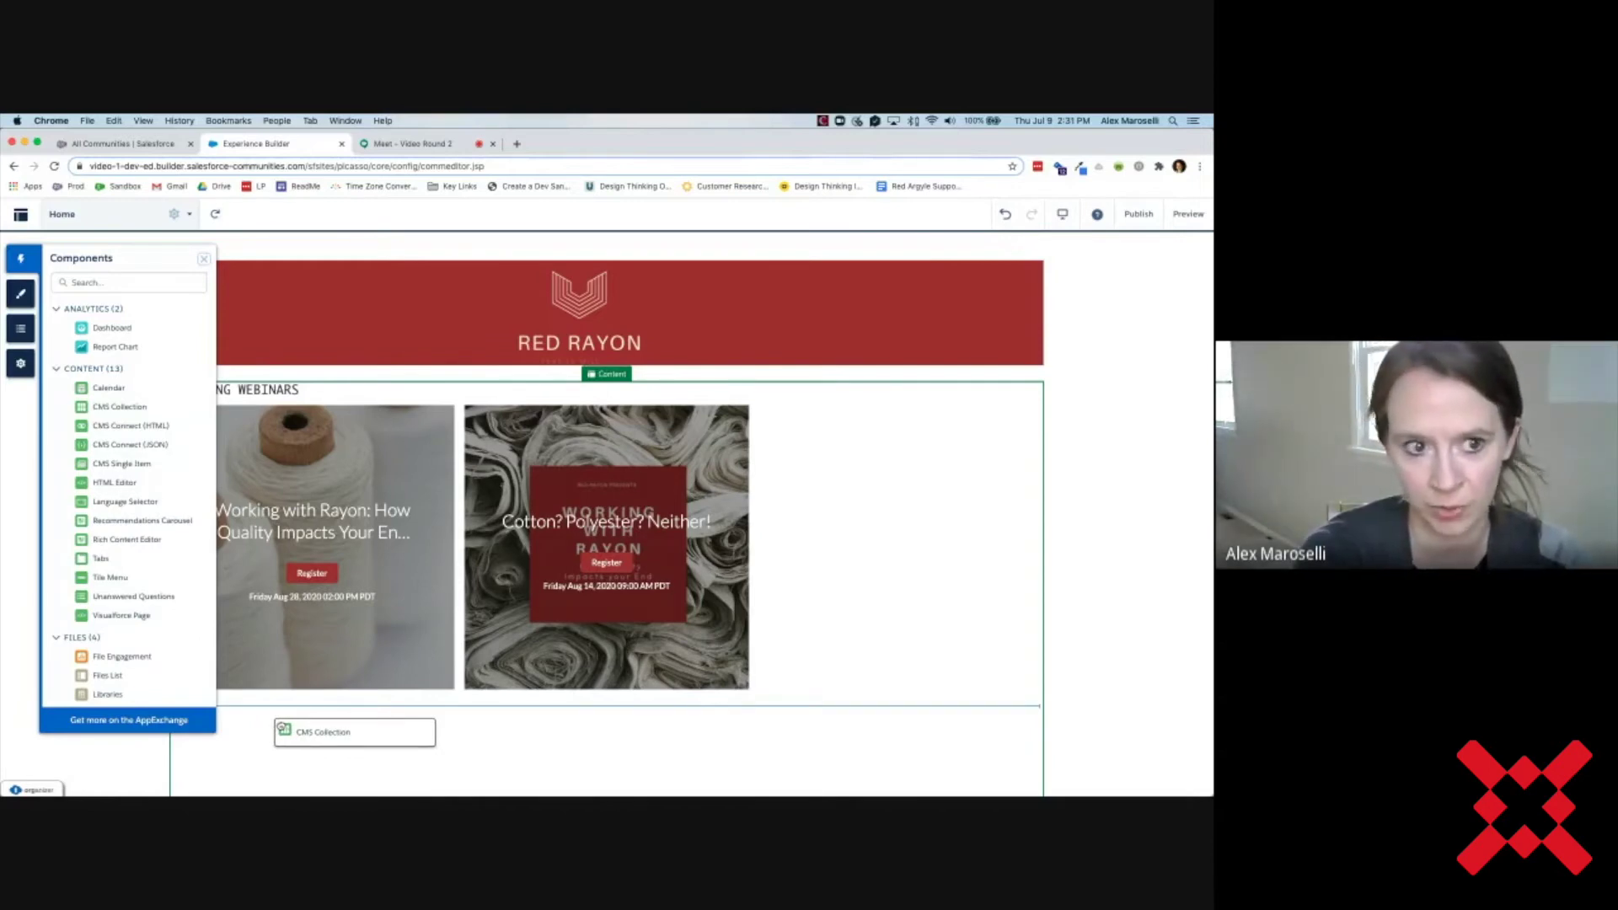
{"action": "left_click_drag", "start_coordinate": [284, 728], "coordinate": [283, 729]}
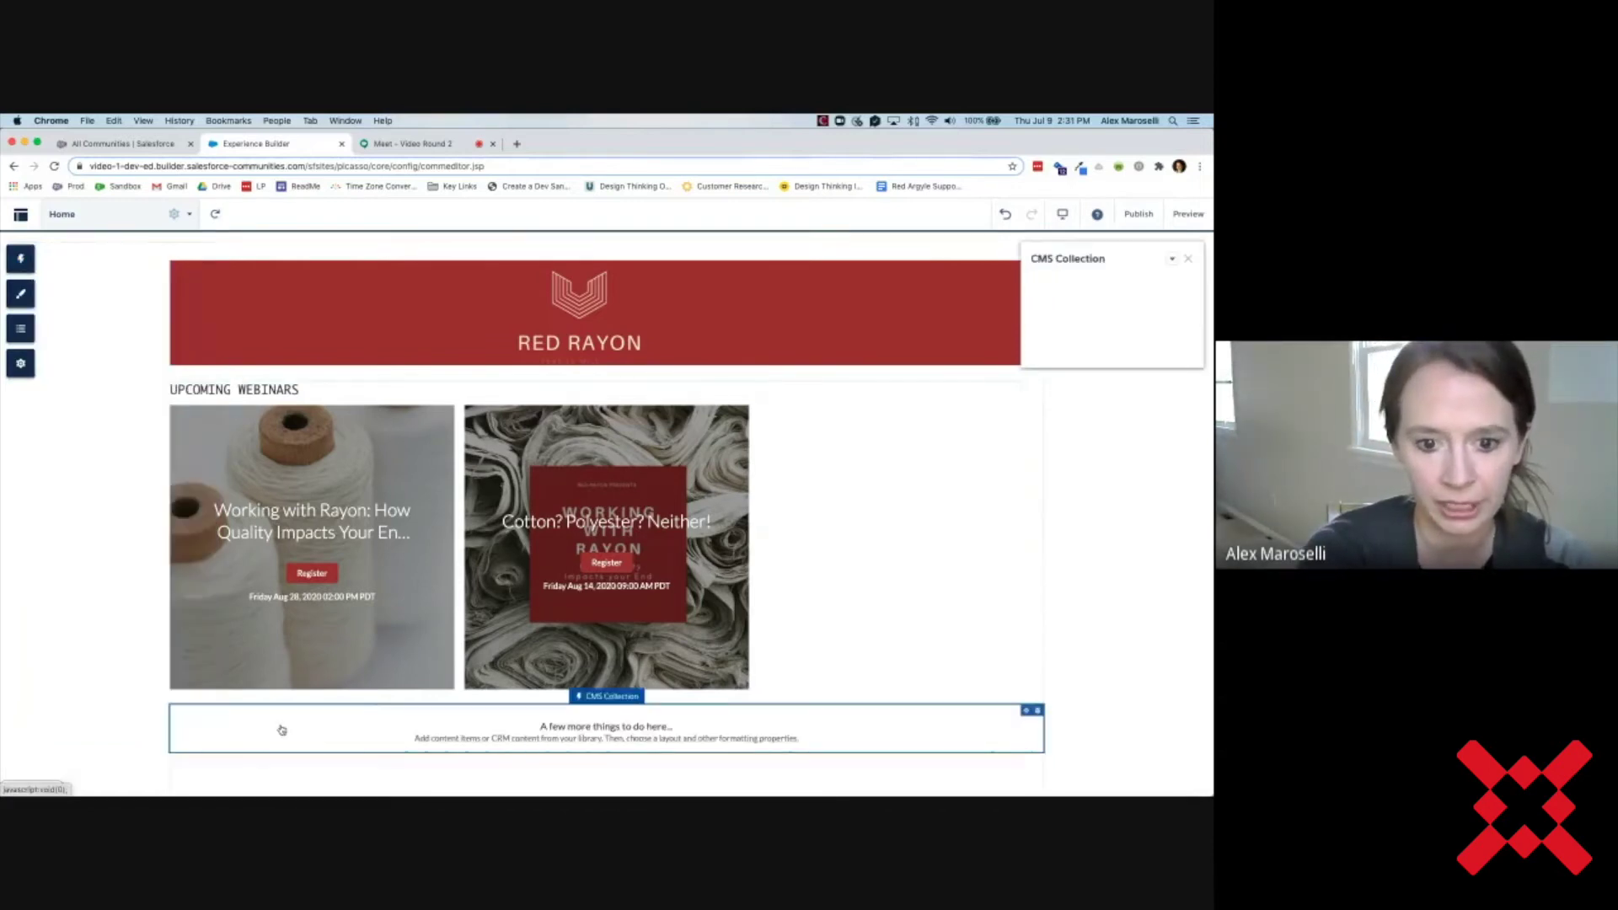
{"action": "left_click", "coordinate": [1039, 711]}
{"action": "left_click", "coordinate": [769, 536]}
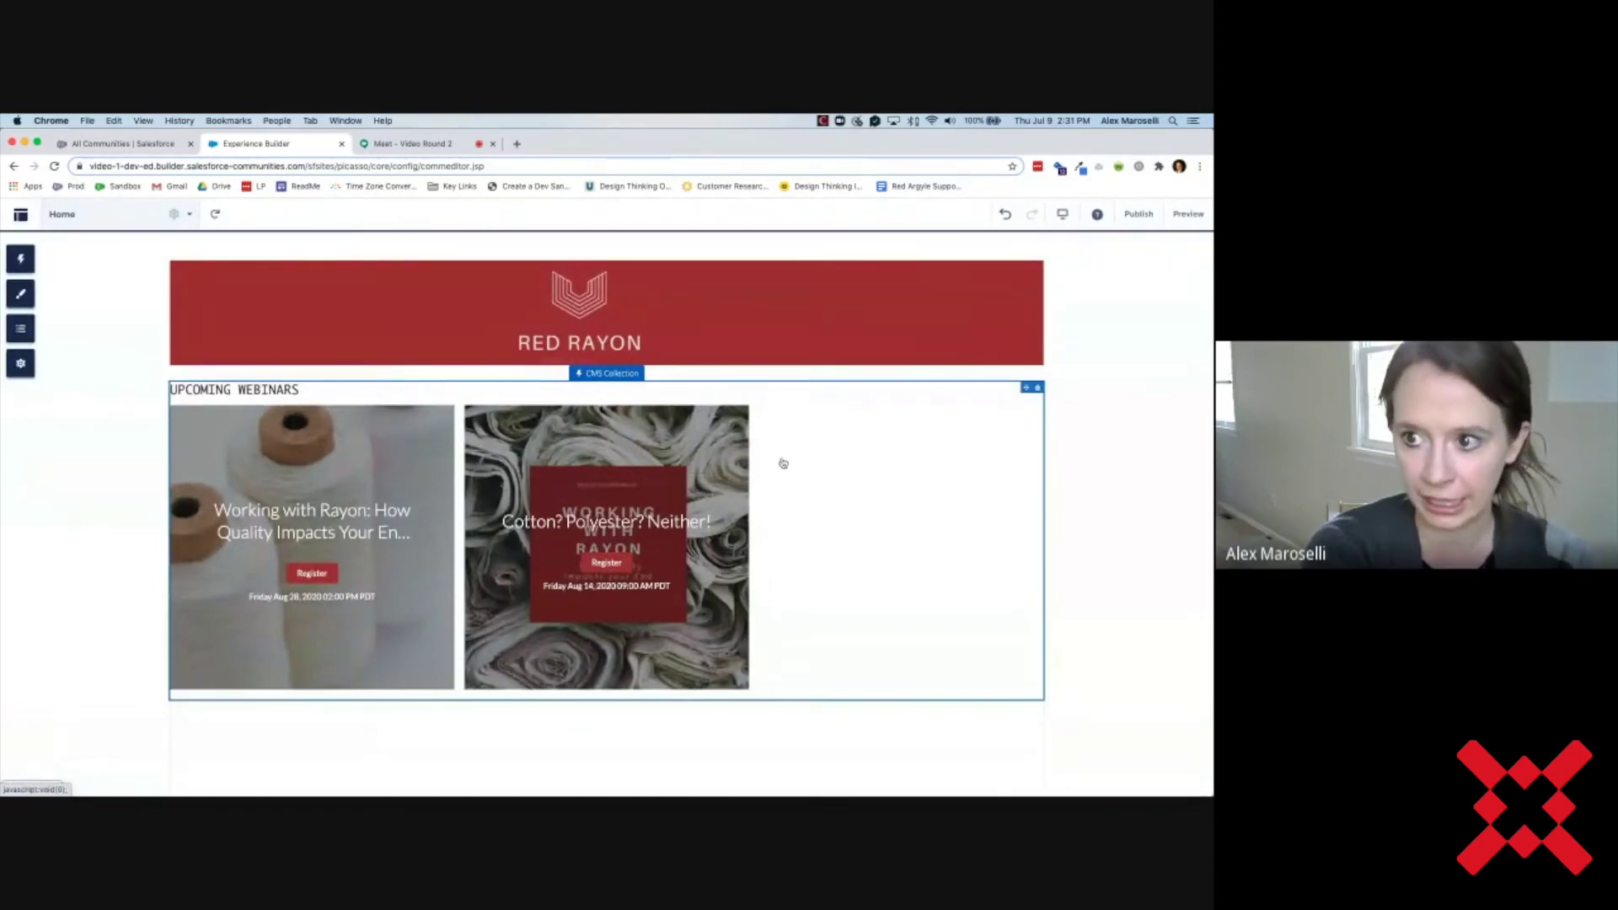
- Select the Upcoming Webinars CMS Collection and review which collections could replace its current one, leaving the selection as is
{"action": "left_click", "coordinate": [783, 463]}
{"action": "left_click_drag", "start_coordinate": [1032, 315], "coordinate": [1108, 325]}
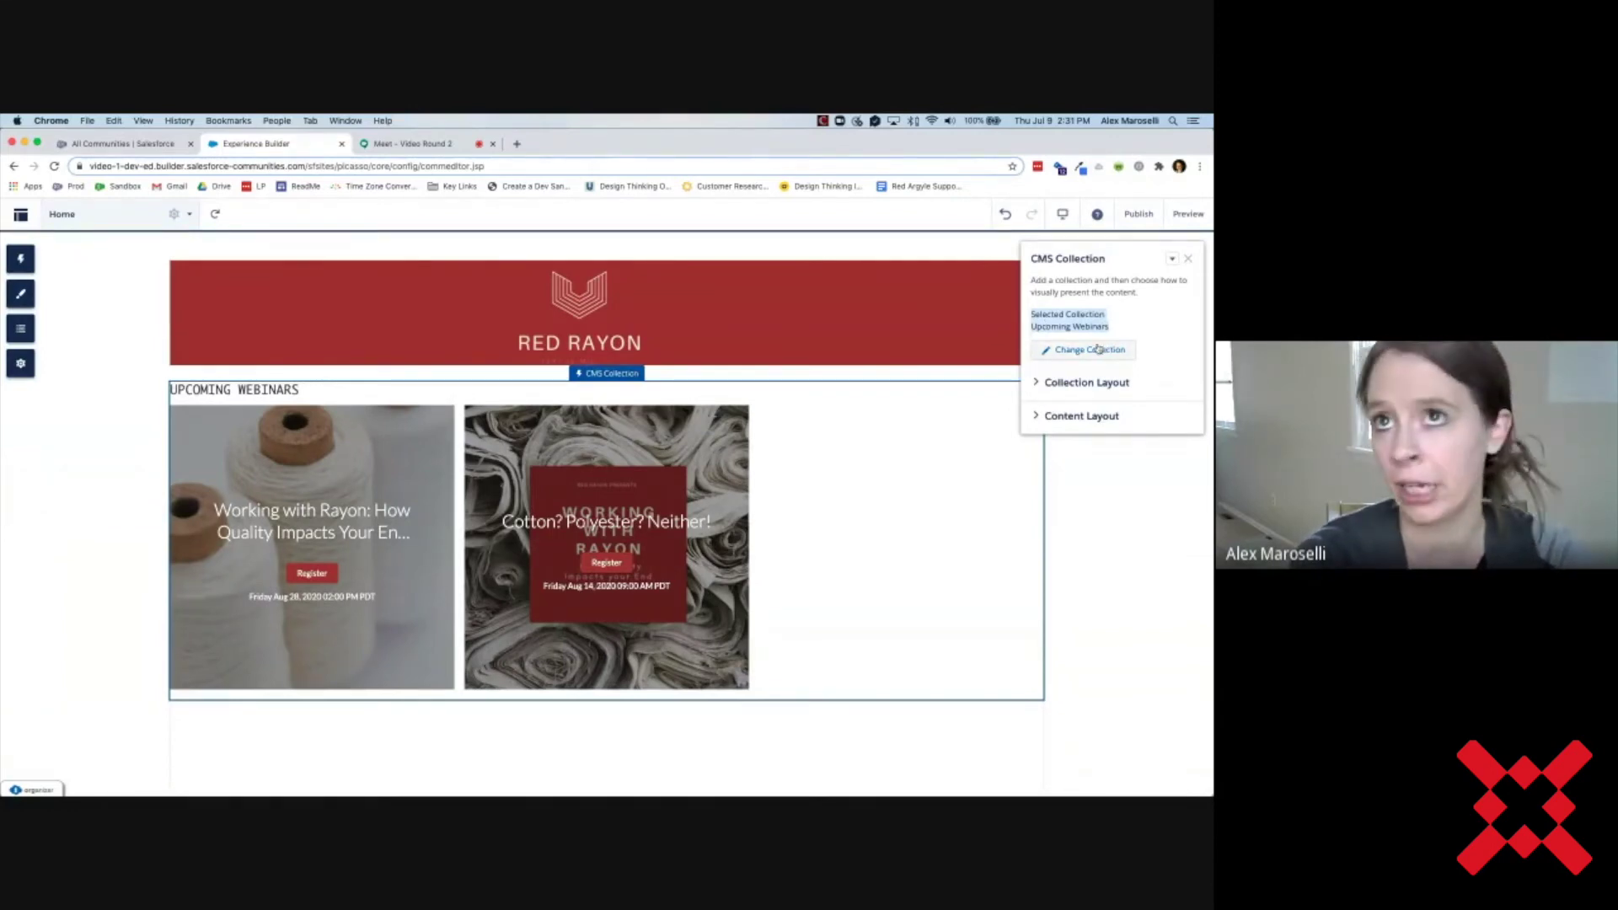
{"action": "left_click", "coordinate": [1096, 349]}
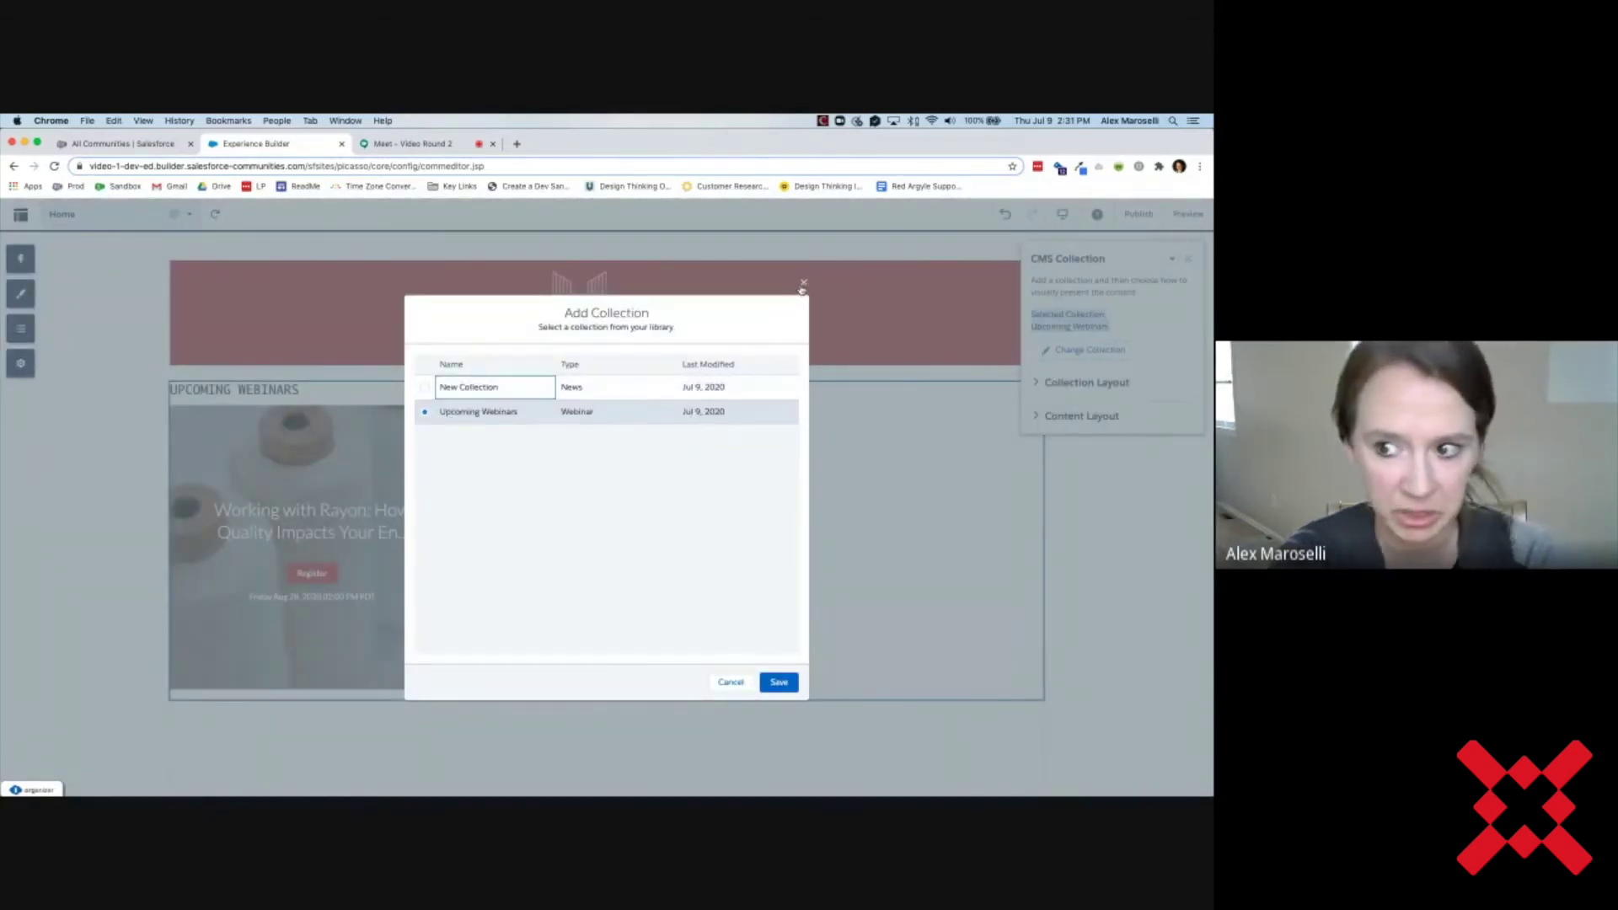
{"action": "left_click", "coordinate": [802, 285]}
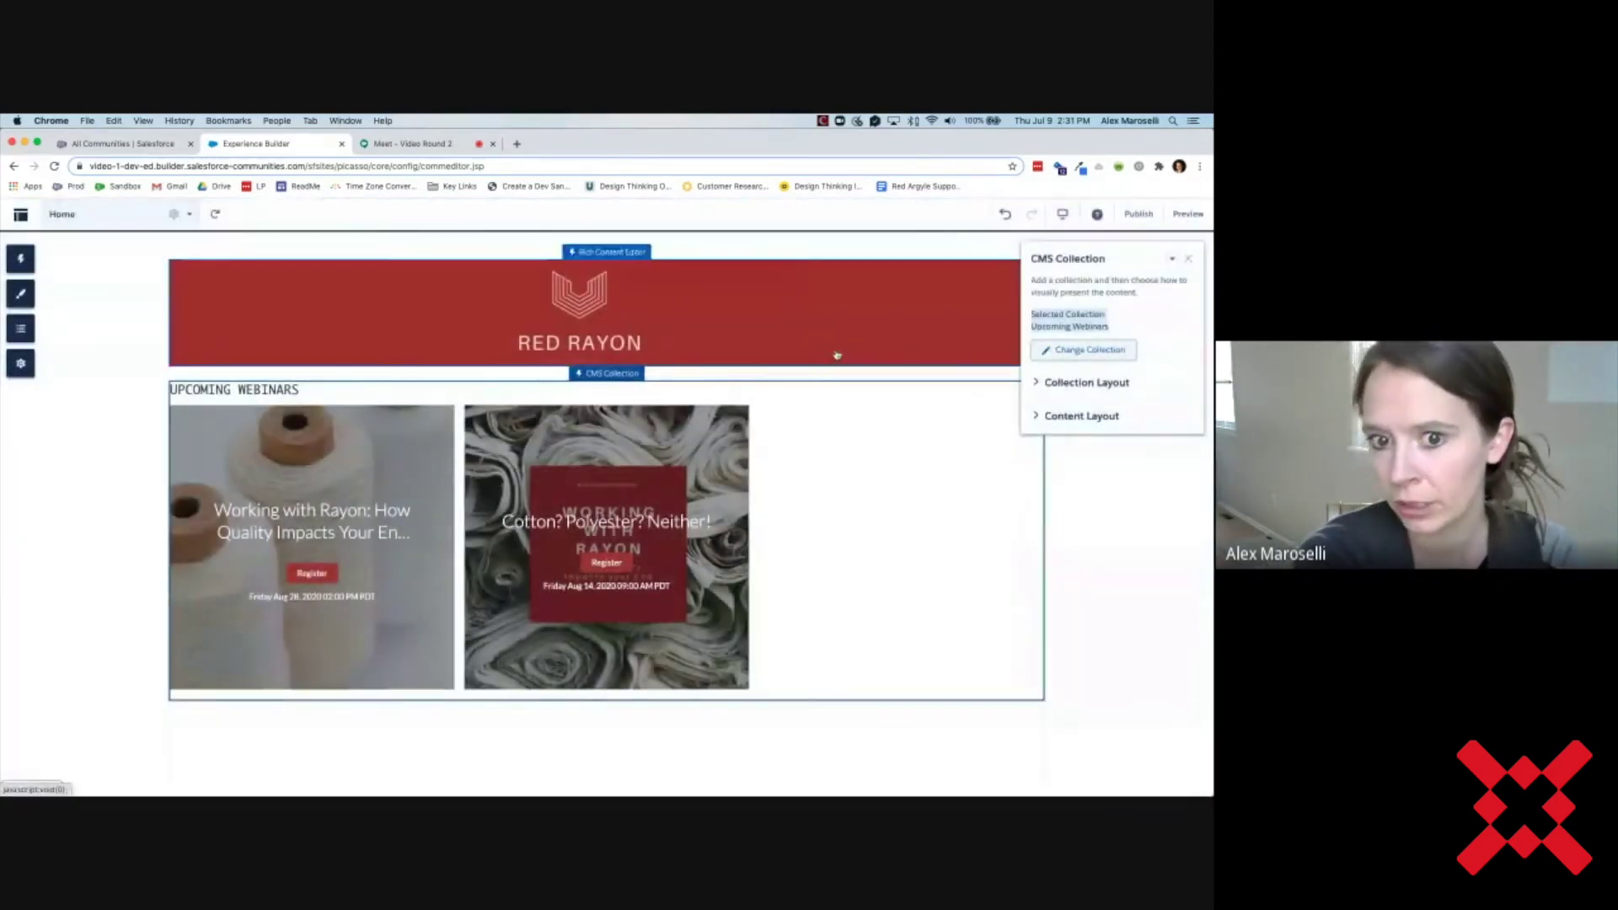
- Try the Carousel collection layout for Upcoming Webinars and switch back to Grid
{"action": "left_click", "coordinate": [1066, 382]}
{"action": "scroll", "coordinate": [1066, 384], "scroll_direction": "down", "scroll_amount": 2}
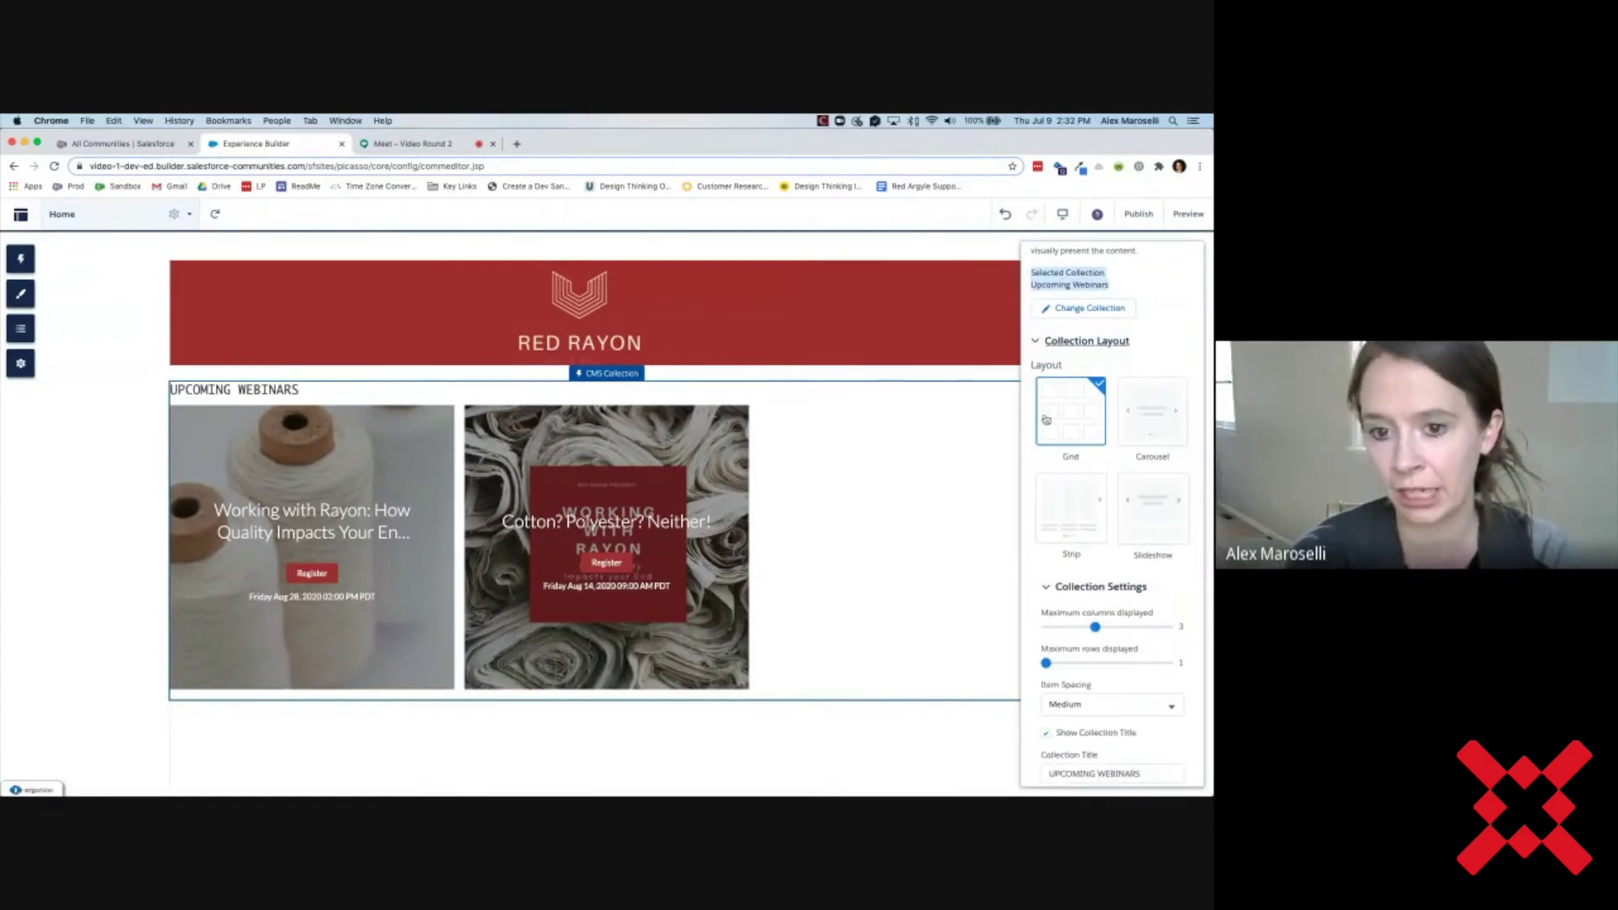
{"action": "left_click", "coordinate": [1137, 422]}
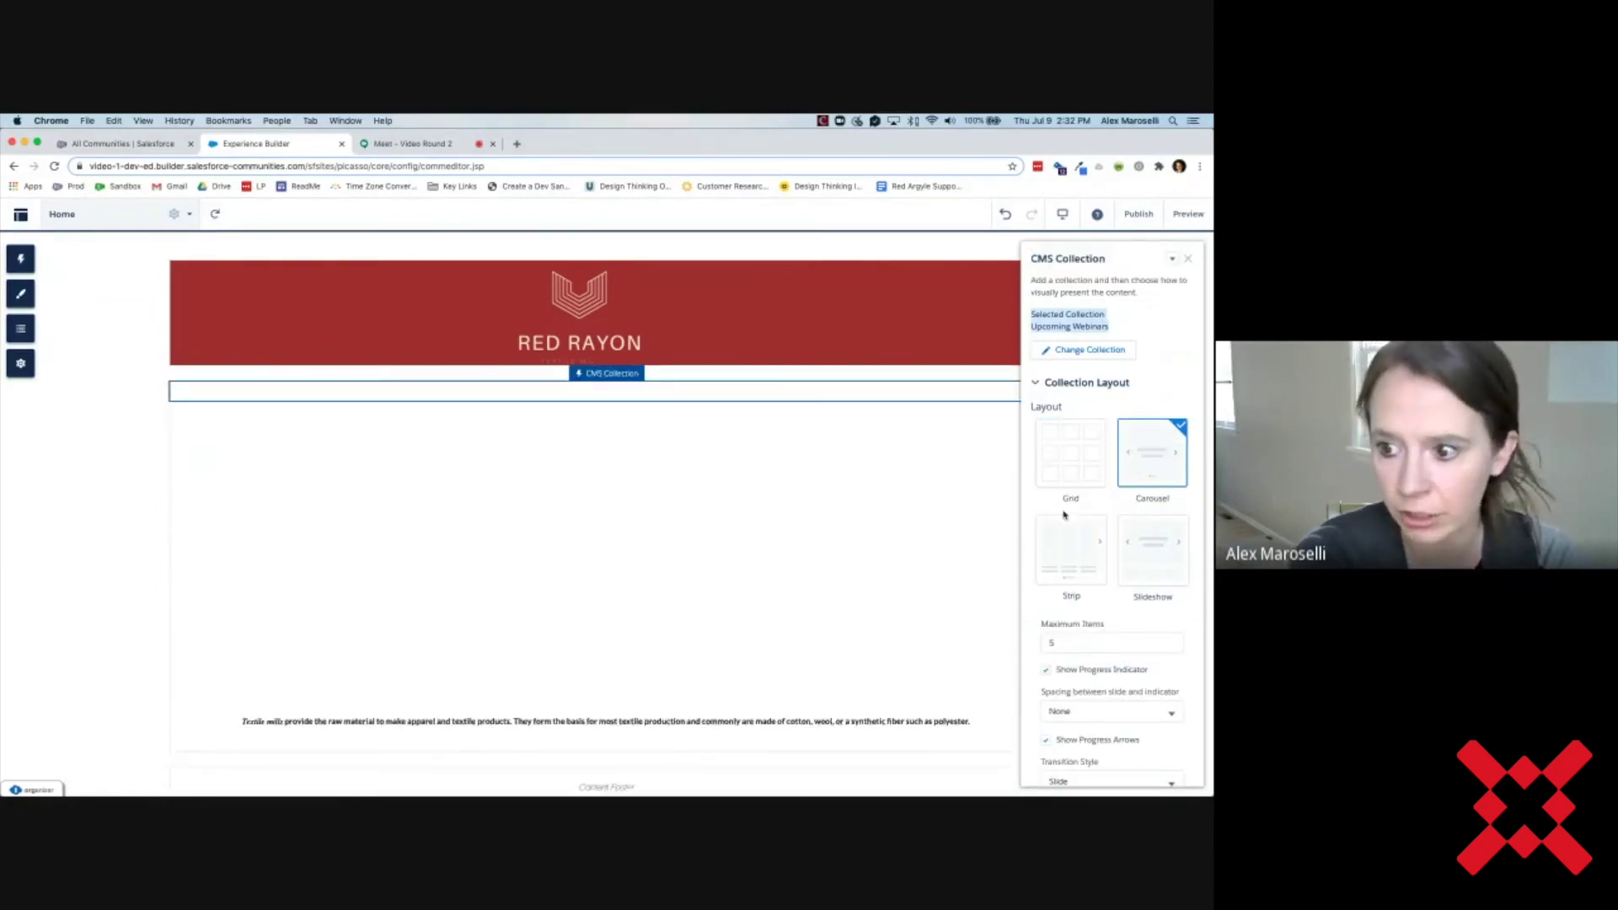
{"action": "left_click", "coordinate": [1070, 443]}
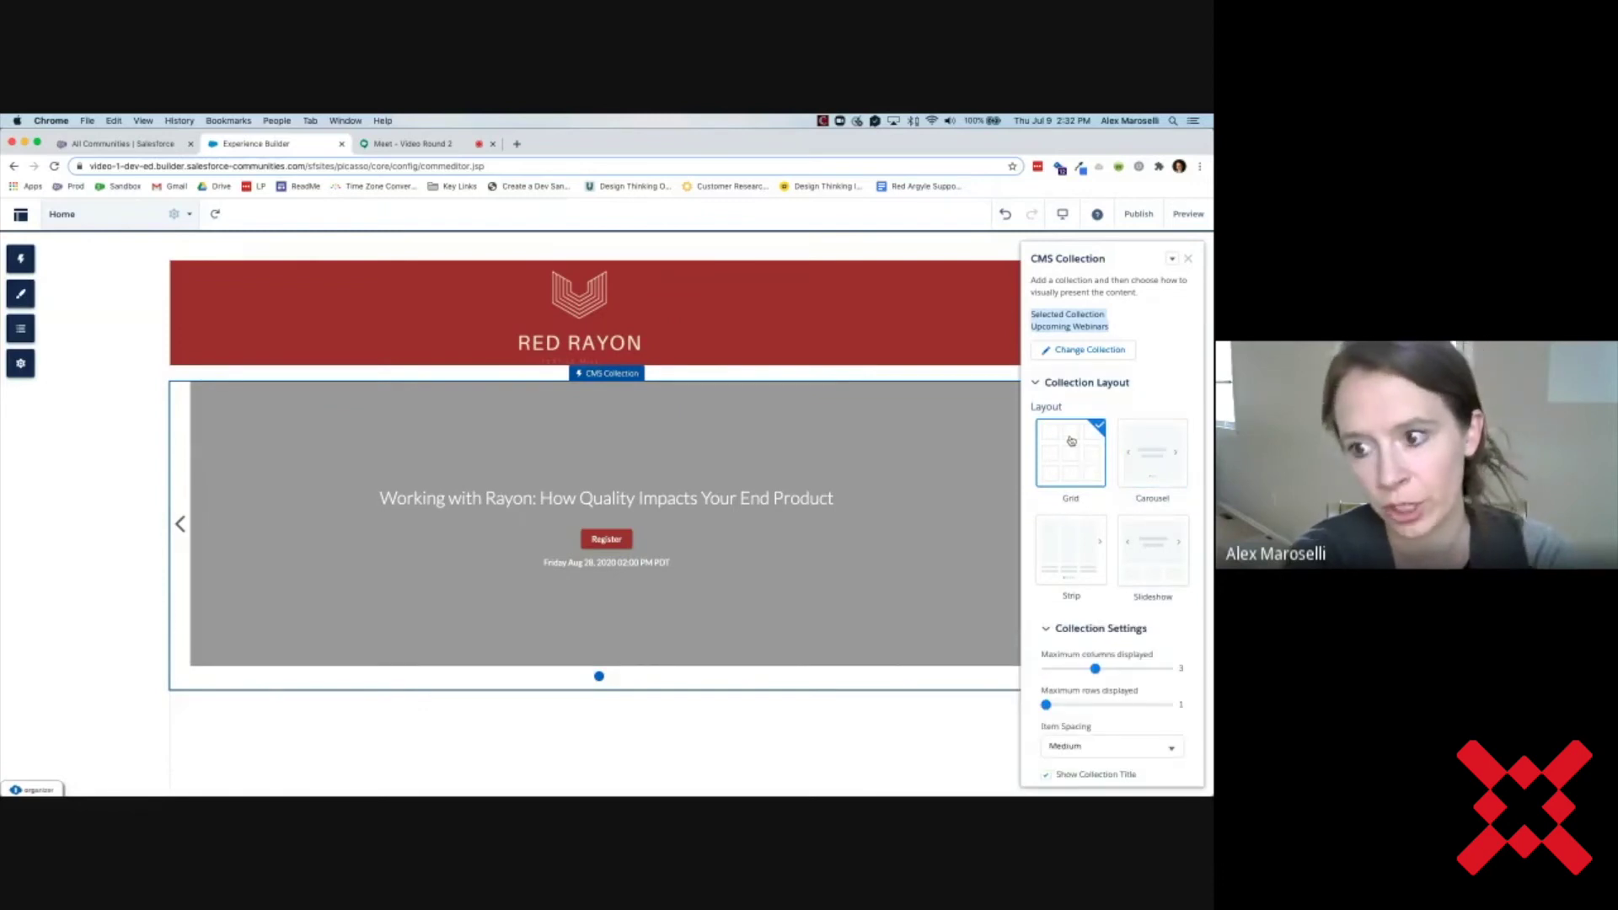
- Set the maximum columns displayed in the Upcoming Webinars grid to 2
{"action": "scroll", "coordinate": [1078, 506], "scroll_direction": "down", "scroll_amount": 1}
{"action": "scroll", "coordinate": [1085, 560], "scroll_direction": "down", "scroll_amount": 1}
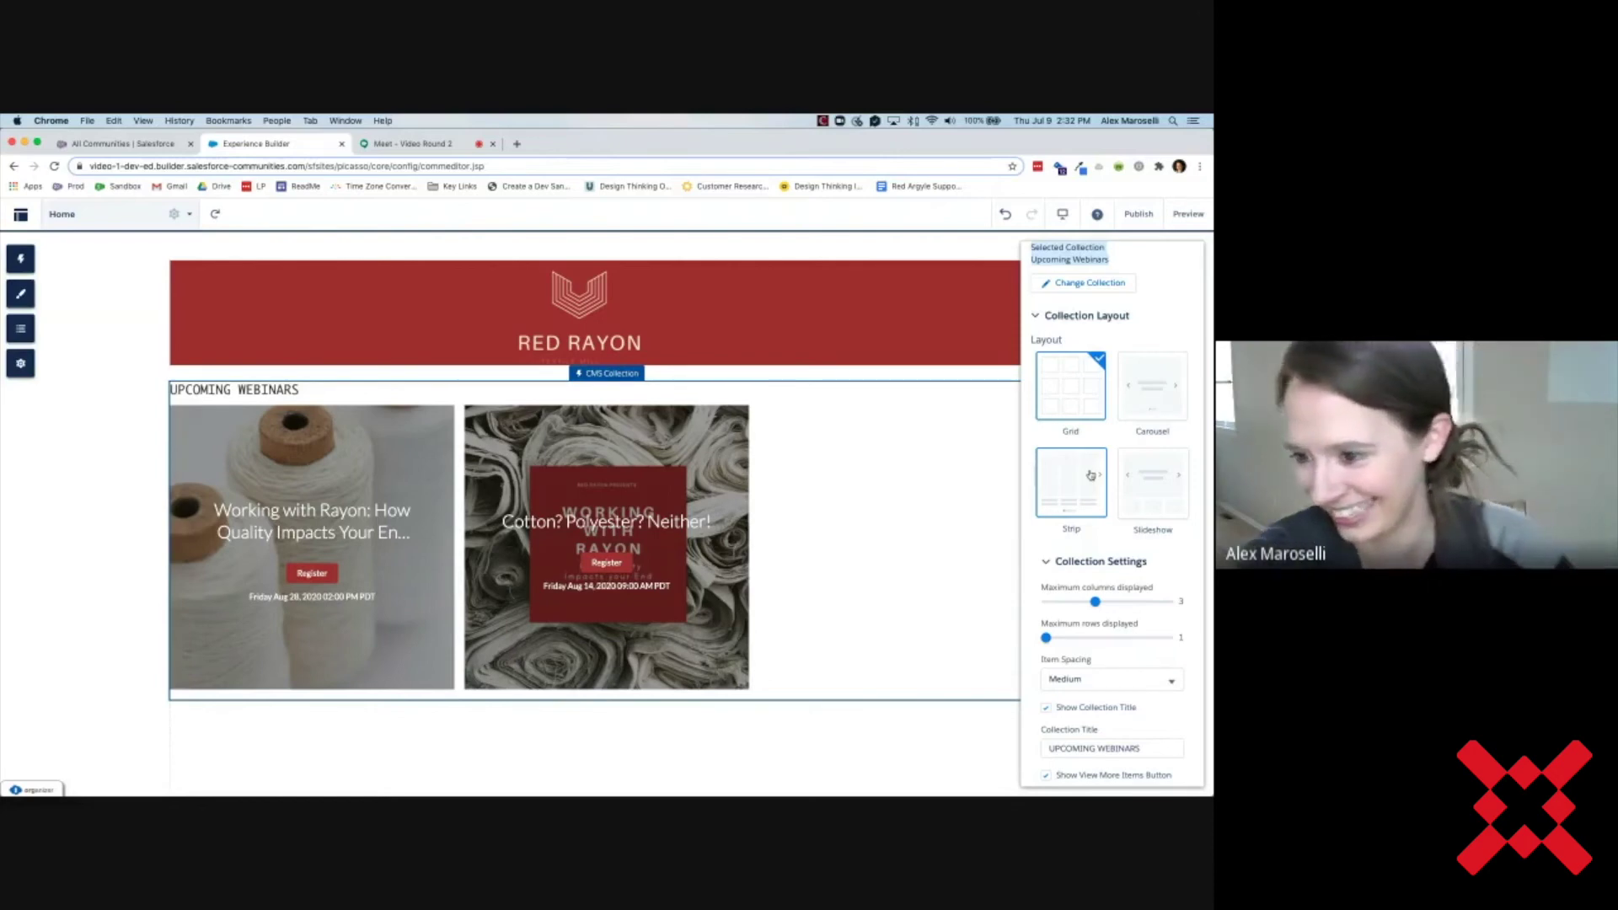
{"action": "scroll", "coordinate": [1090, 474], "scroll_direction": "down", "scroll_amount": 1}
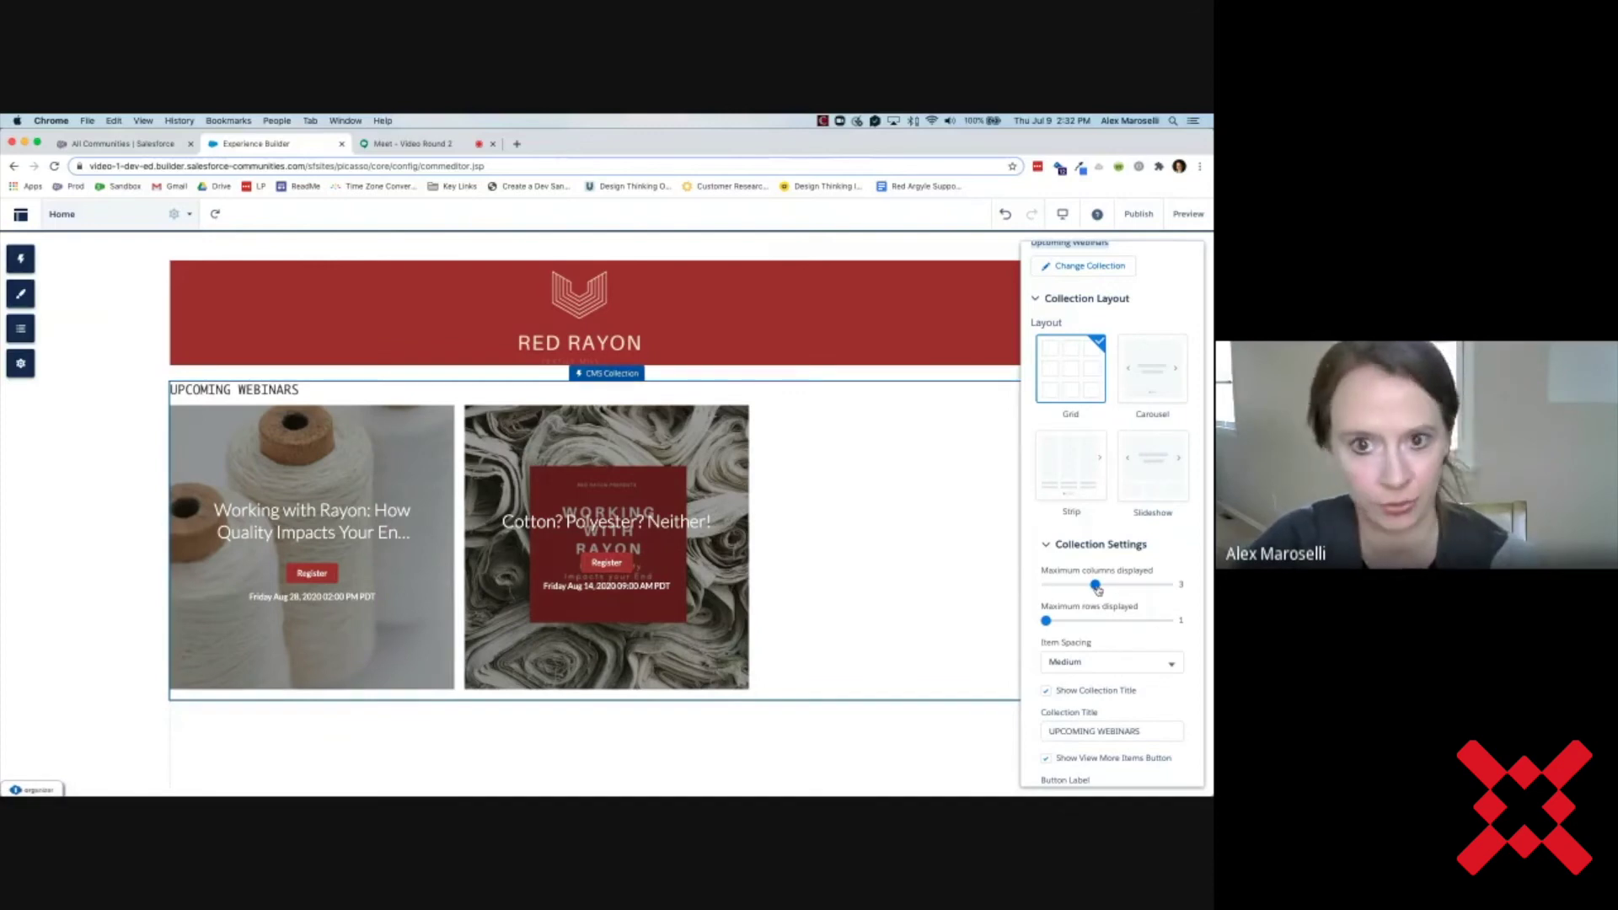
{"action": "left_click_drag", "start_coordinate": [1095, 585], "coordinate": [1071, 584]}
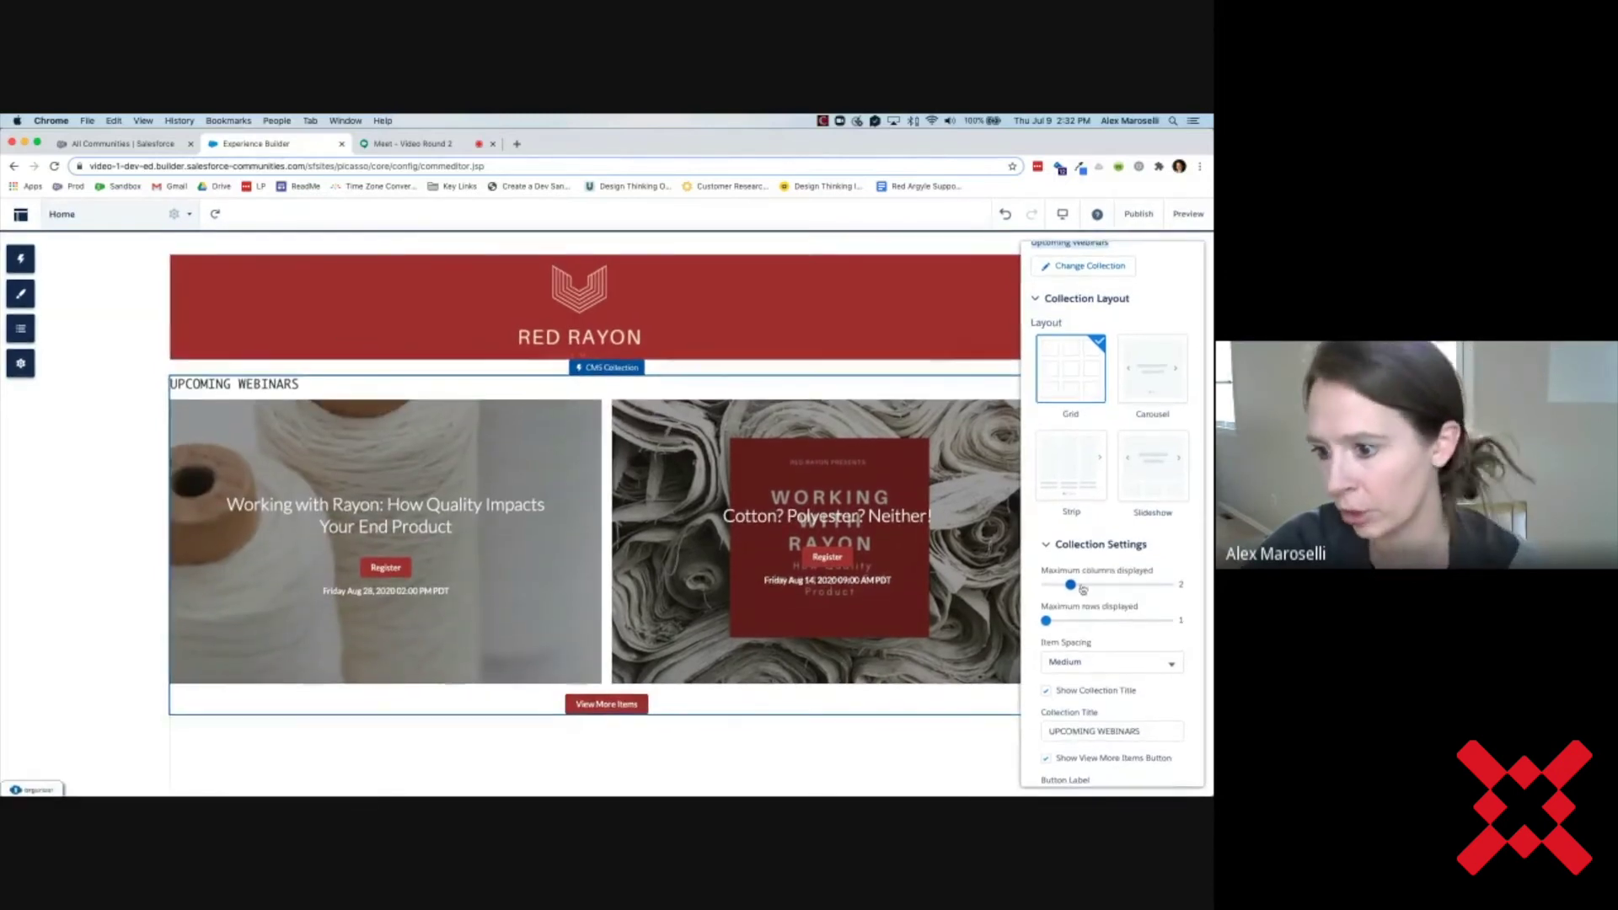
- Change the collection title to "HI PLEASE ATTEND", and toggle the title's display off and on
{"action": "scroll", "coordinate": [1064, 625], "scroll_direction": "down", "scroll_amount": 2}
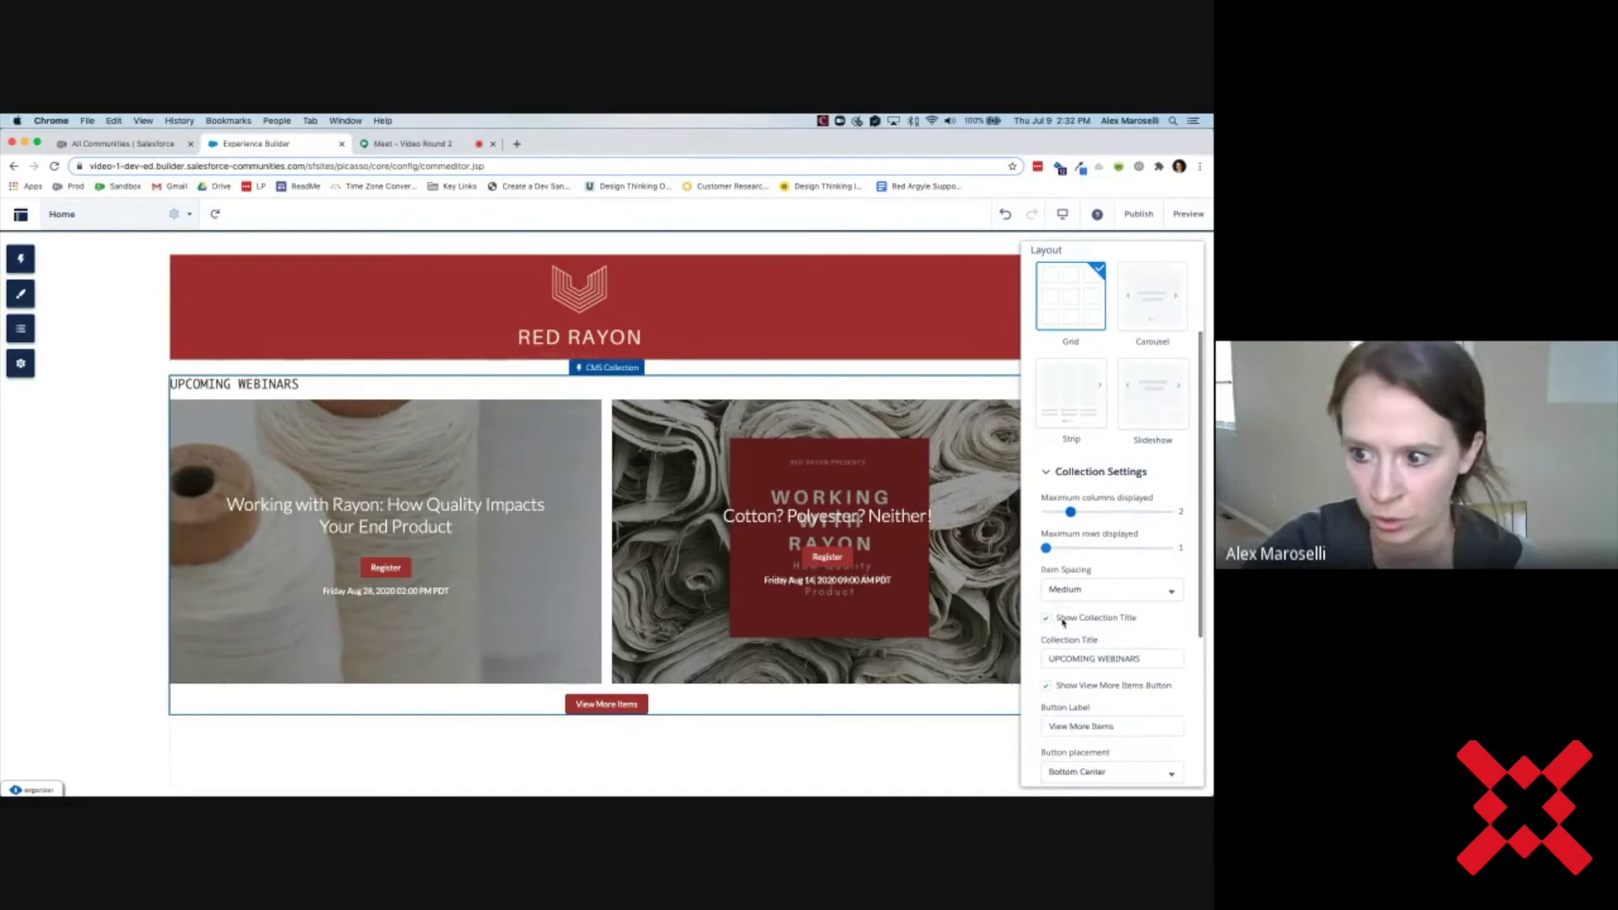
{"action": "scroll", "coordinate": [1046, 570], "scroll_direction": "down", "scroll_amount": 4}
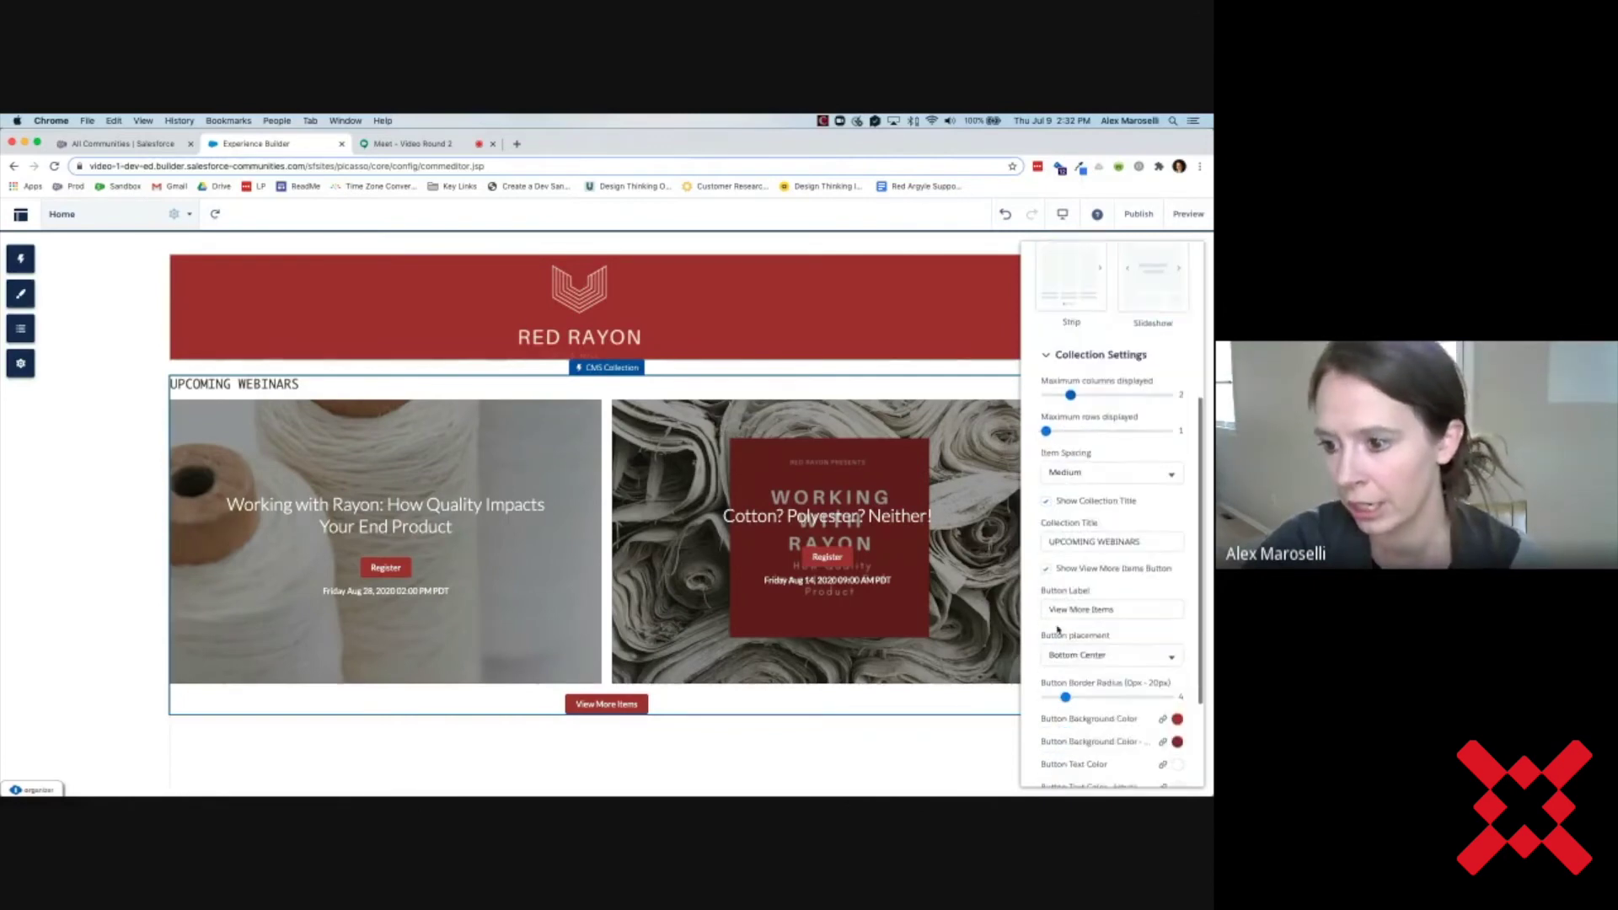
{"action": "left_click", "coordinate": [1136, 511]}
{"action": "left_click_drag", "start_coordinate": [1136, 511], "coordinate": [1047, 509]}
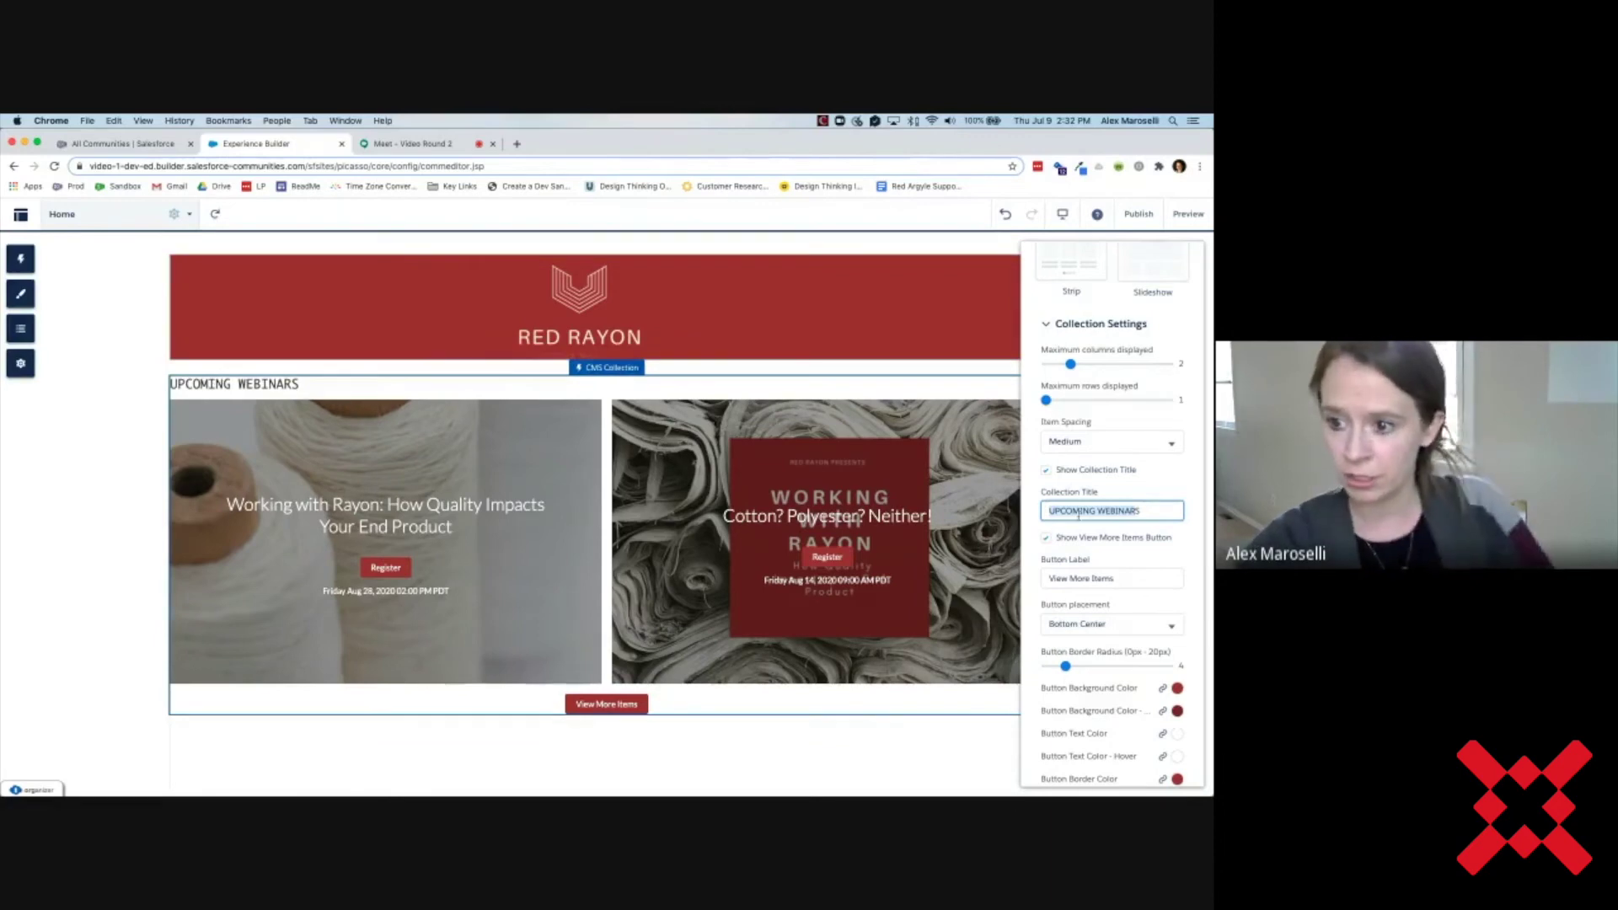
{"action": "type", "text": "Hi PLEASE ATTEND"}
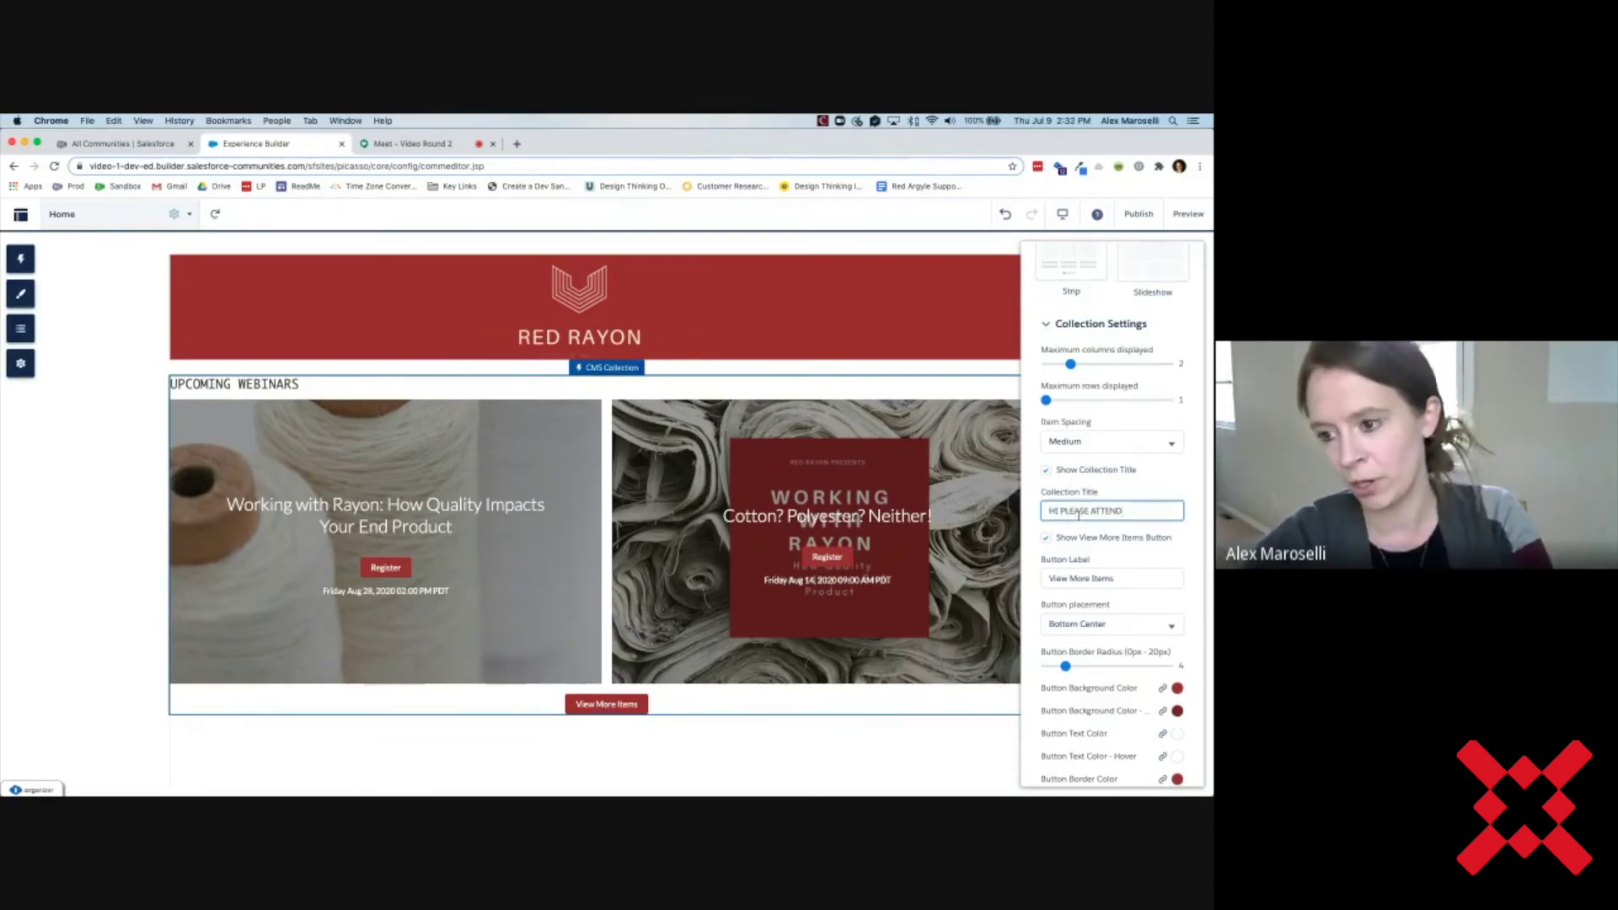
{"action": "left_click", "coordinate": [1092, 472]}
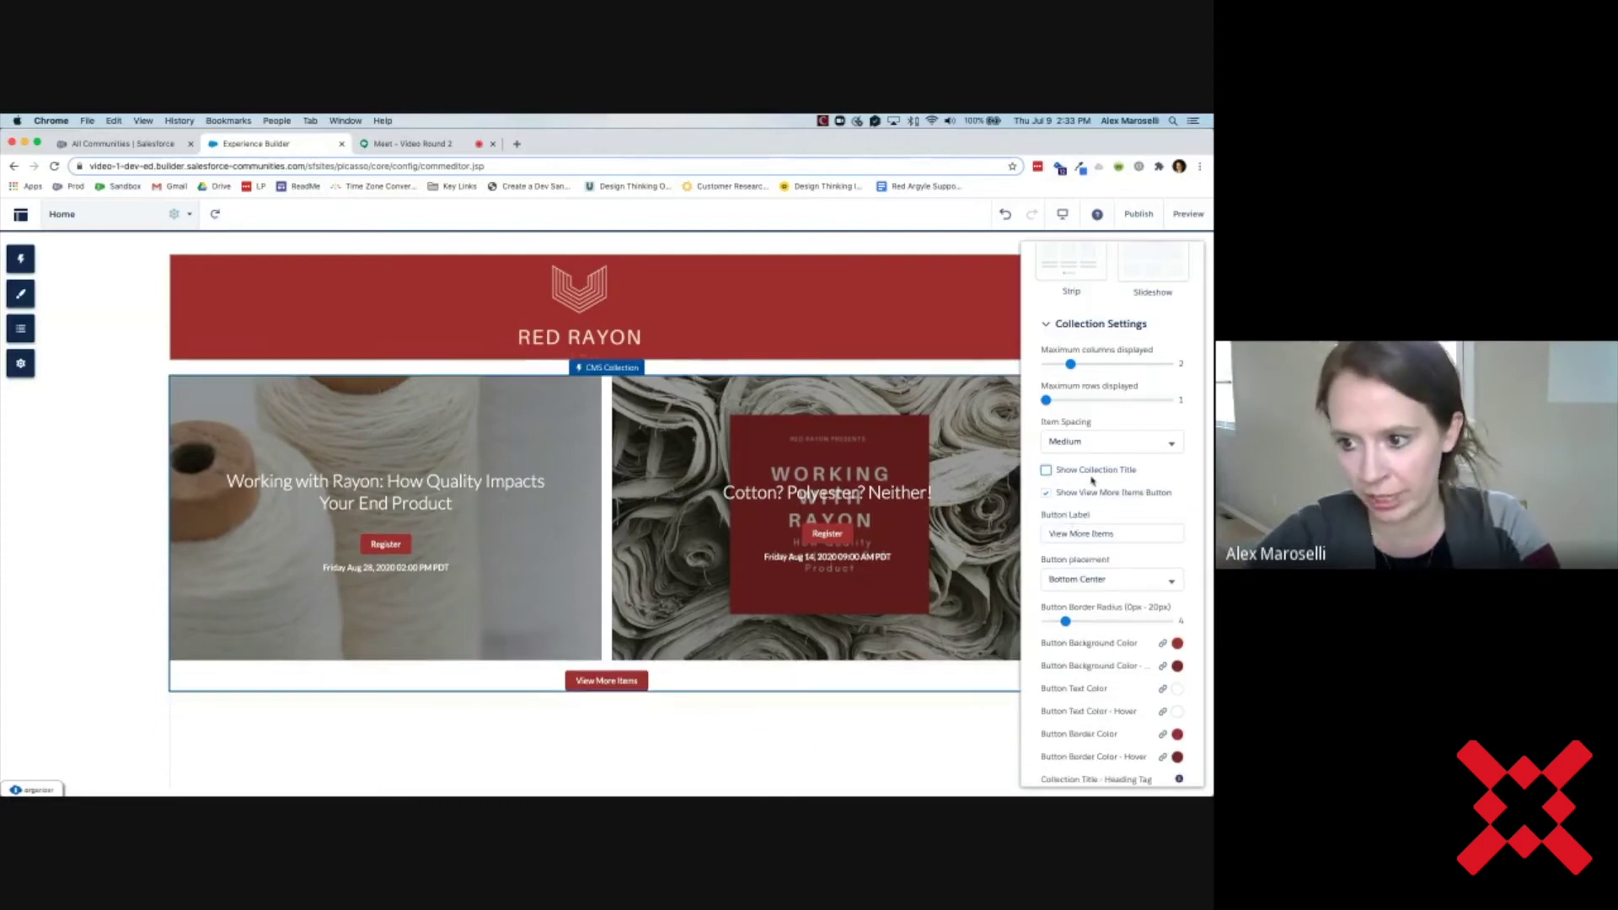
{"action": "left_click", "coordinate": [1092, 472]}
- Restore the collection title to "UPCOMING WEBINARS"
{"action": "left_click", "coordinate": [1093, 510]}
{"action": "double_click", "coordinate": [1093, 510]}
{"action": "key", "text": "super+a"}
{"action": "type", "text": "W"}
{"action": "type", "text": "P"}
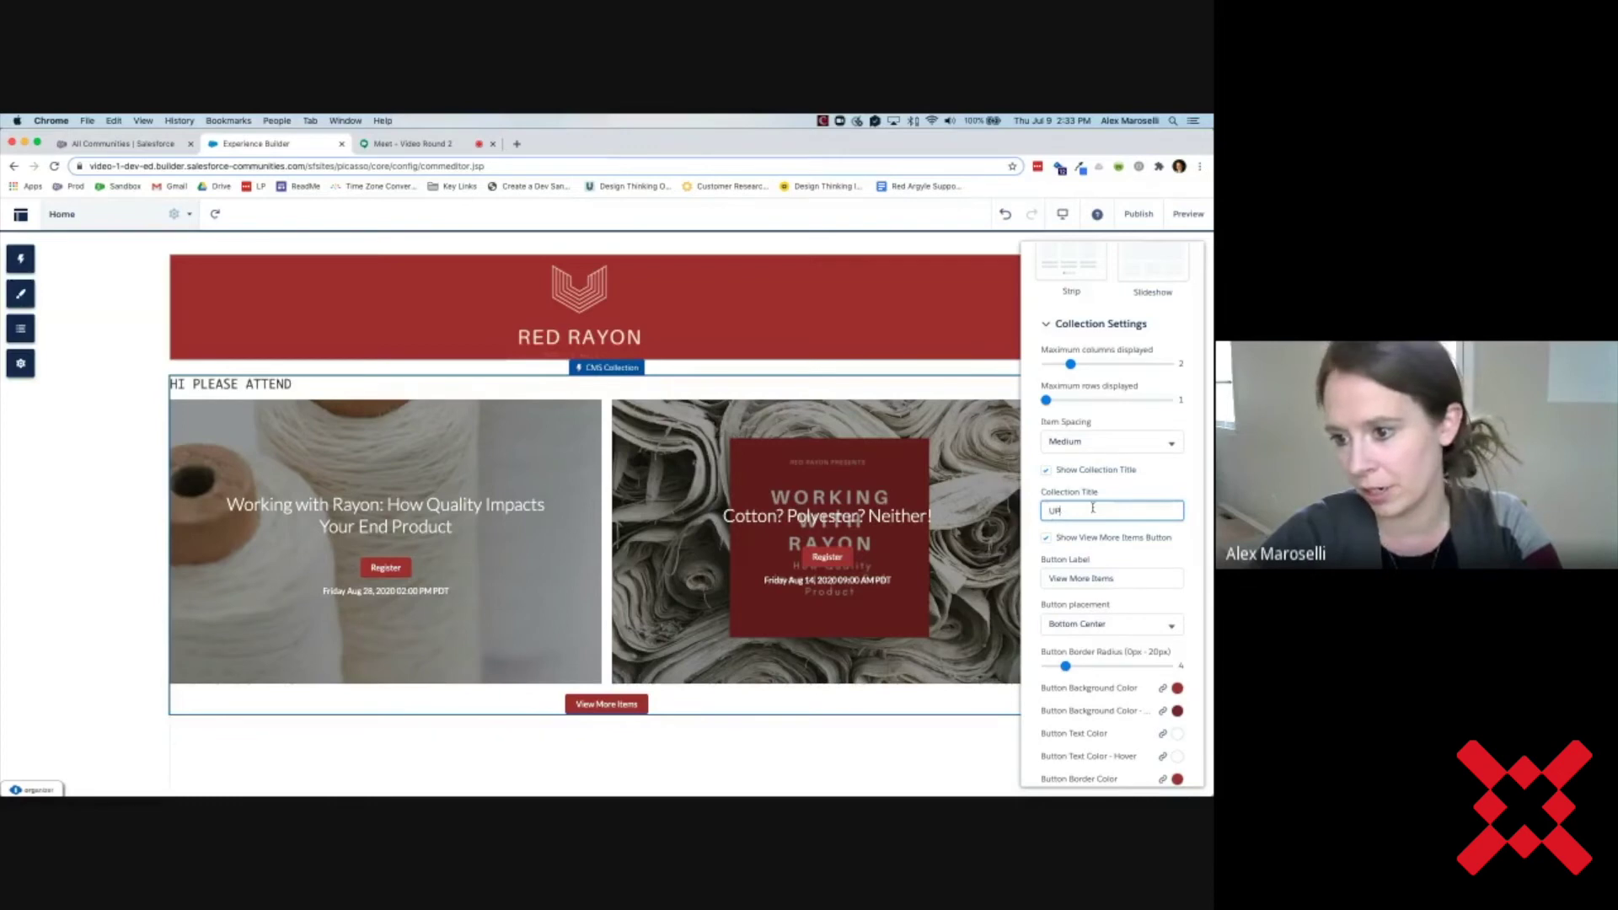
{"action": "type", "text": "COMING WEBINARS"}
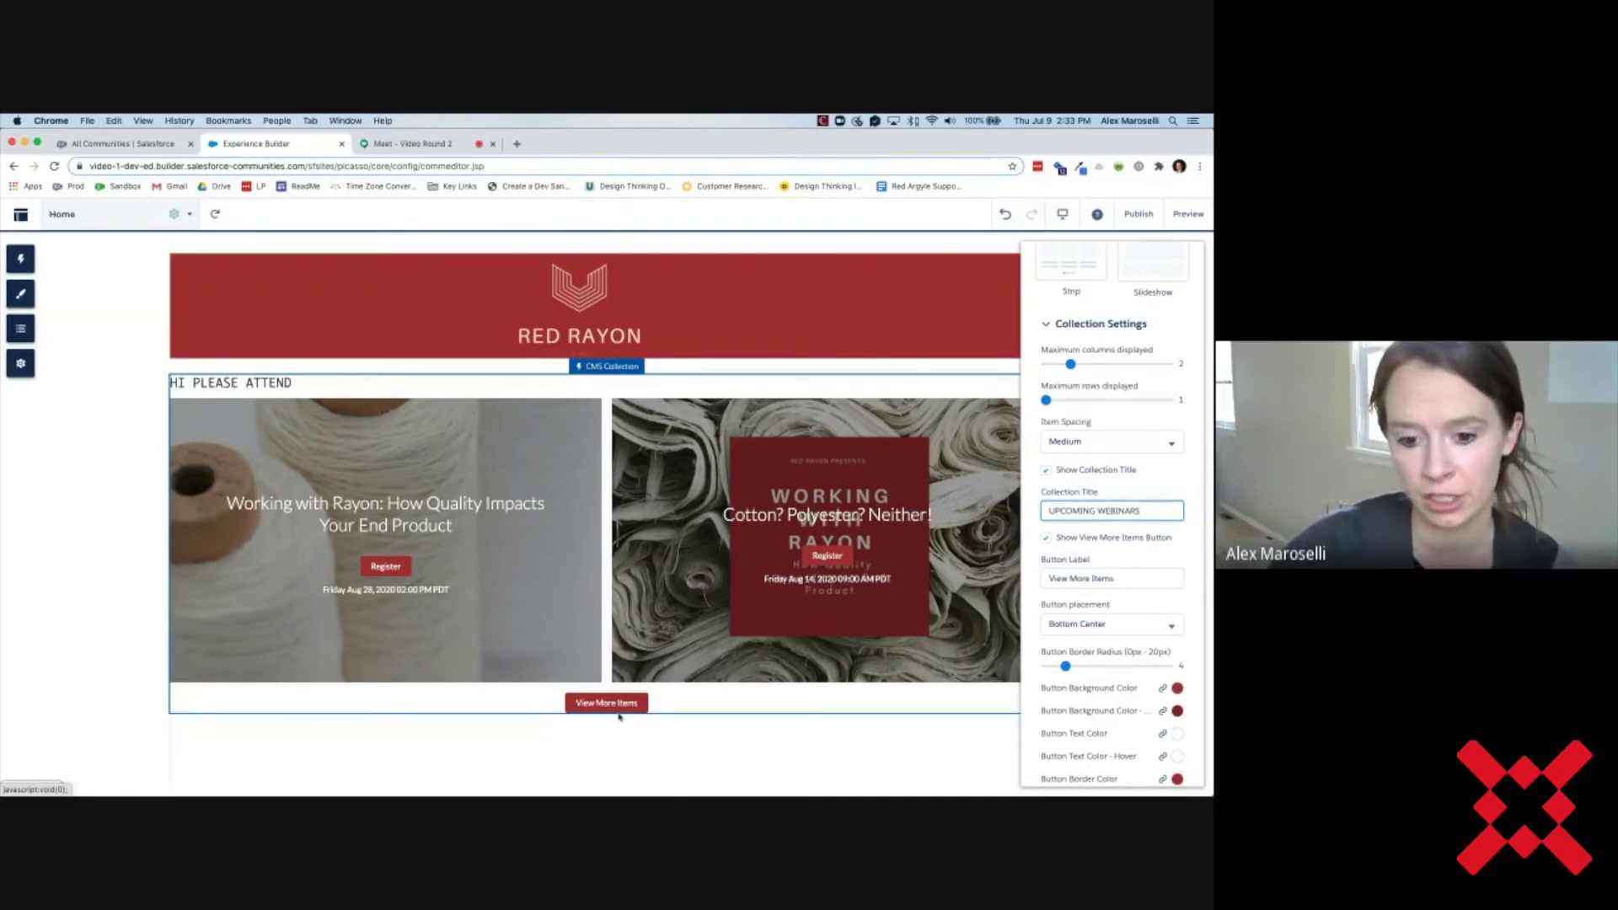
- Hide the View More Items button of the Upcoming Webinars collection
{"action": "left_click", "coordinate": [1047, 544]}
{"action": "scroll", "coordinate": [1047, 544], "scroll_direction": "down", "scroll_amount": 1}
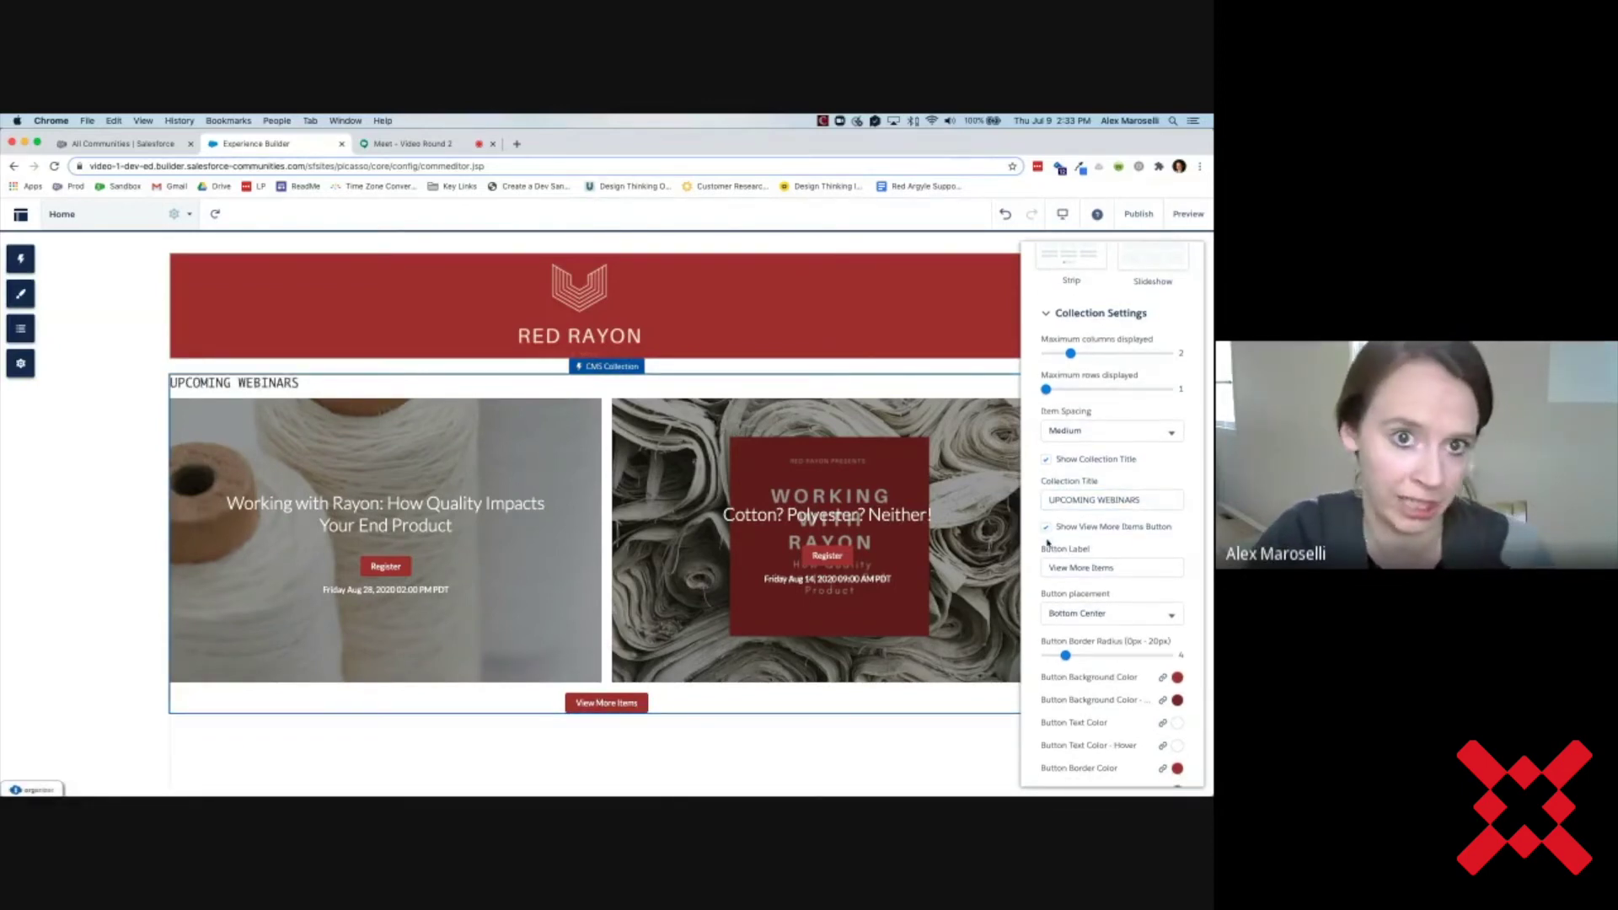
{"action": "scroll", "coordinate": [1048, 539], "scroll_direction": "down", "scroll_amount": 1}
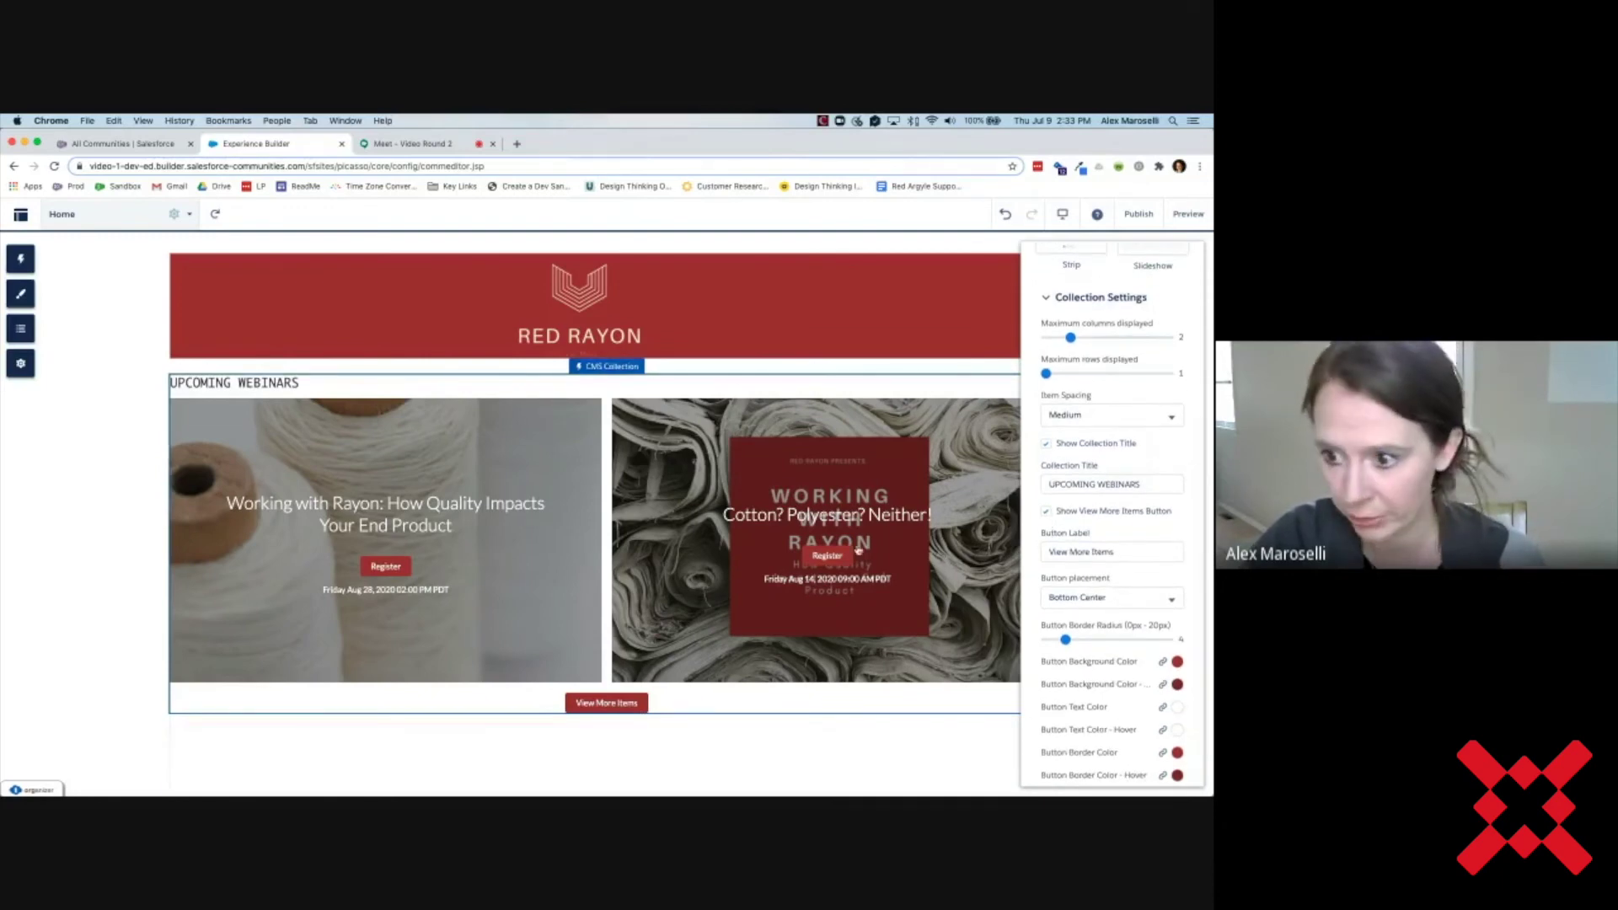
{"action": "left_click", "coordinate": [1048, 509]}
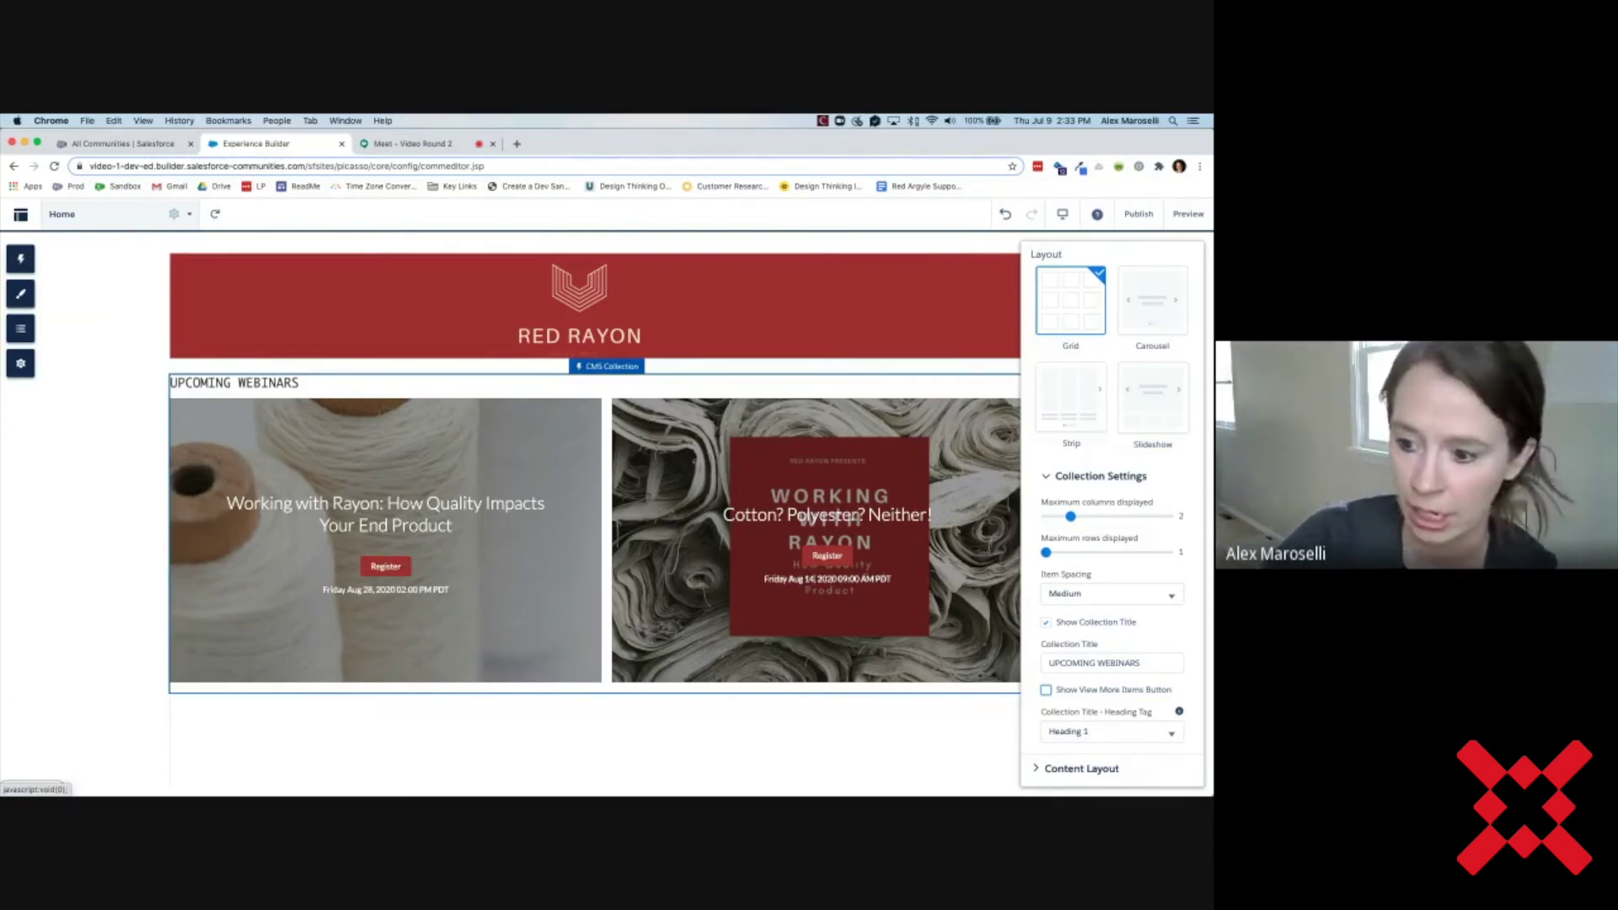
- Try the Tile content layout for the webinar items and switch back to Banner
{"action": "left_click", "coordinate": [1045, 772]}
{"action": "scroll", "coordinate": [1070, 625], "scroll_direction": "down", "scroll_amount": 5}
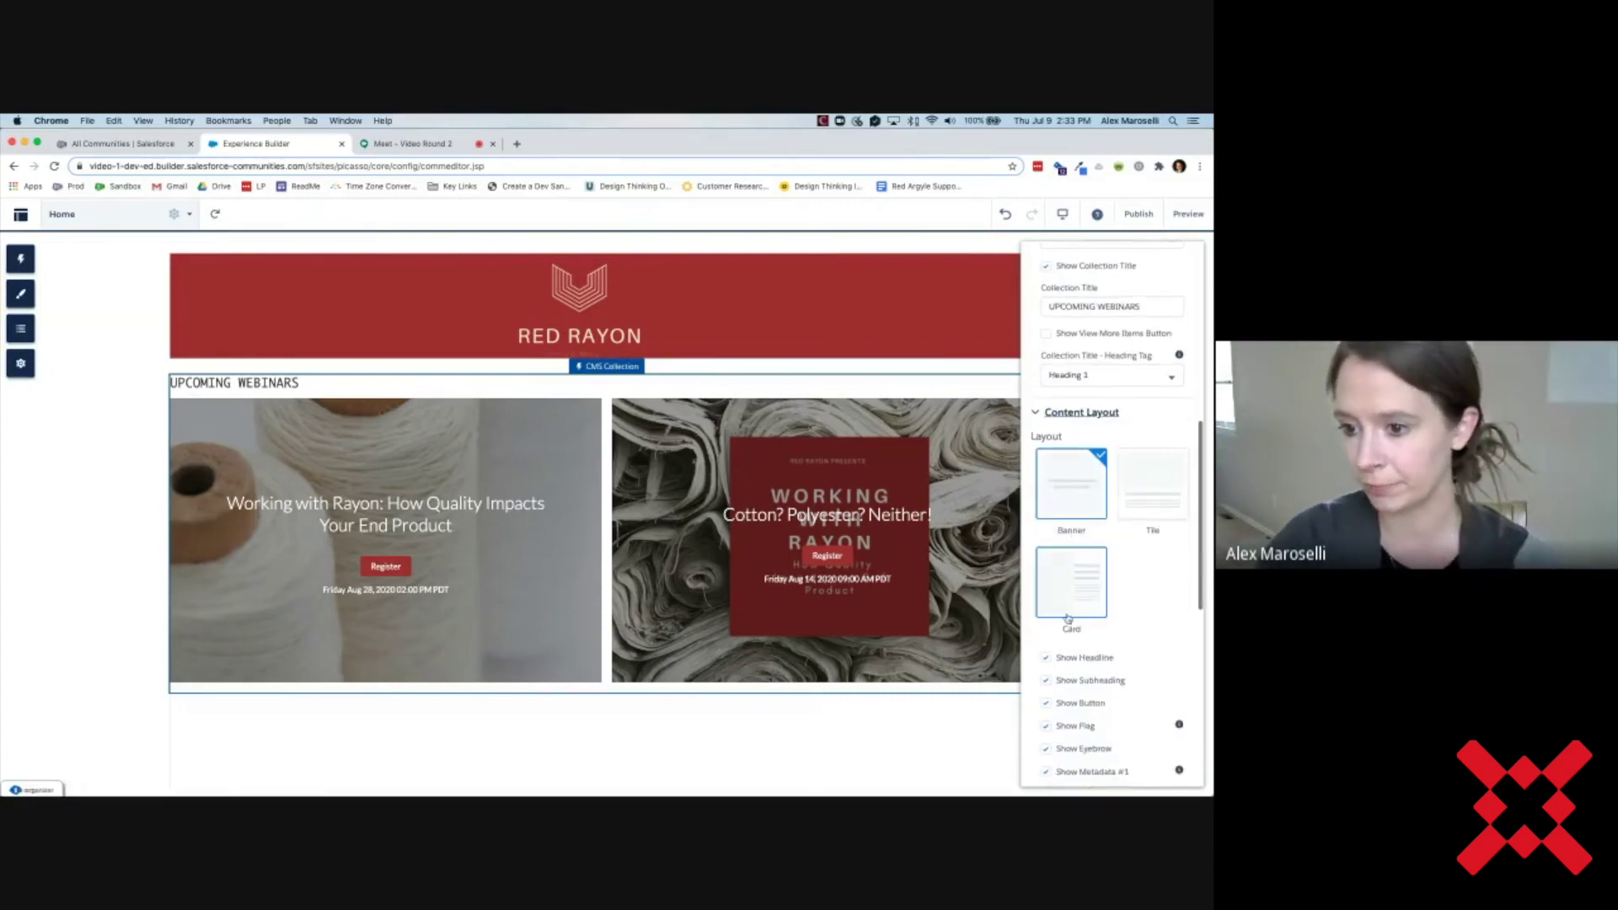
{"action": "scroll", "coordinate": [1137, 447], "scroll_direction": "down", "scroll_amount": 2}
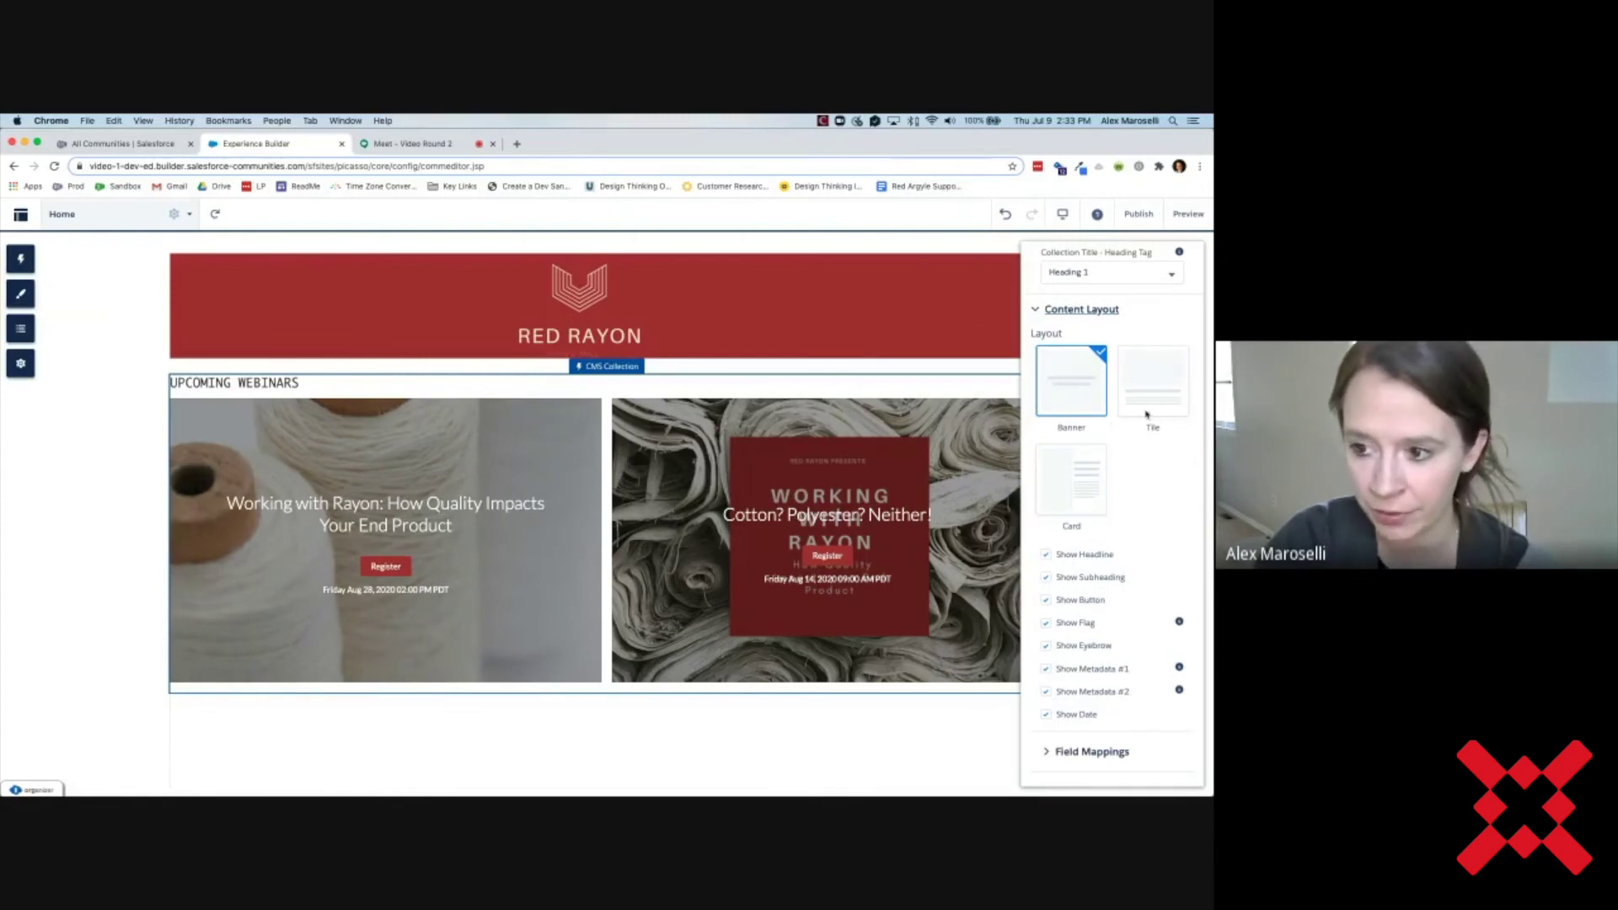
{"action": "left_click", "coordinate": [1153, 384]}
{"action": "scroll", "coordinate": [1172, 383], "scroll_direction": "up", "scroll_amount": 5}
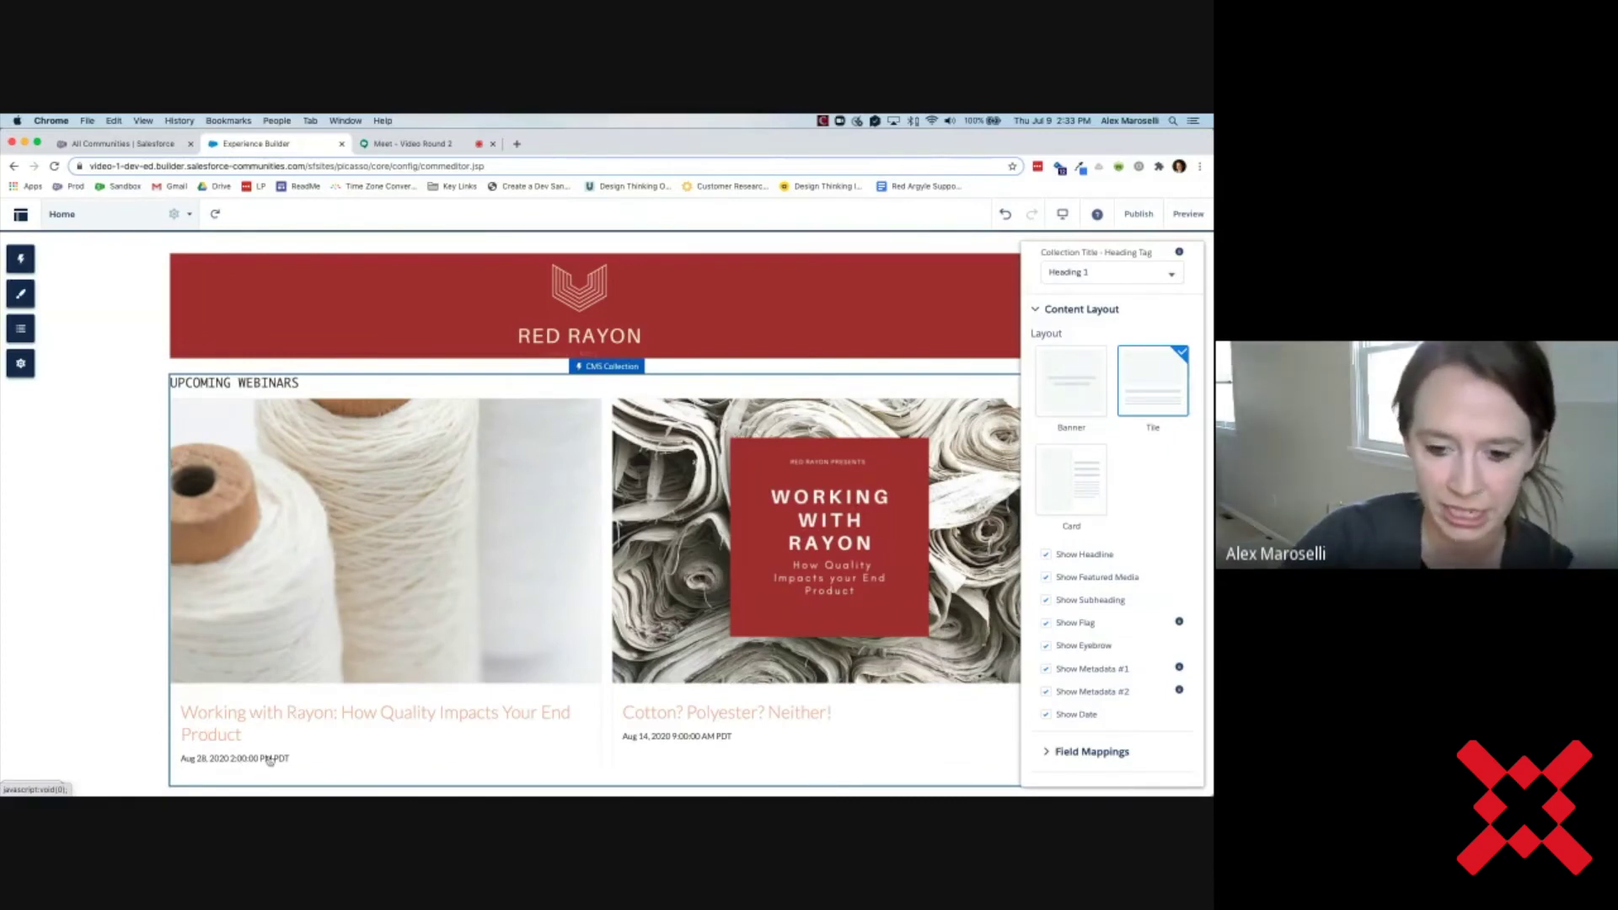
{"action": "scroll", "coordinate": [270, 761], "scroll_direction": "down", "scroll_amount": 2}
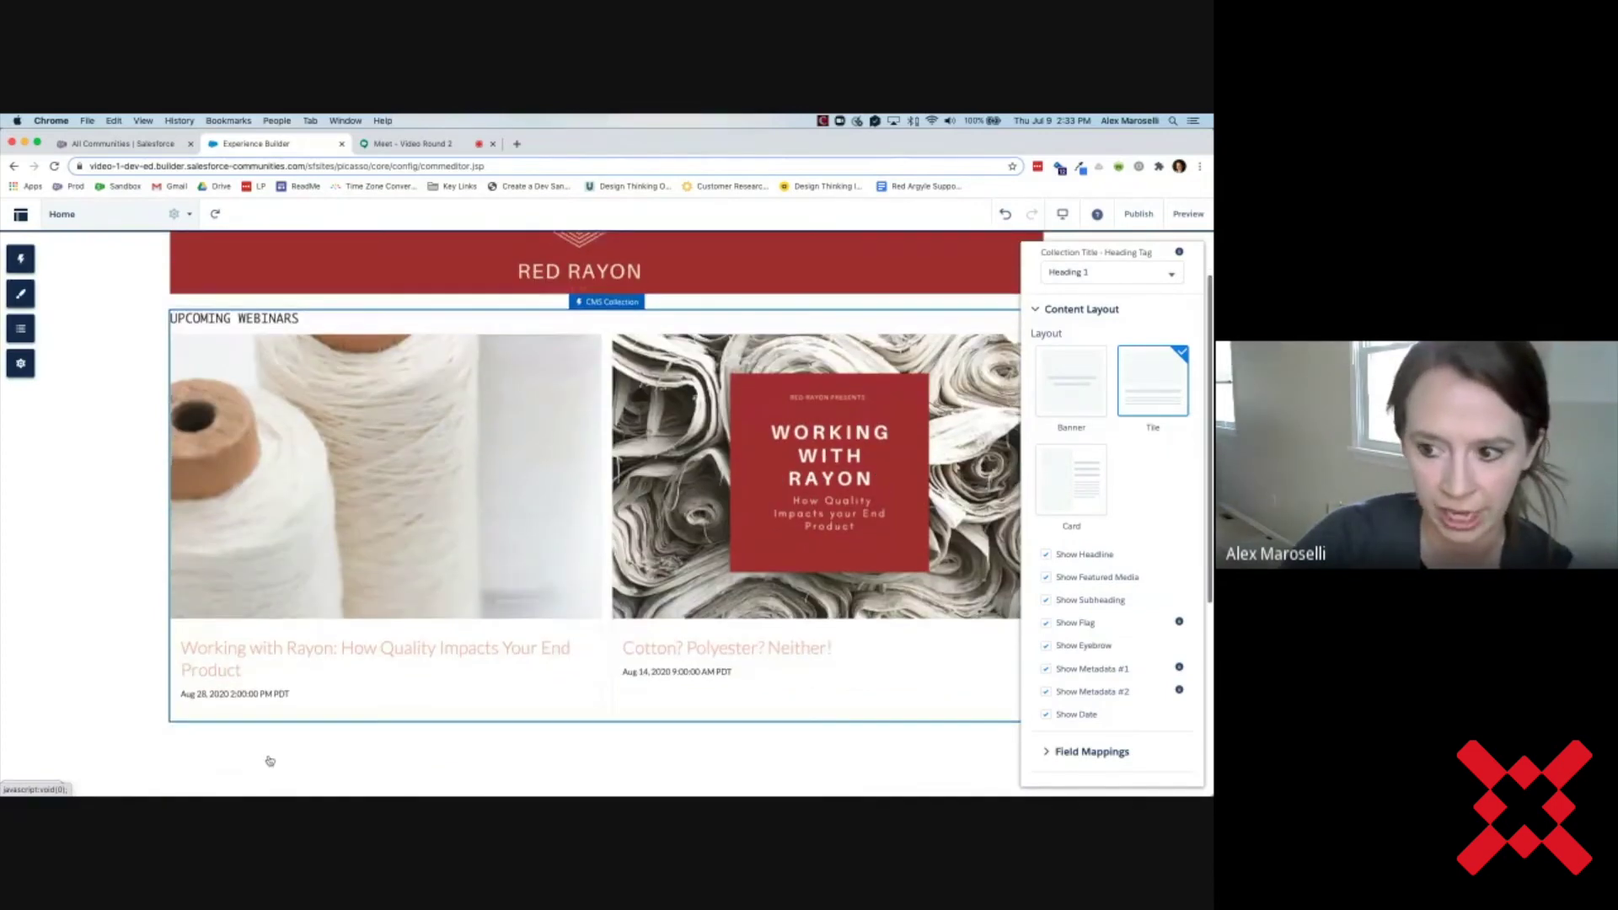
{"action": "left_click", "coordinate": [1075, 379]}
- Review the Banner layout's element display options, and turn the webinar items' date off and on again
{"action": "scroll", "coordinate": [1111, 574], "scroll_direction": "down", "scroll_amount": 5}
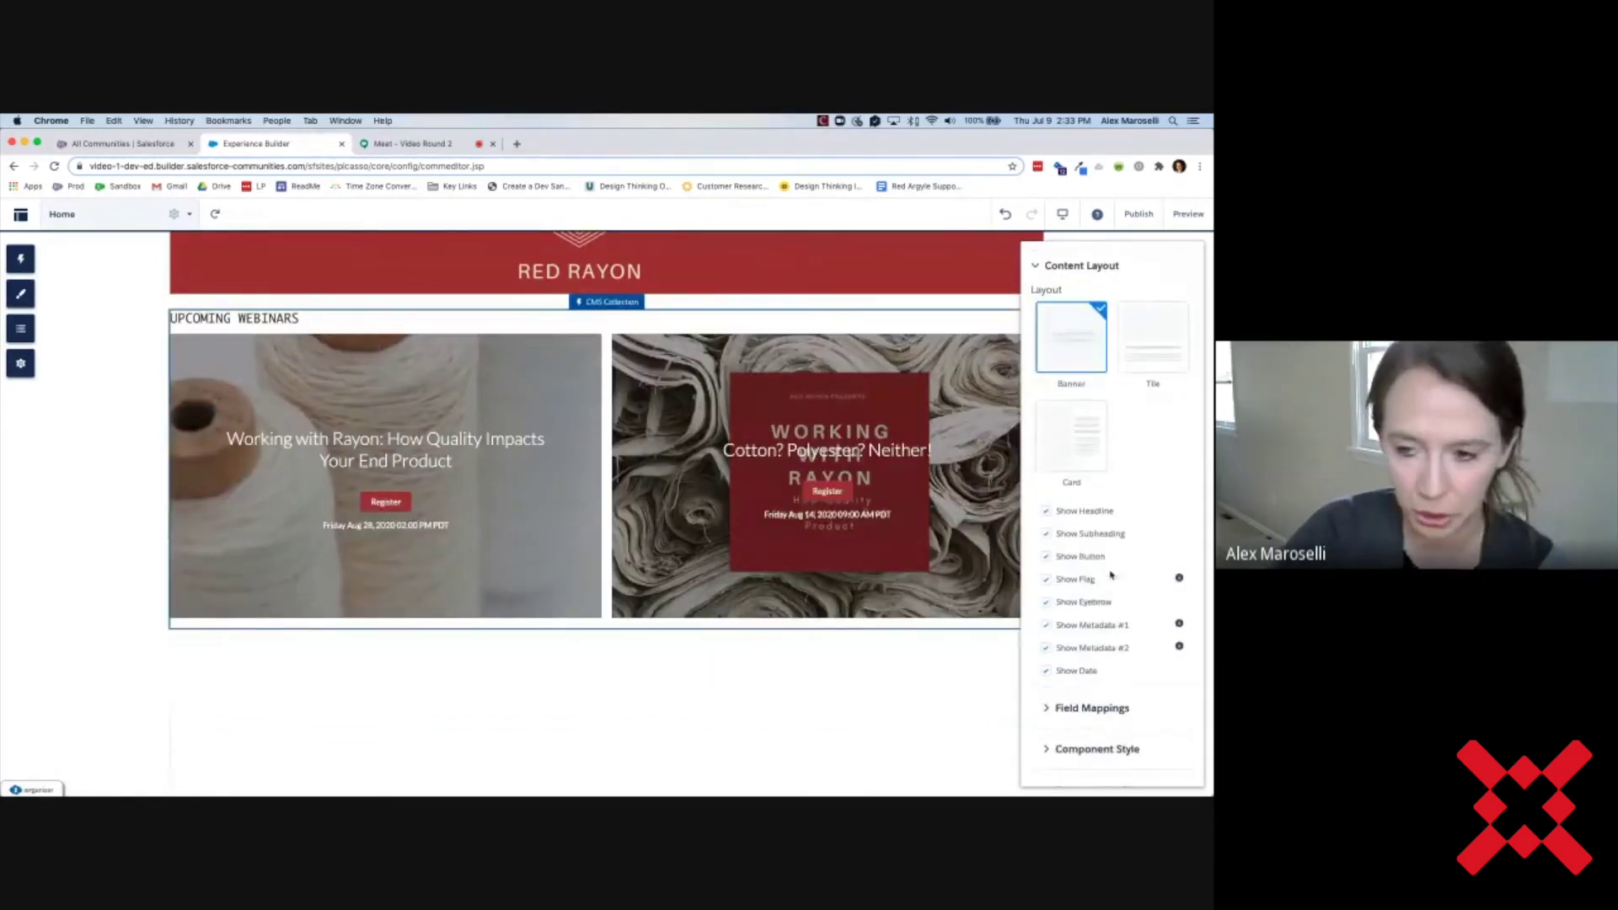
{"action": "scroll", "coordinate": [1109, 574], "scroll_direction": "down", "scroll_amount": 2}
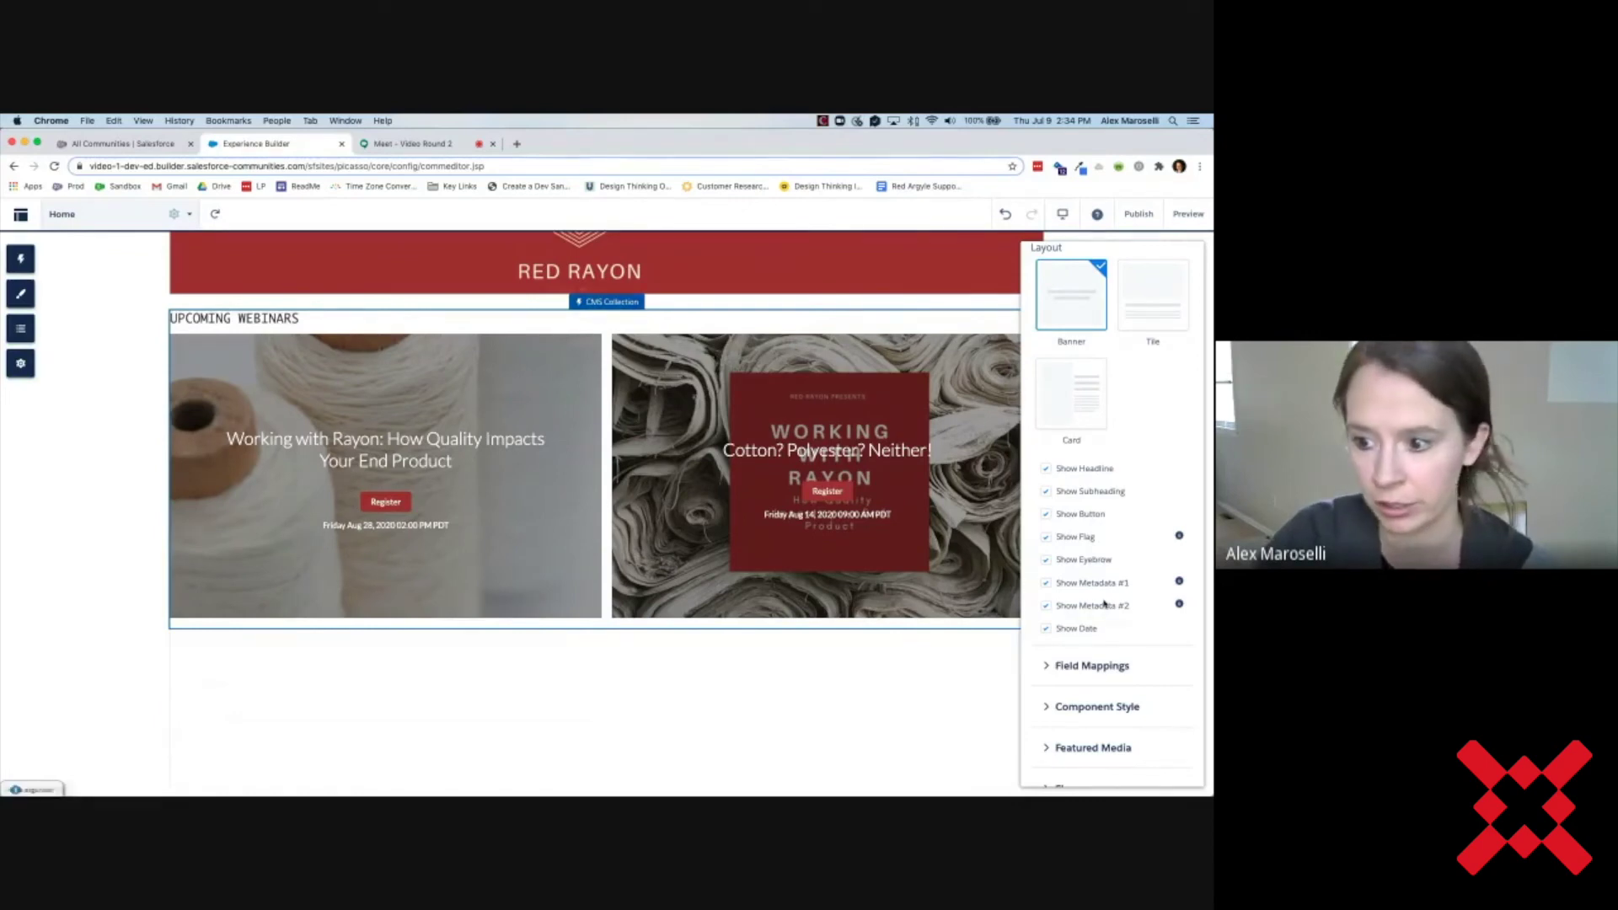
{"action": "scroll", "coordinate": [1111, 594], "scroll_direction": "down", "scroll_amount": 1}
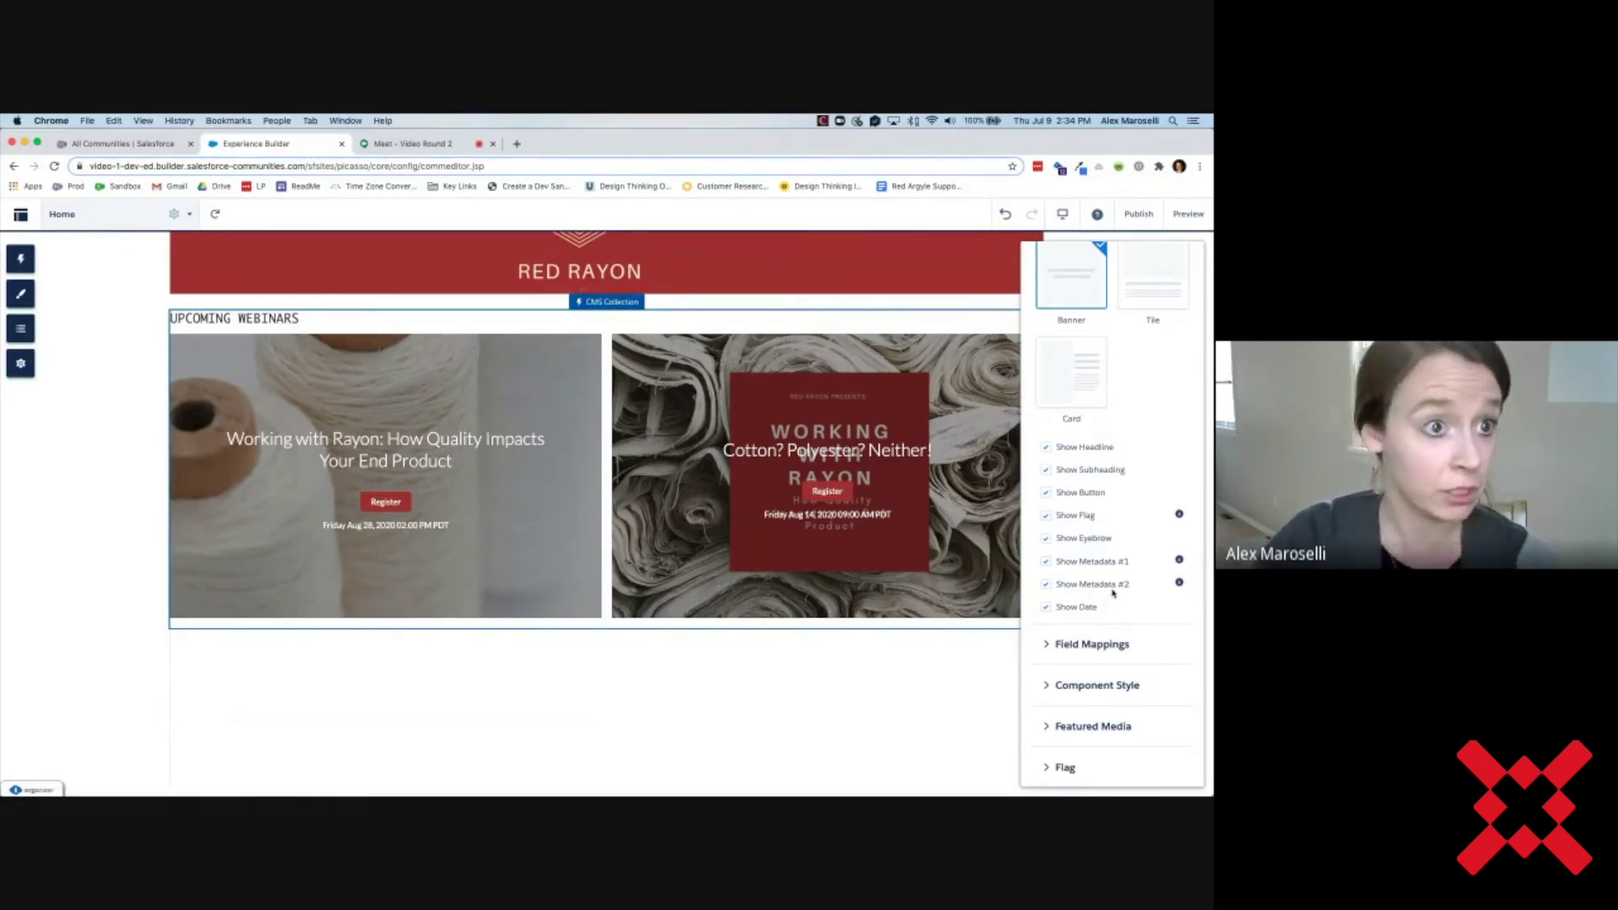
{"action": "left_click_drag", "start_coordinate": [1058, 566], "coordinate": [1121, 570]}
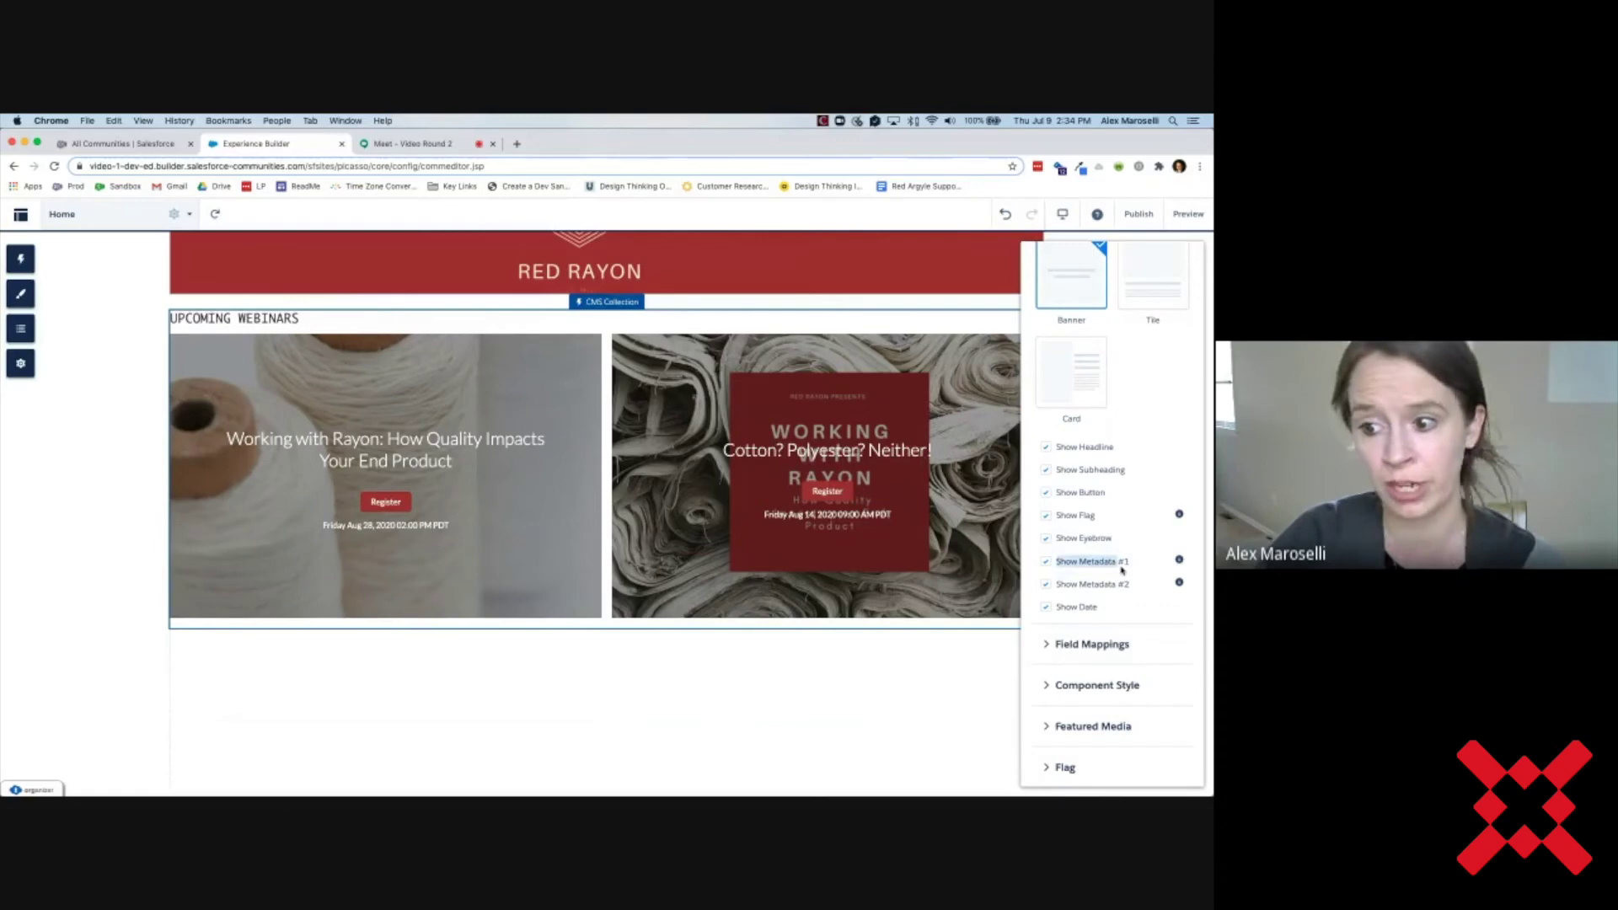
{"action": "left_click_drag", "start_coordinate": [1058, 497], "coordinate": [1112, 495]}
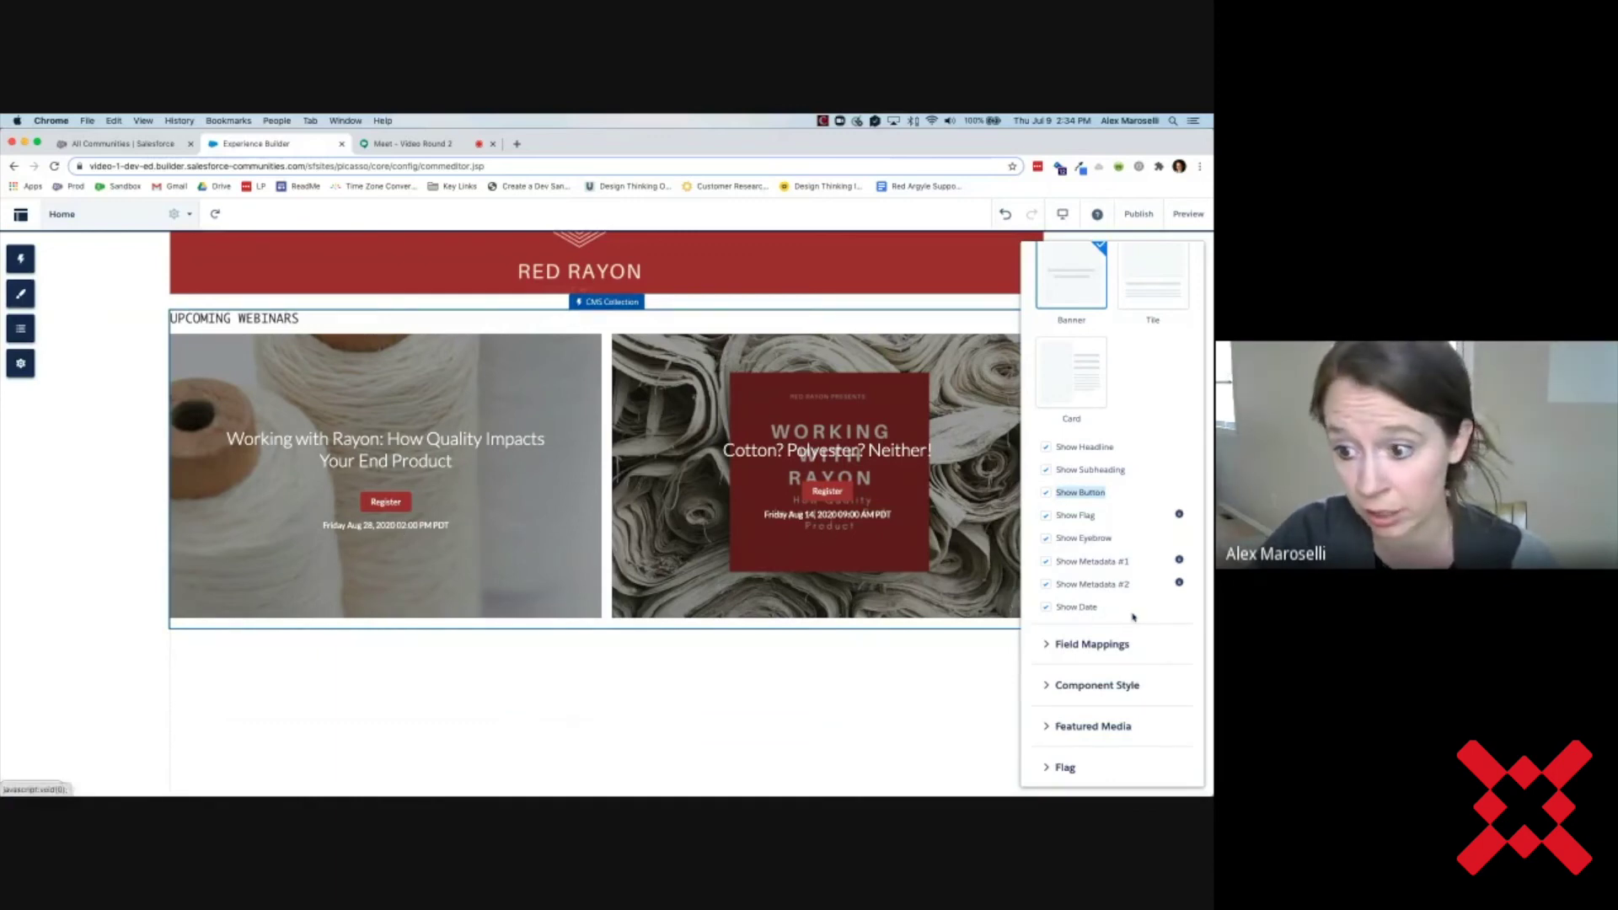
{"action": "left_click", "coordinate": [1083, 609]}
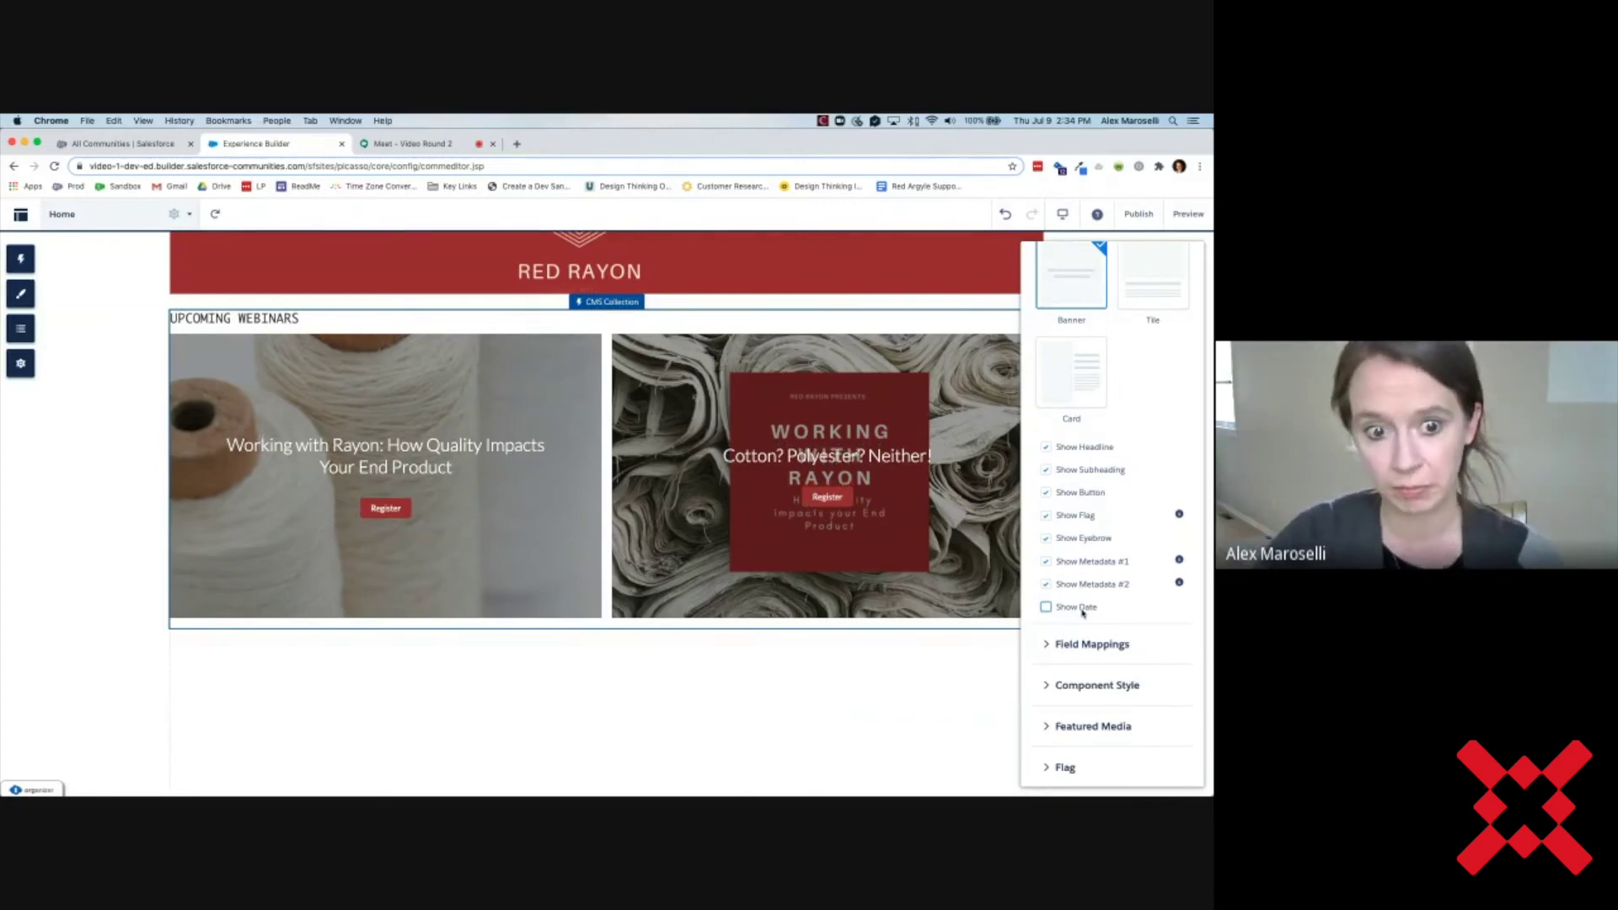
{"action": "left_click", "coordinate": [1083, 613]}
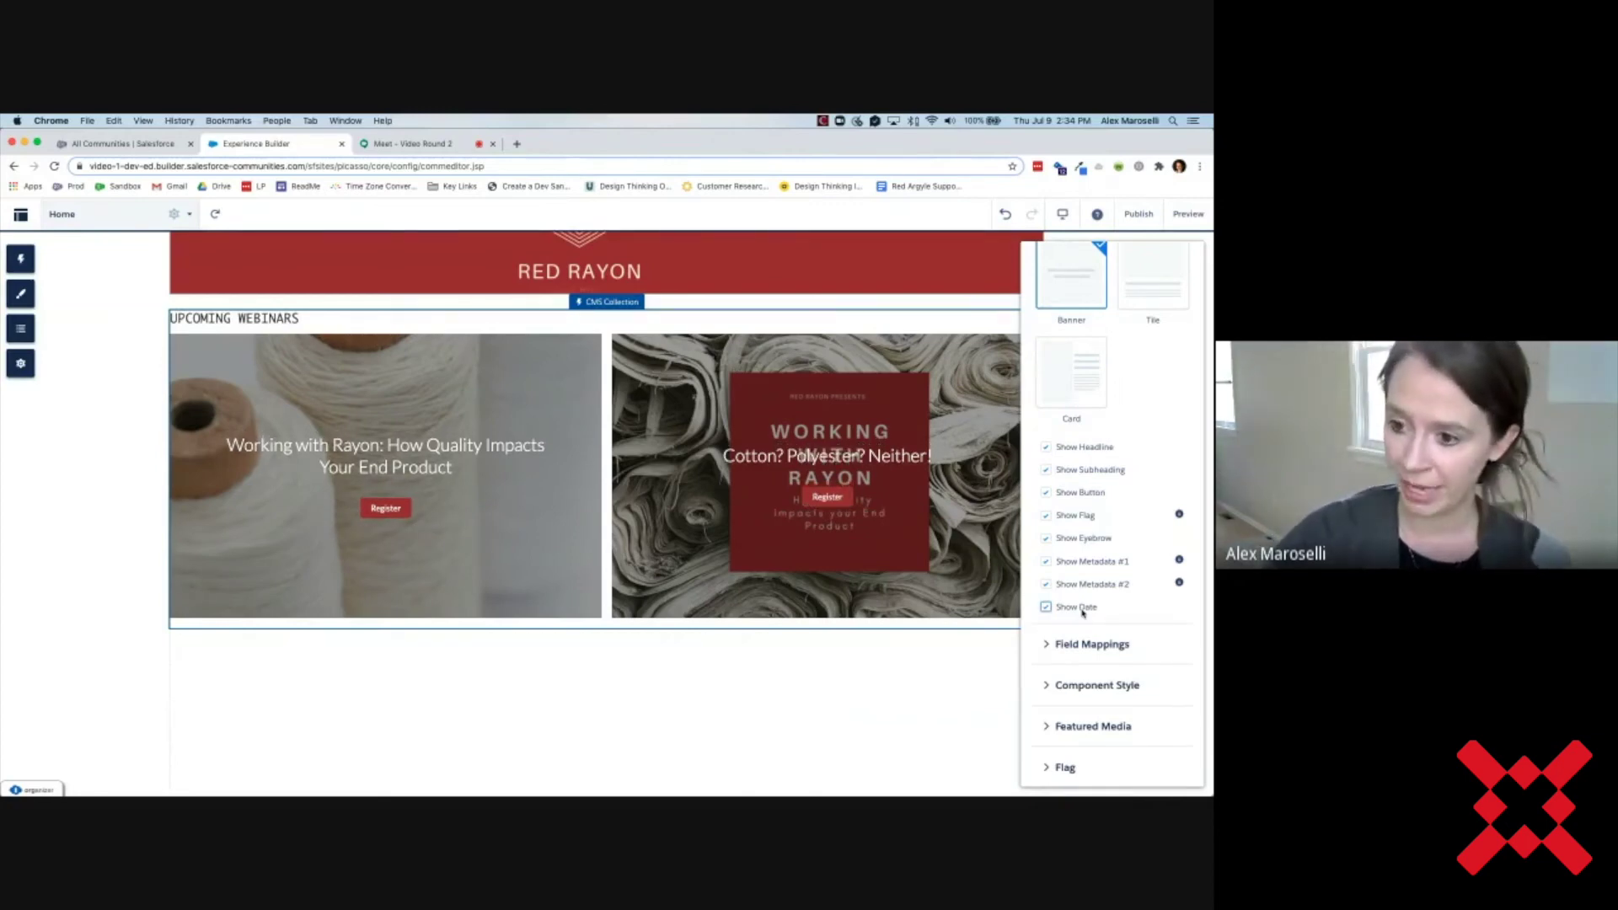
{"action": "scroll", "coordinate": [1112, 548], "scroll_direction": "down", "scroll_amount": 1}
{"action": "scroll", "coordinate": [1095, 548], "scroll_direction": "down", "scroll_amount": 1}
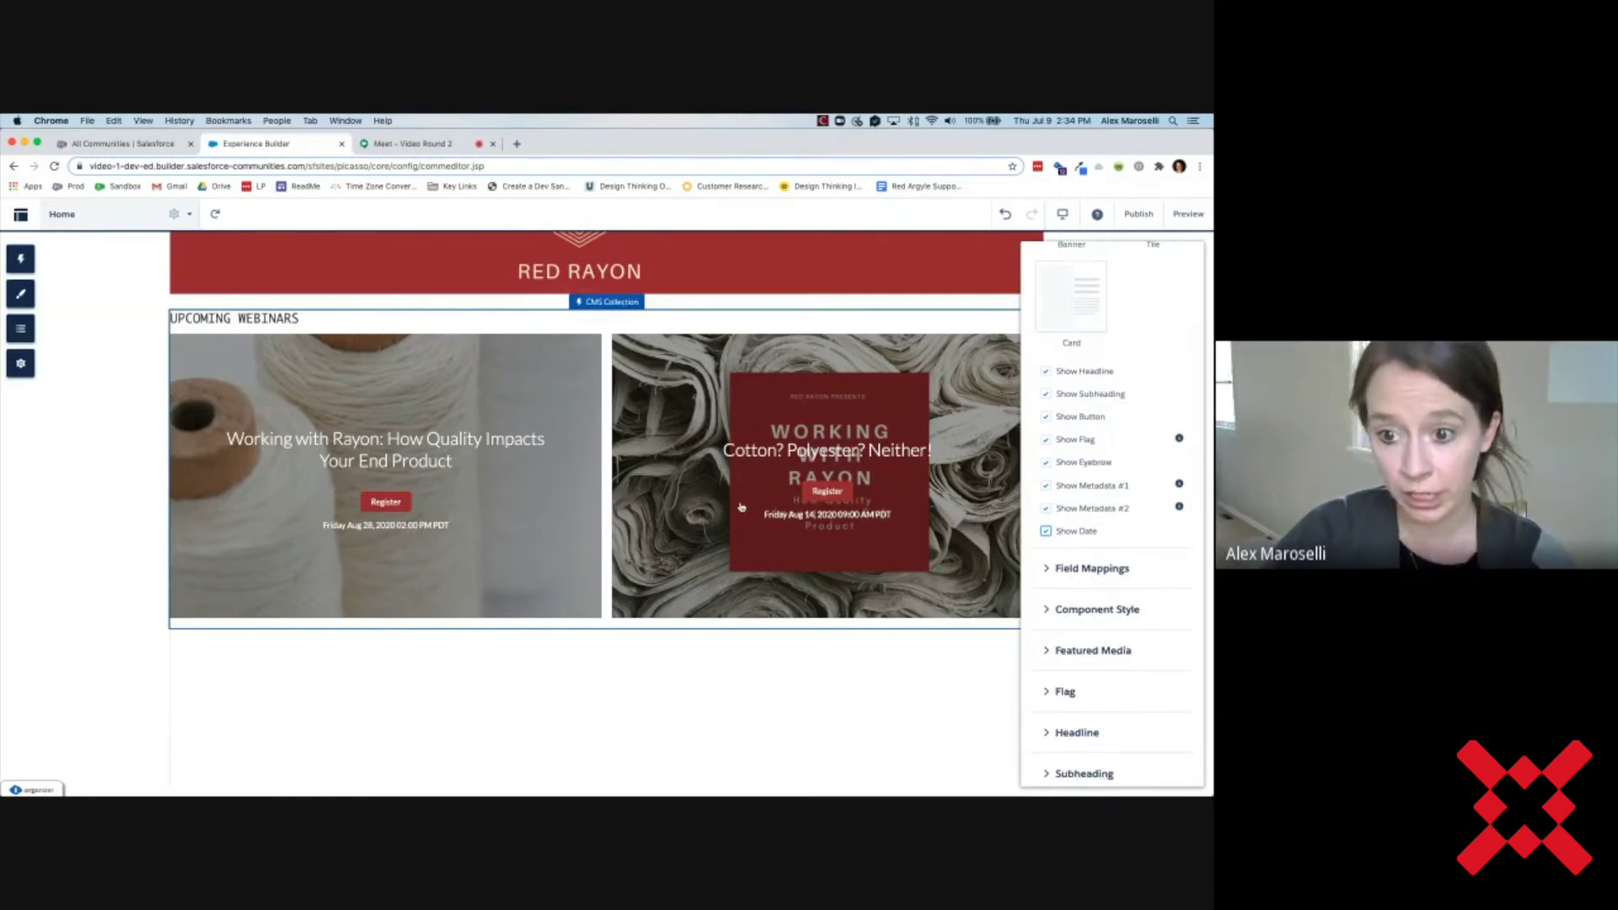
- Try mapping the webinar items' headline to the Description field, and map it back to Title
{"action": "left_click", "coordinate": [1096, 569]}
{"action": "scroll", "coordinate": [1095, 570], "scroll_direction": "down", "scroll_amount": 4}
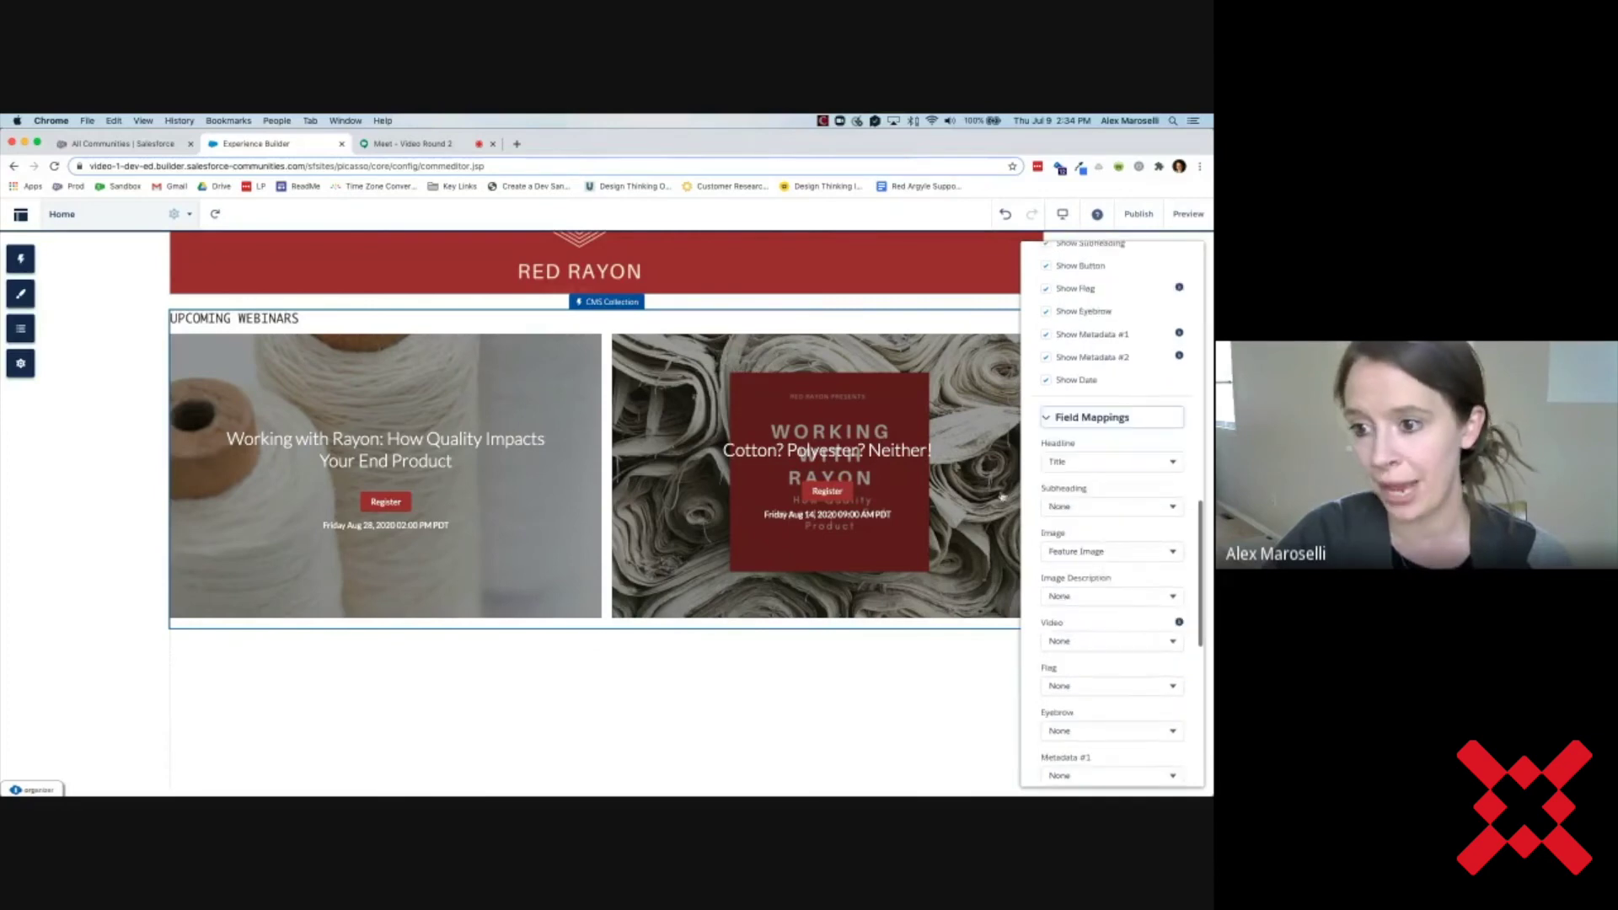
{"action": "scroll", "coordinate": [1030, 499], "scroll_direction": "down", "scroll_amount": 1}
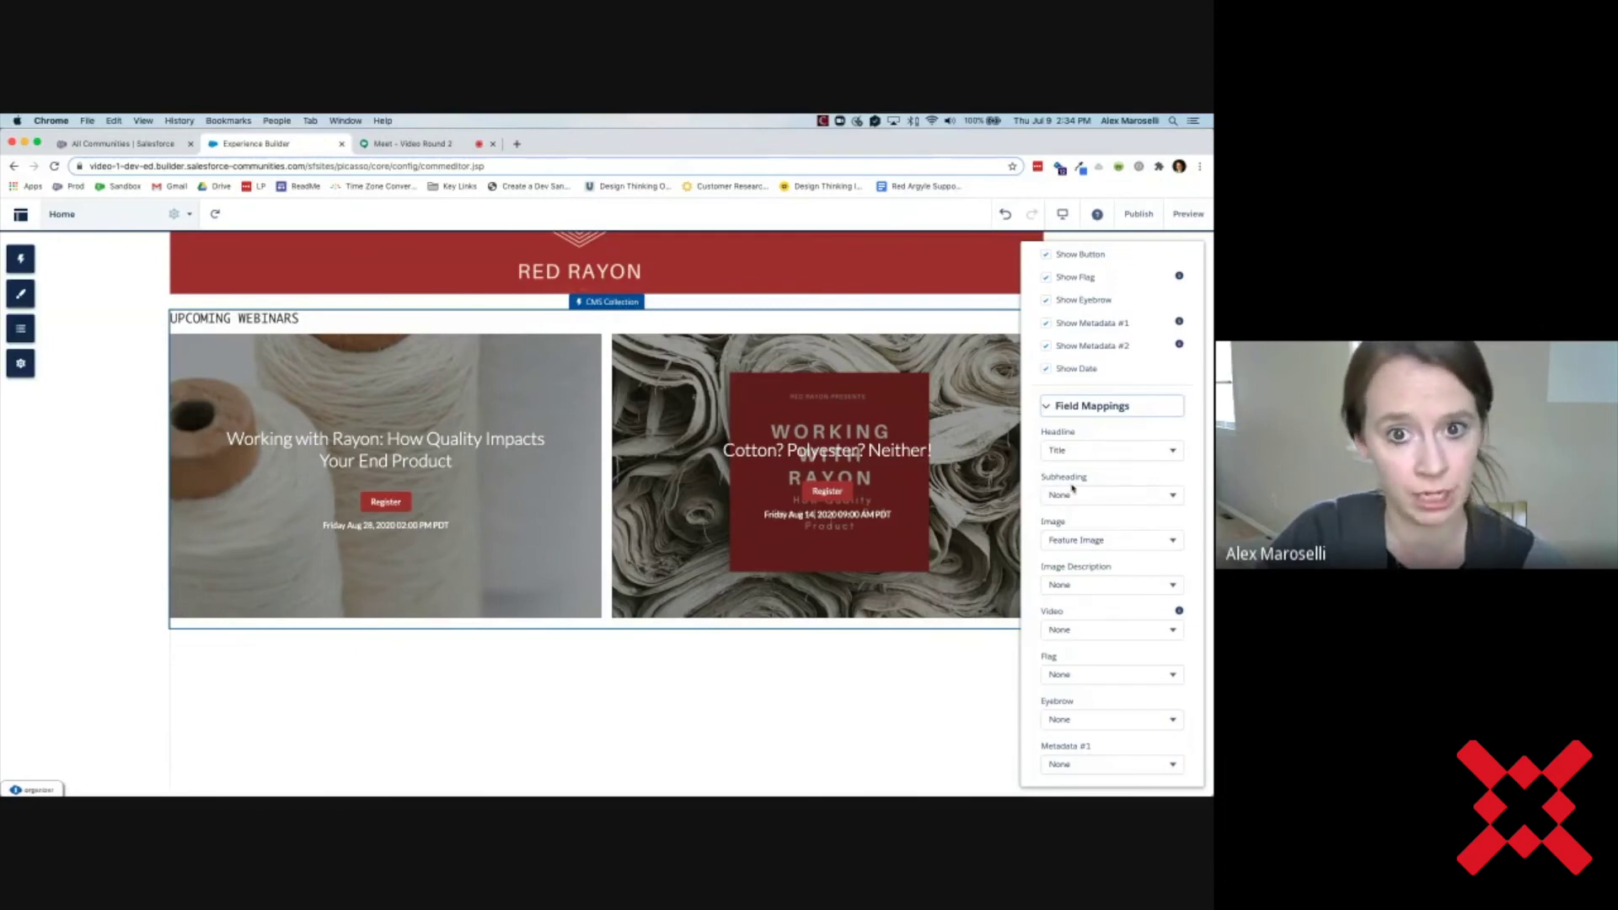
{"action": "left_click", "coordinate": [1077, 454]}
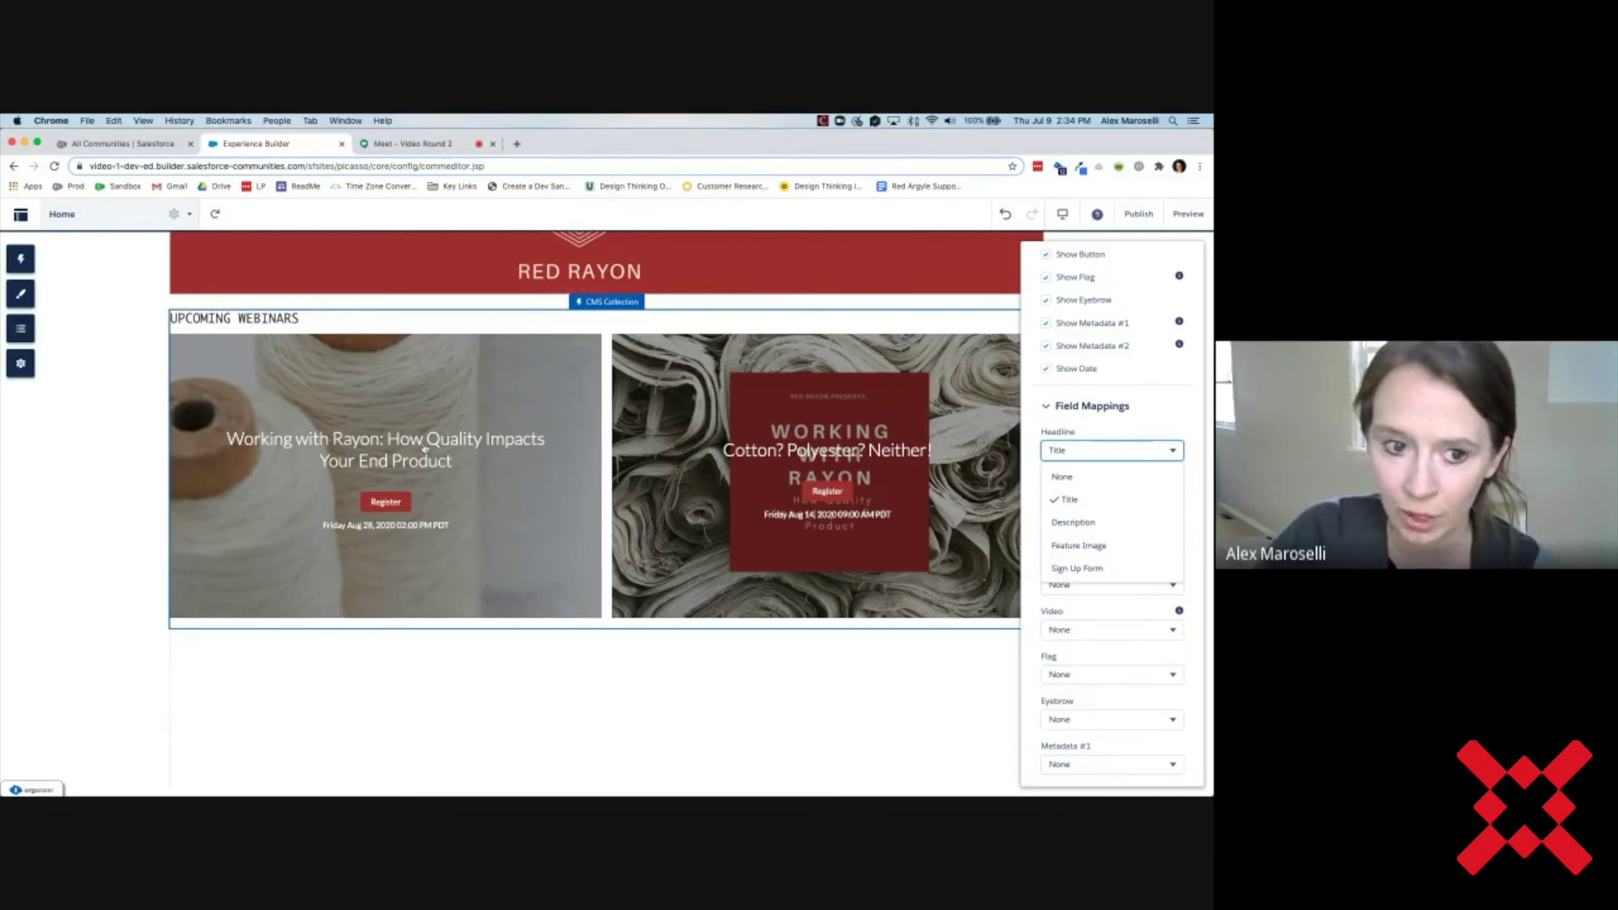
{"action": "left_click", "coordinate": [1119, 521]}
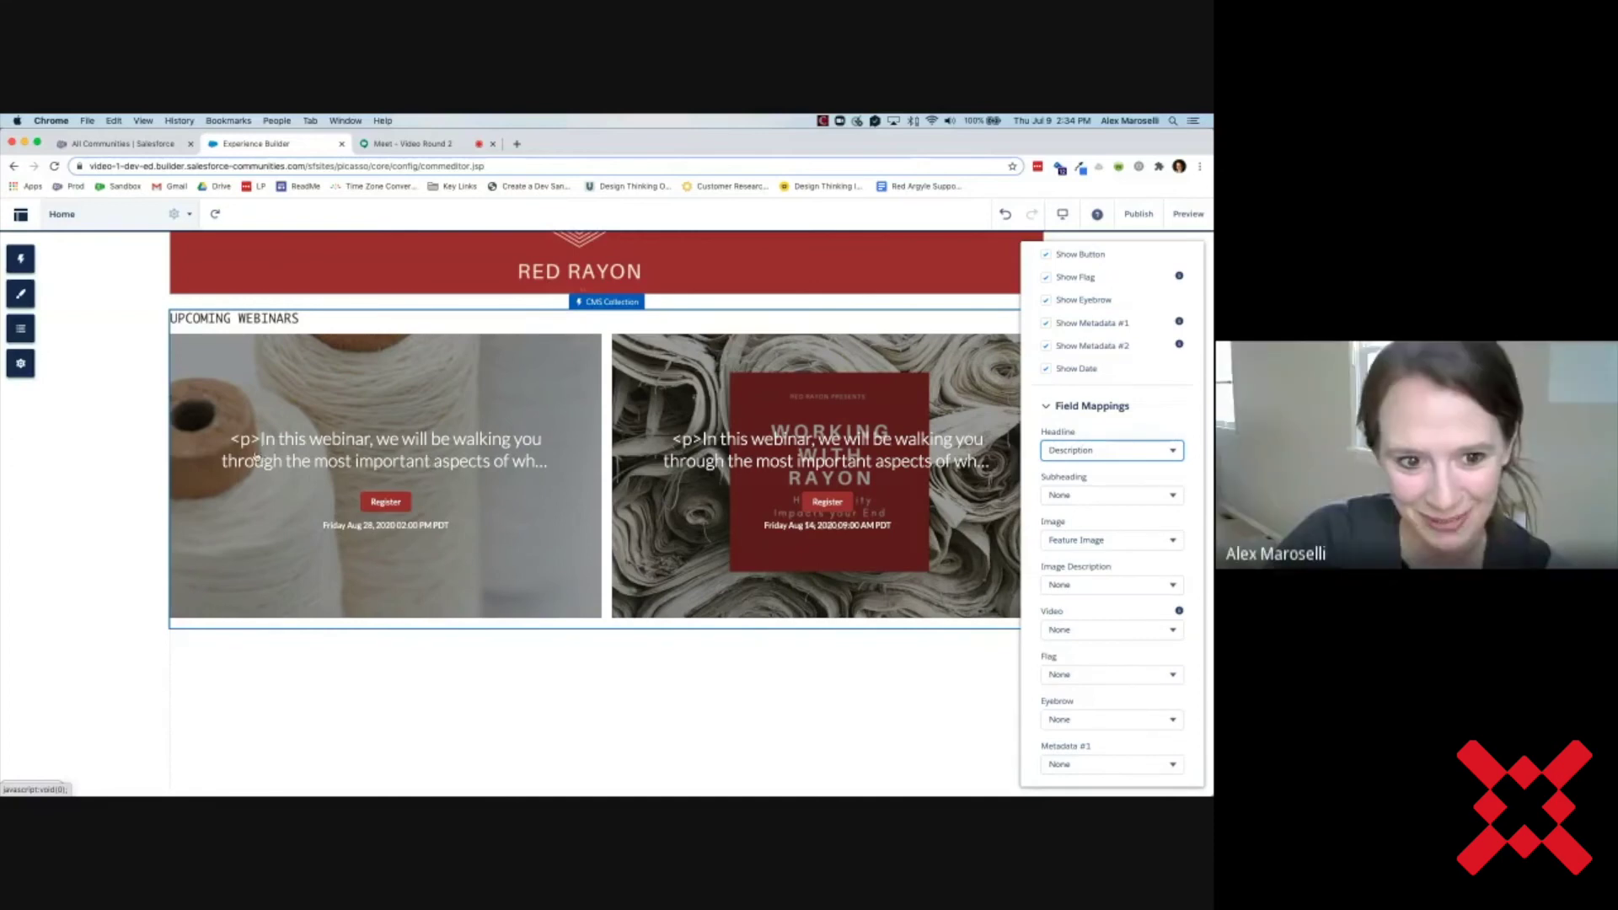
{"action": "left_click", "coordinate": [1086, 452]}
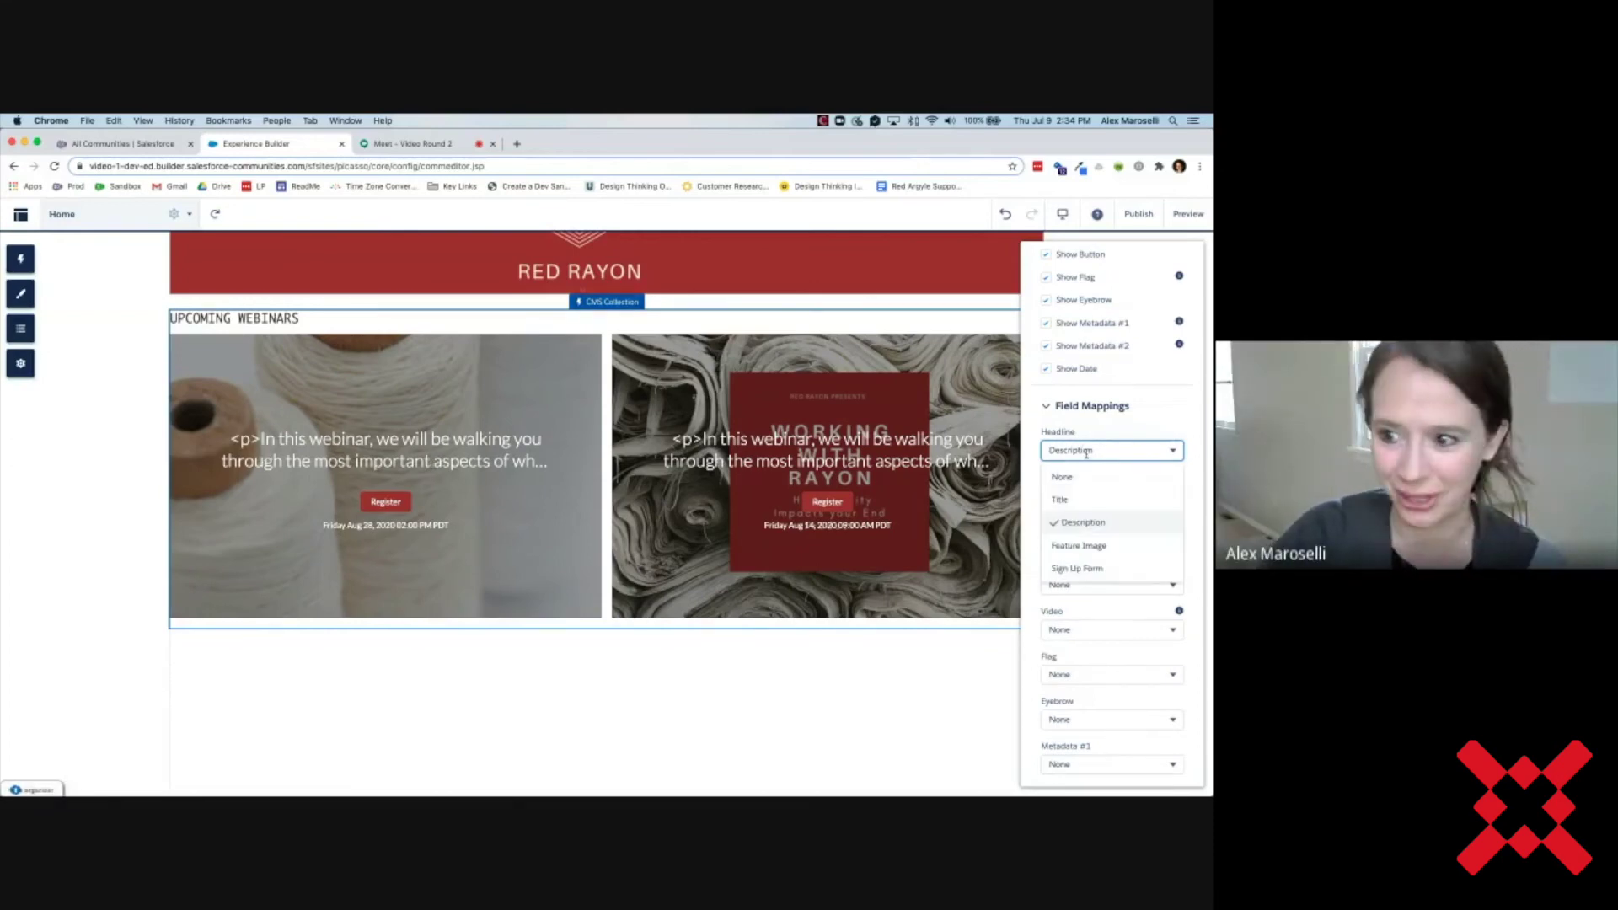
{"action": "left_click", "coordinate": [1091, 498]}
- Review the remaining field mappings and the button text, border and color settings of the webinar items
{"action": "scroll", "coordinate": [1118, 544], "scroll_direction": "down", "scroll_amount": 1}
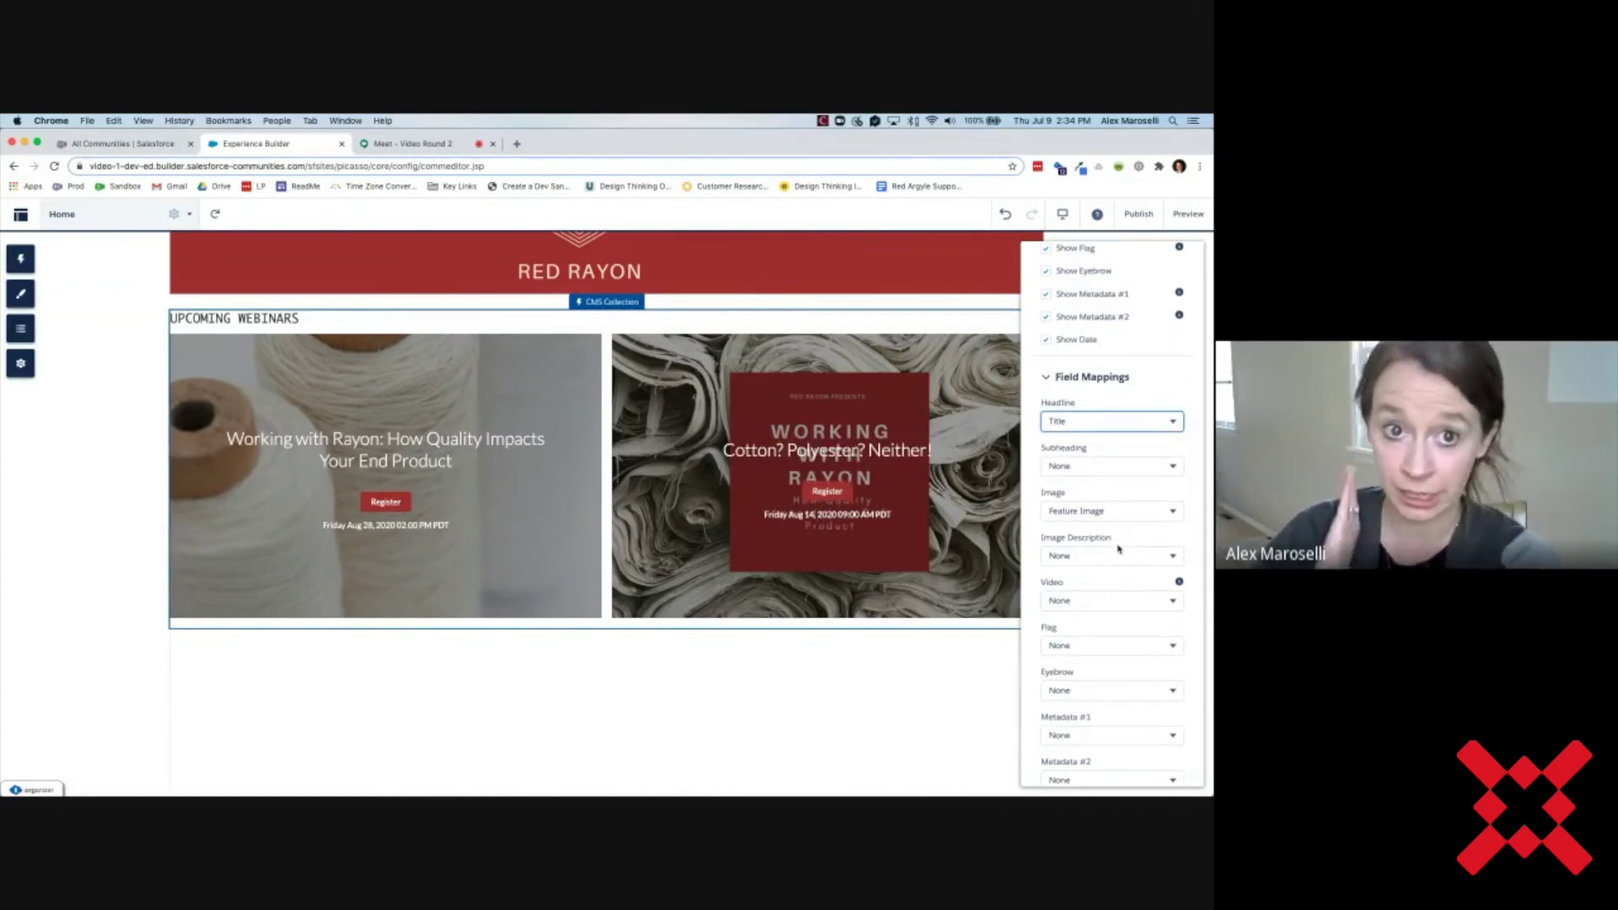
{"action": "scroll", "coordinate": [1118, 550], "scroll_direction": "down", "scroll_amount": 5}
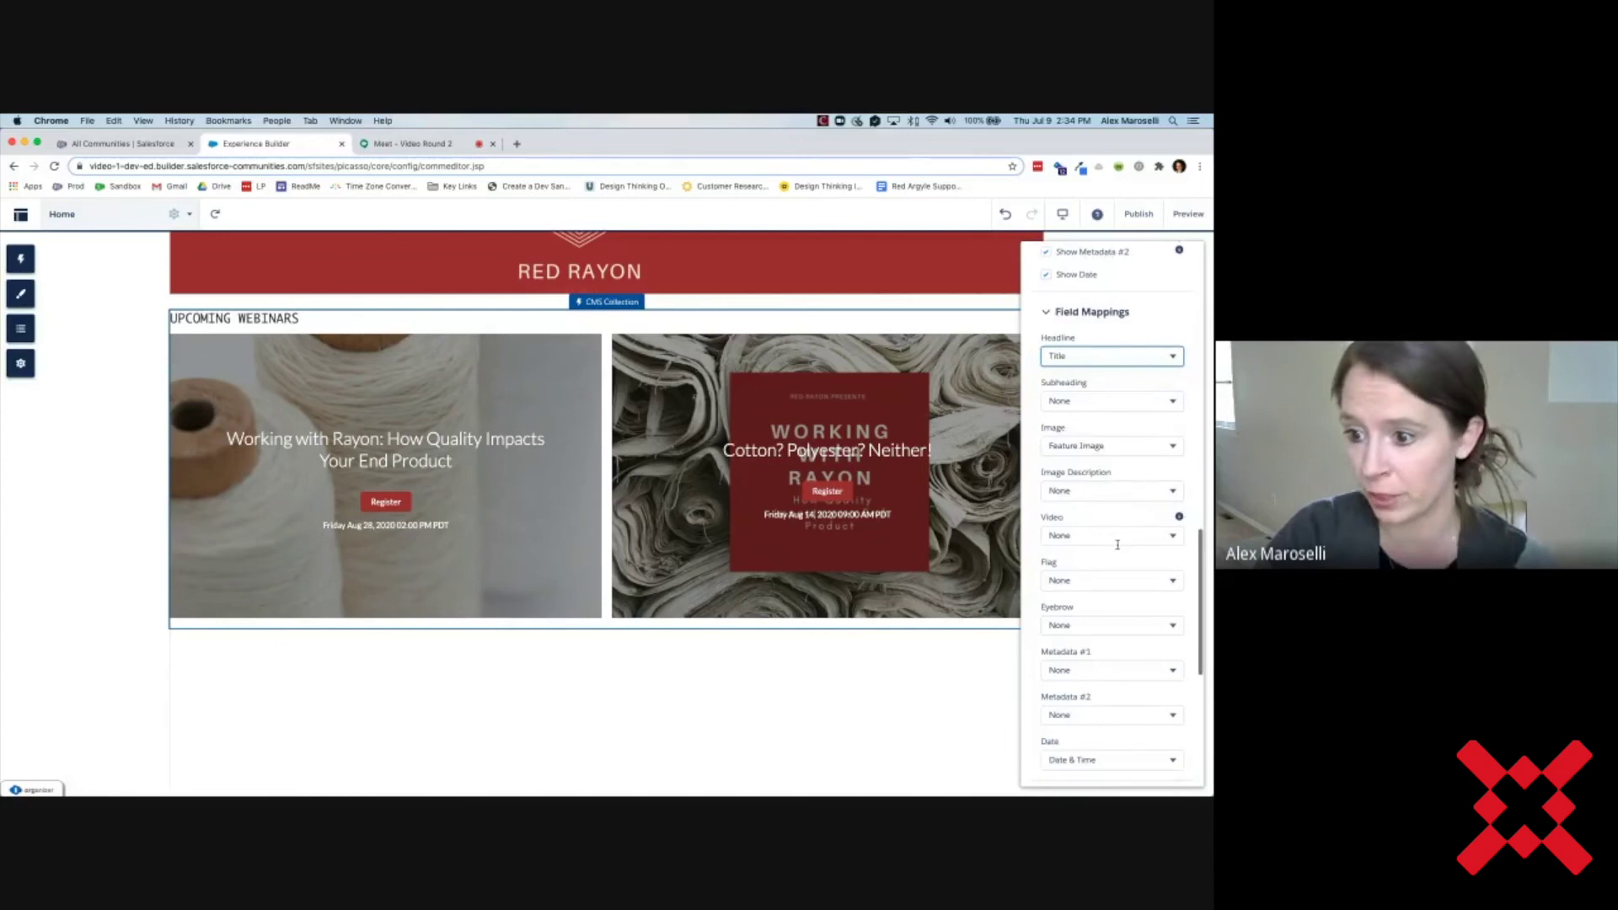
{"action": "scroll", "coordinate": [1117, 544], "scroll_direction": "down", "scroll_amount": 5}
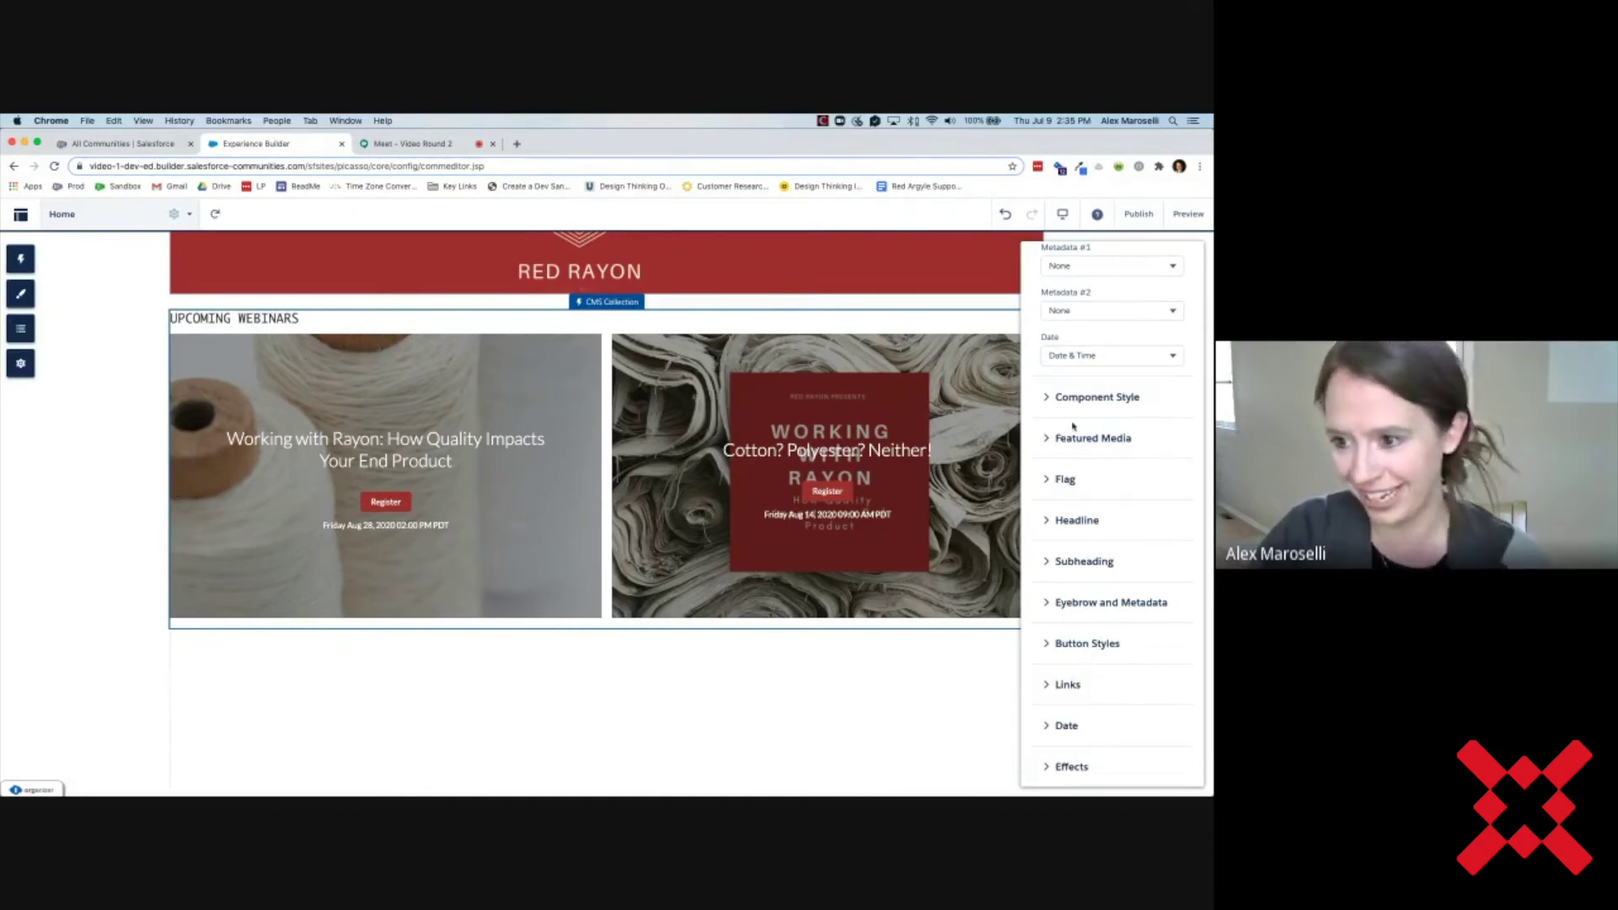
{"action": "left_click", "coordinate": [1084, 646]}
{"action": "scroll", "coordinate": [1086, 674], "scroll_direction": "down", "scroll_amount": 2}
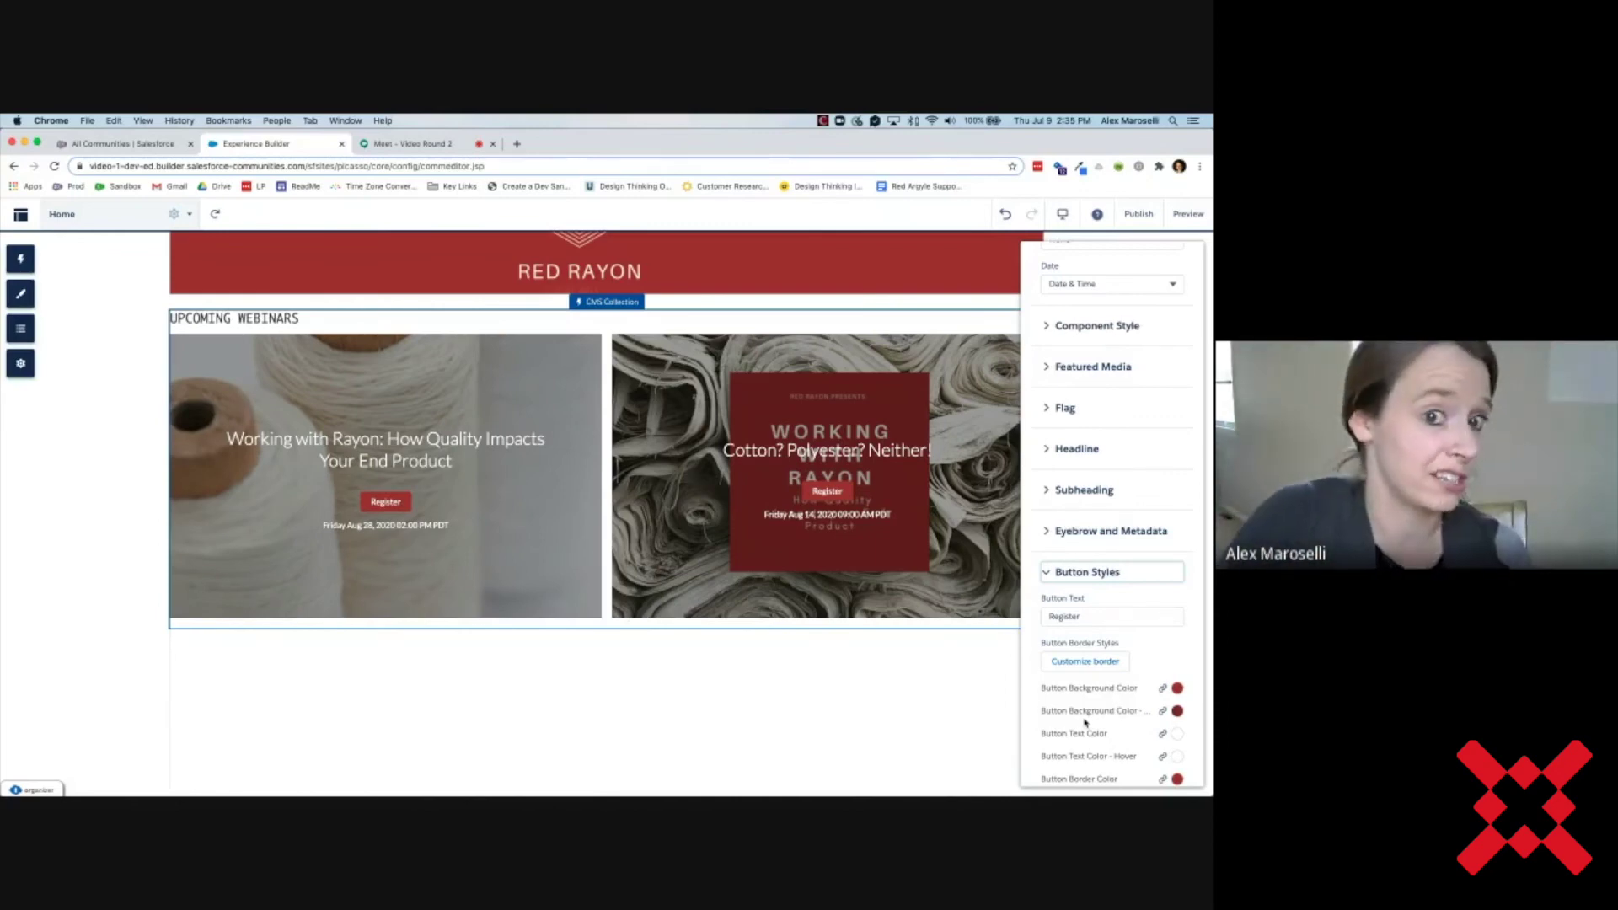
{"action": "scroll", "coordinate": [1086, 723], "scroll_direction": "down", "scroll_amount": 5}
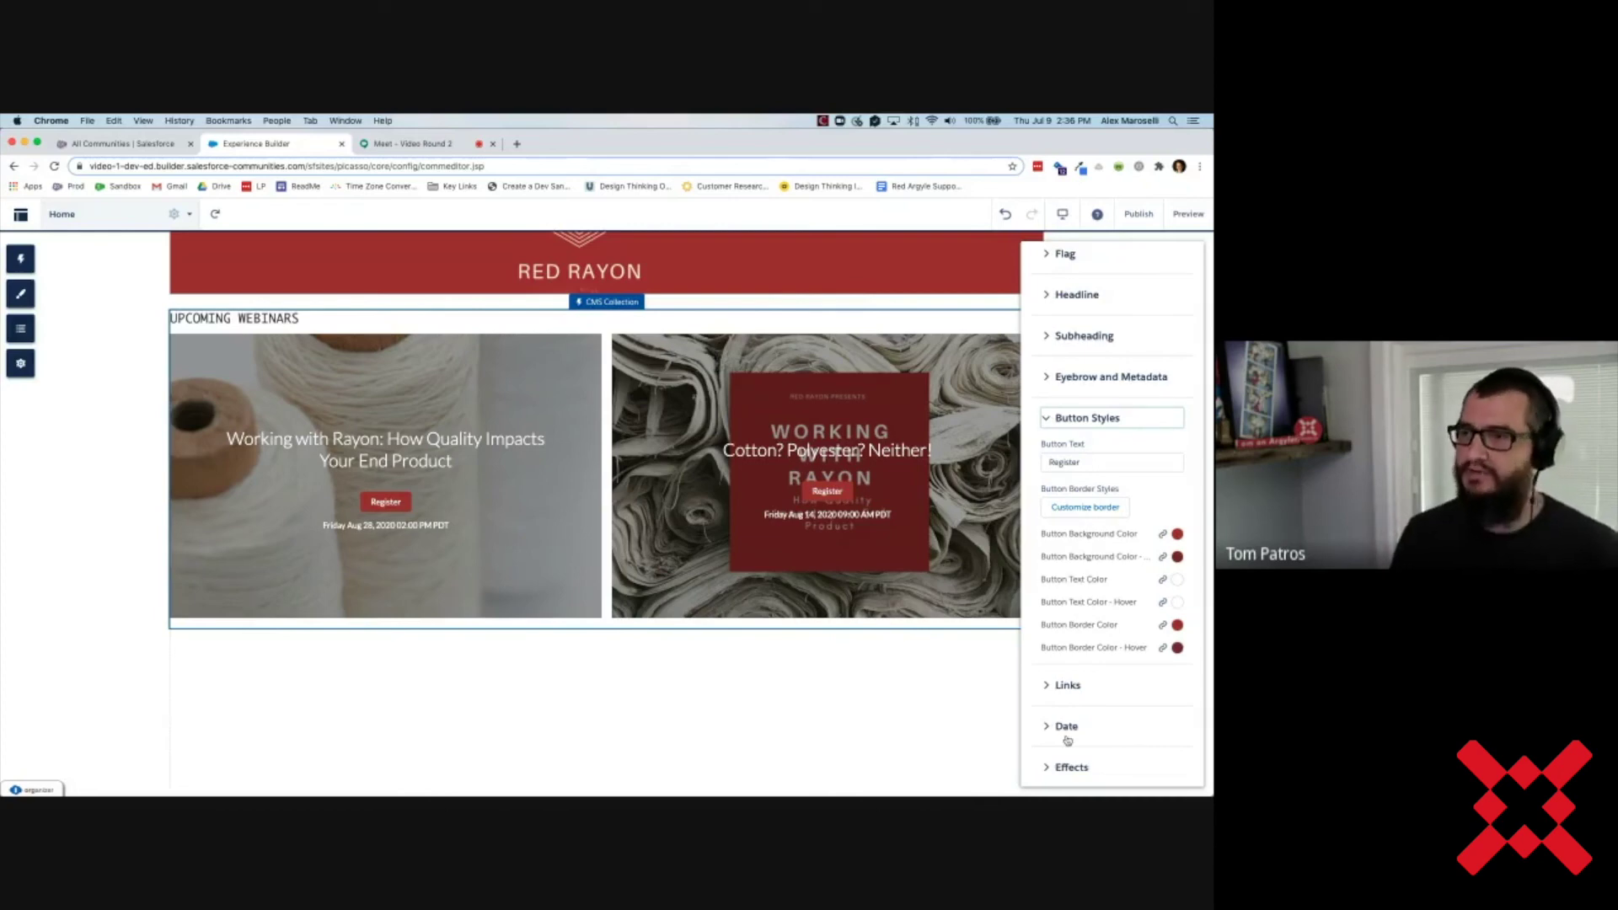
{"action": "scroll", "coordinate": [1095, 489], "scroll_direction": "up", "scroll_amount": 3}
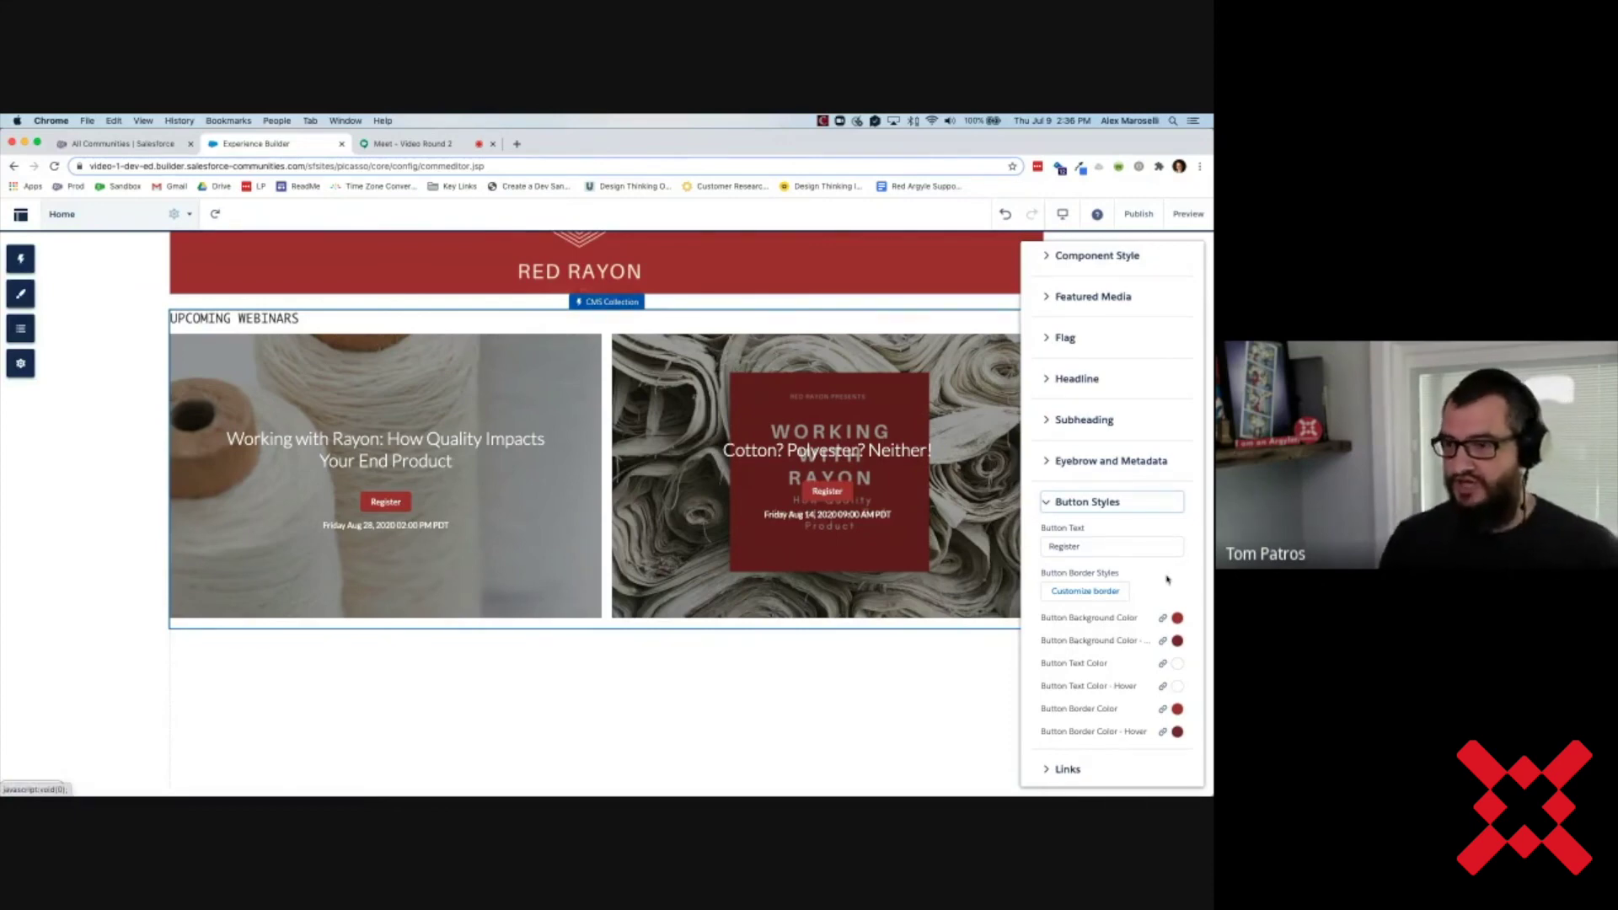
- Examine which content fields can be mapped to the webinar items' image, keeping Feature Image selected
{"action": "scroll", "coordinate": [1133, 417], "scroll_direction": "up", "scroll_amount": 5}
{"action": "scroll", "coordinate": [1131, 412], "scroll_direction": "up", "scroll_amount": 6}
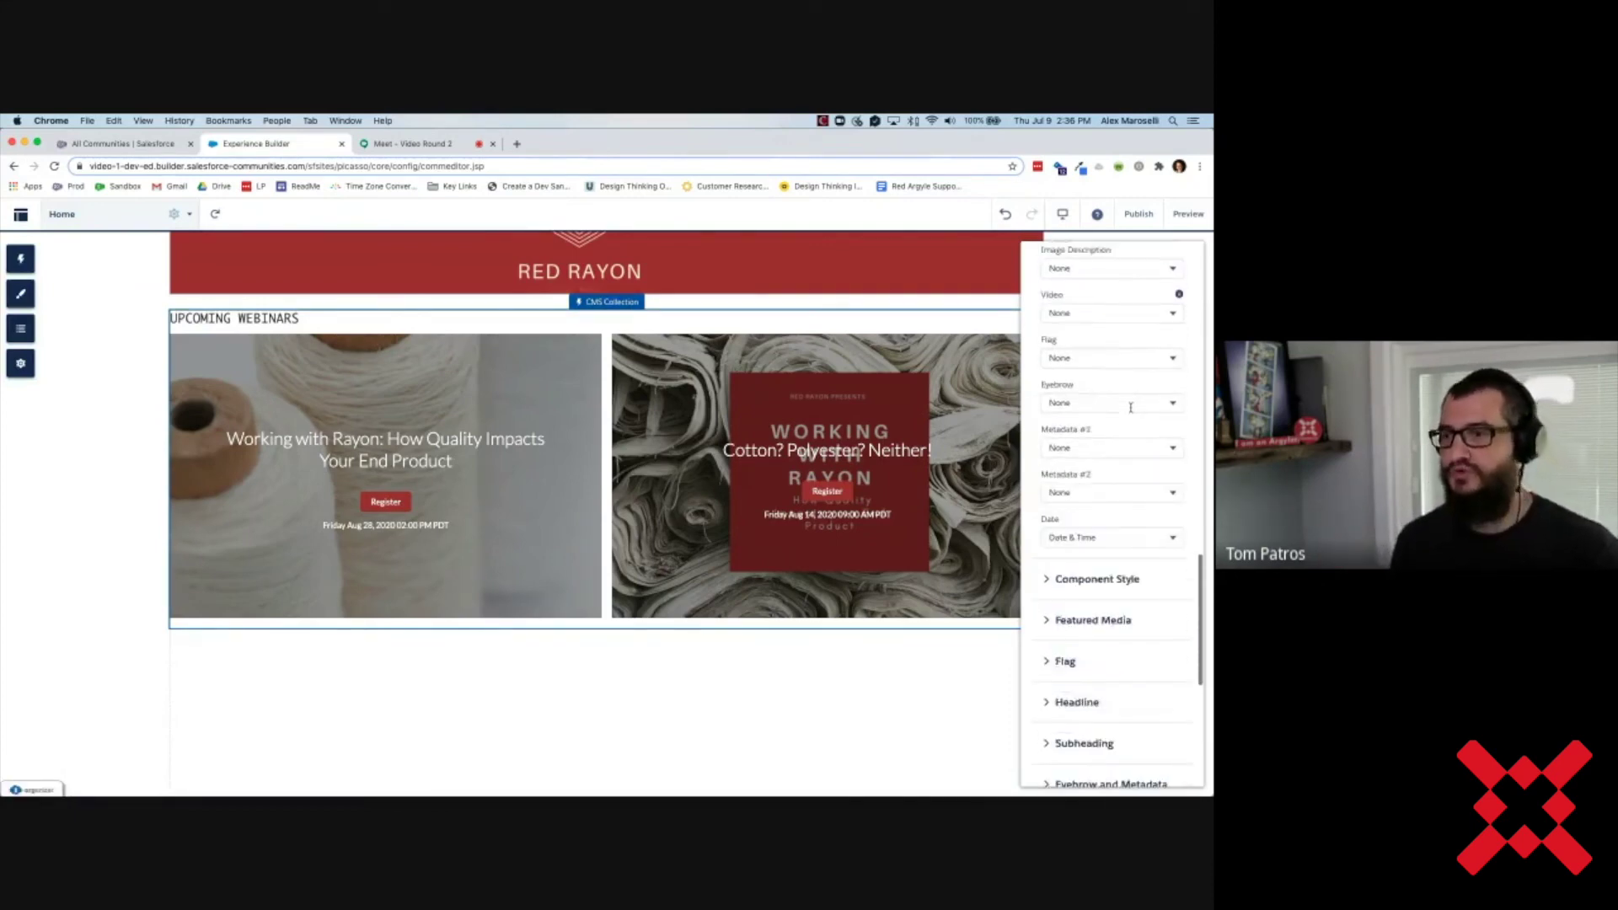
{"action": "left_click", "coordinate": [1080, 381]}
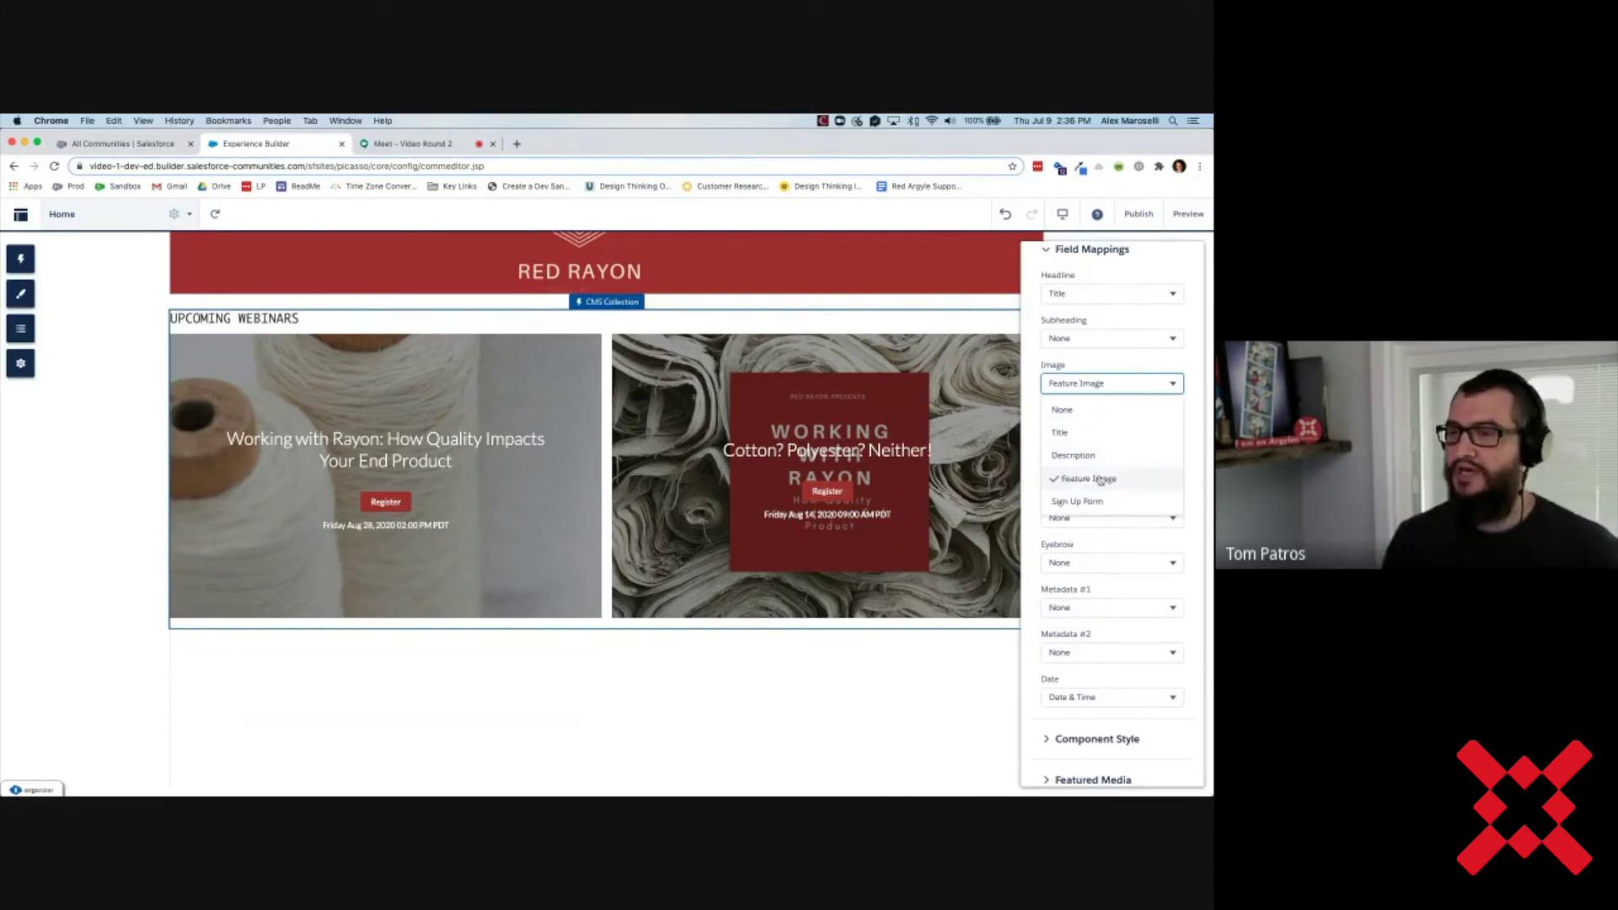
{"action": "left_click", "coordinate": [1064, 363]}
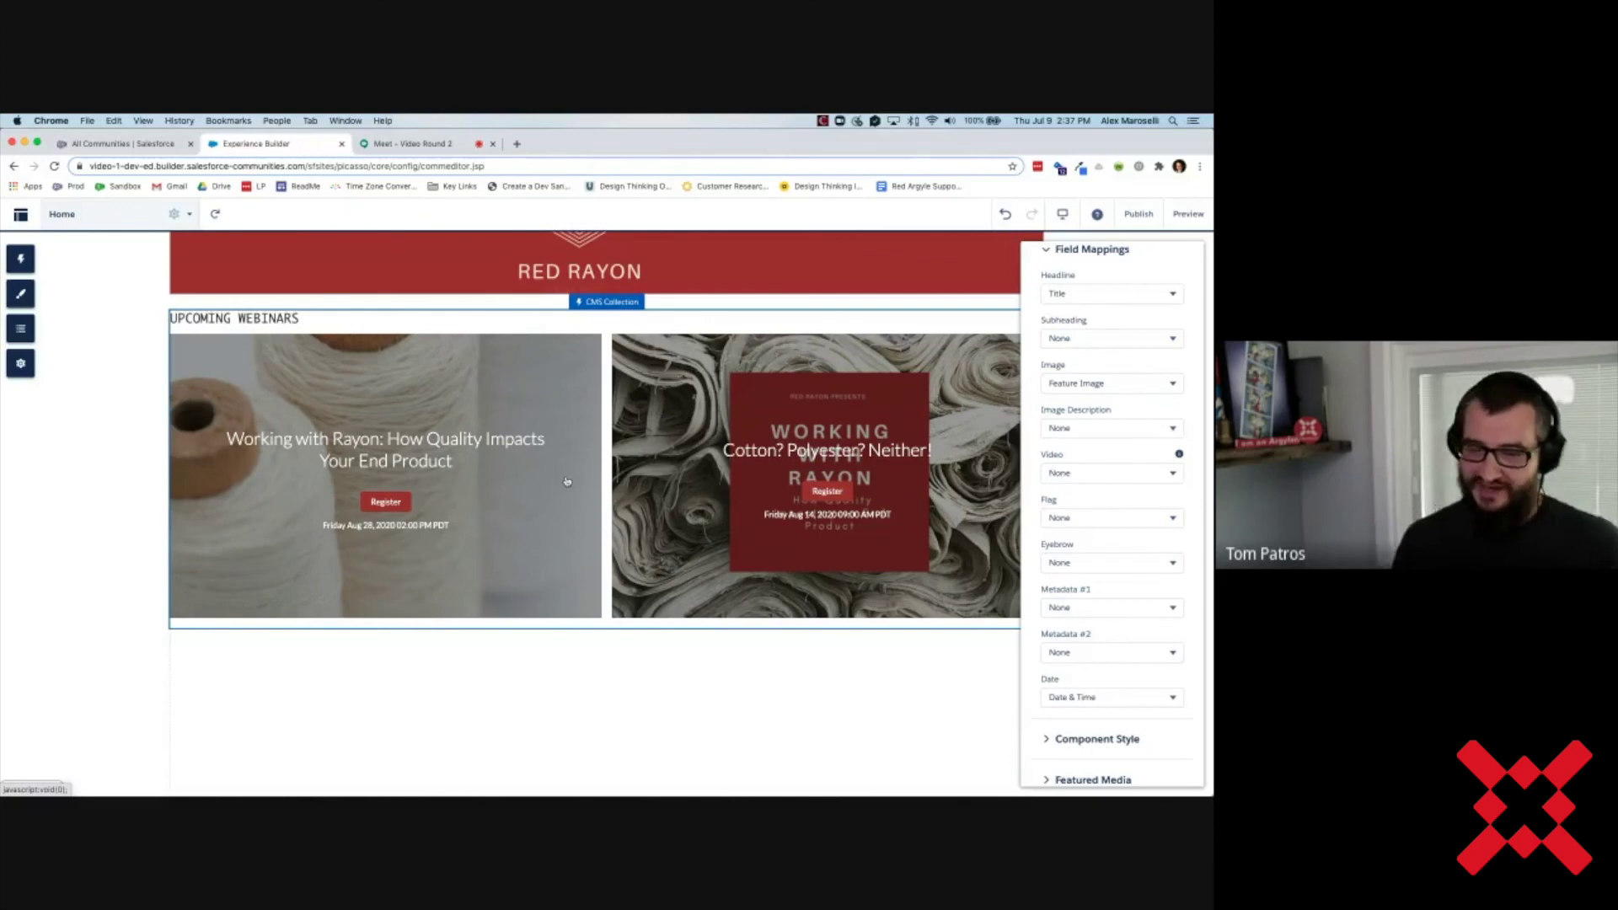
{"action": "scroll", "coordinate": [1065, 391], "scroll_direction": "up", "scroll_amount": 5}
{"action": "scroll", "coordinate": [1065, 390], "scroll_direction": "down", "scroll_amount": 3}
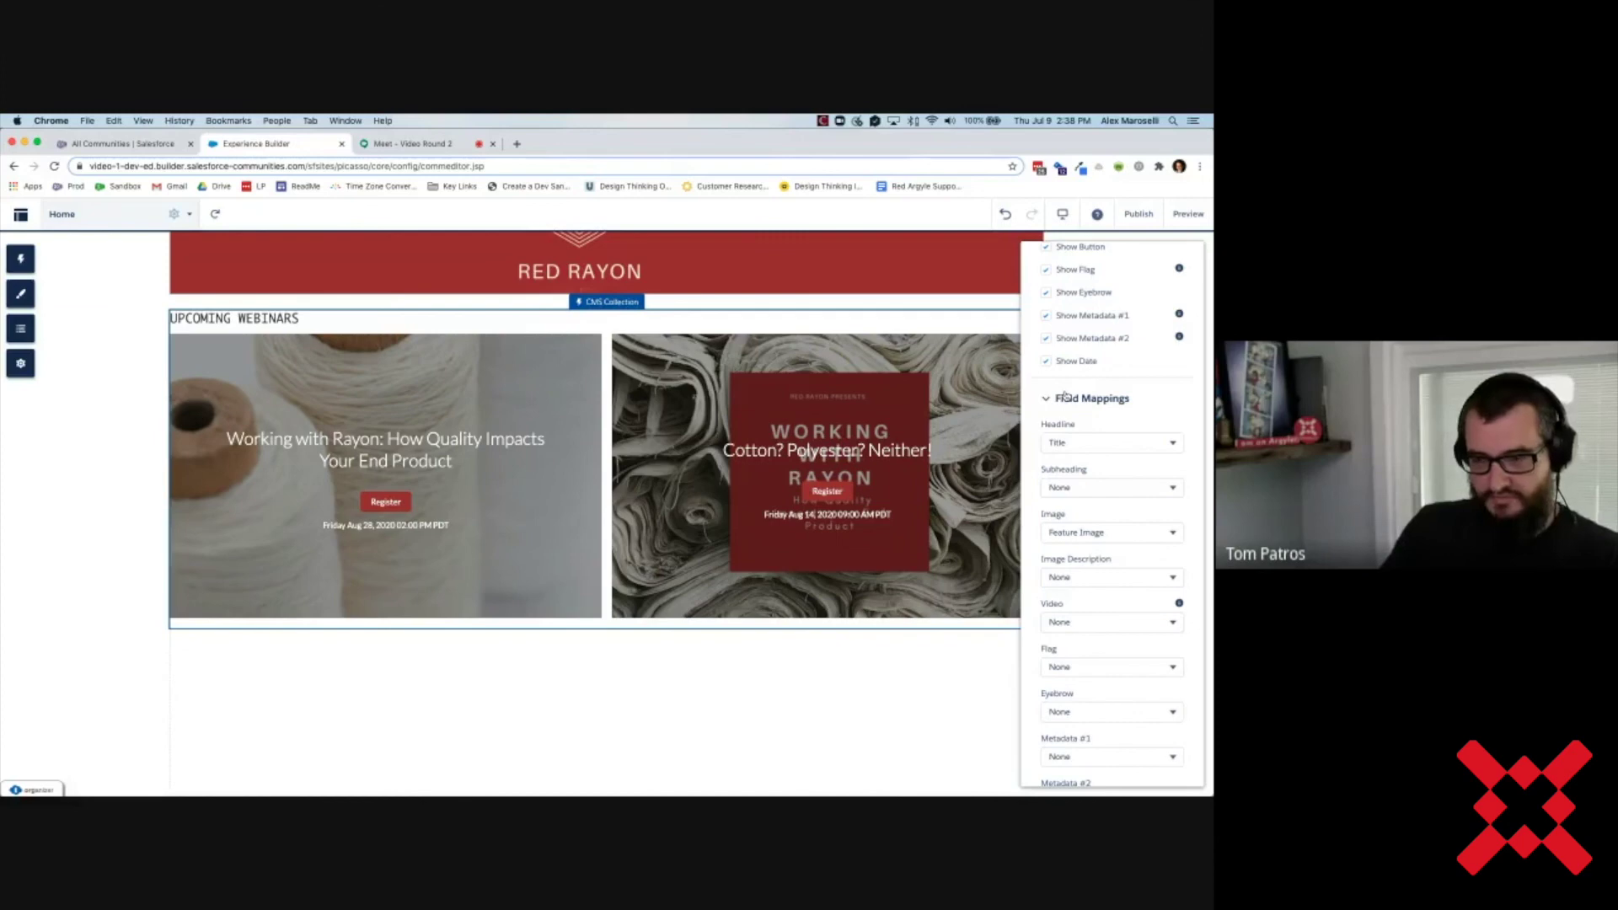
- Collapse the Collection Layout and Content Layout settings of the Upcoming Webinars CMS Collection
{"action": "scroll", "coordinate": [1065, 396], "scroll_direction": "up", "scroll_amount": 5}
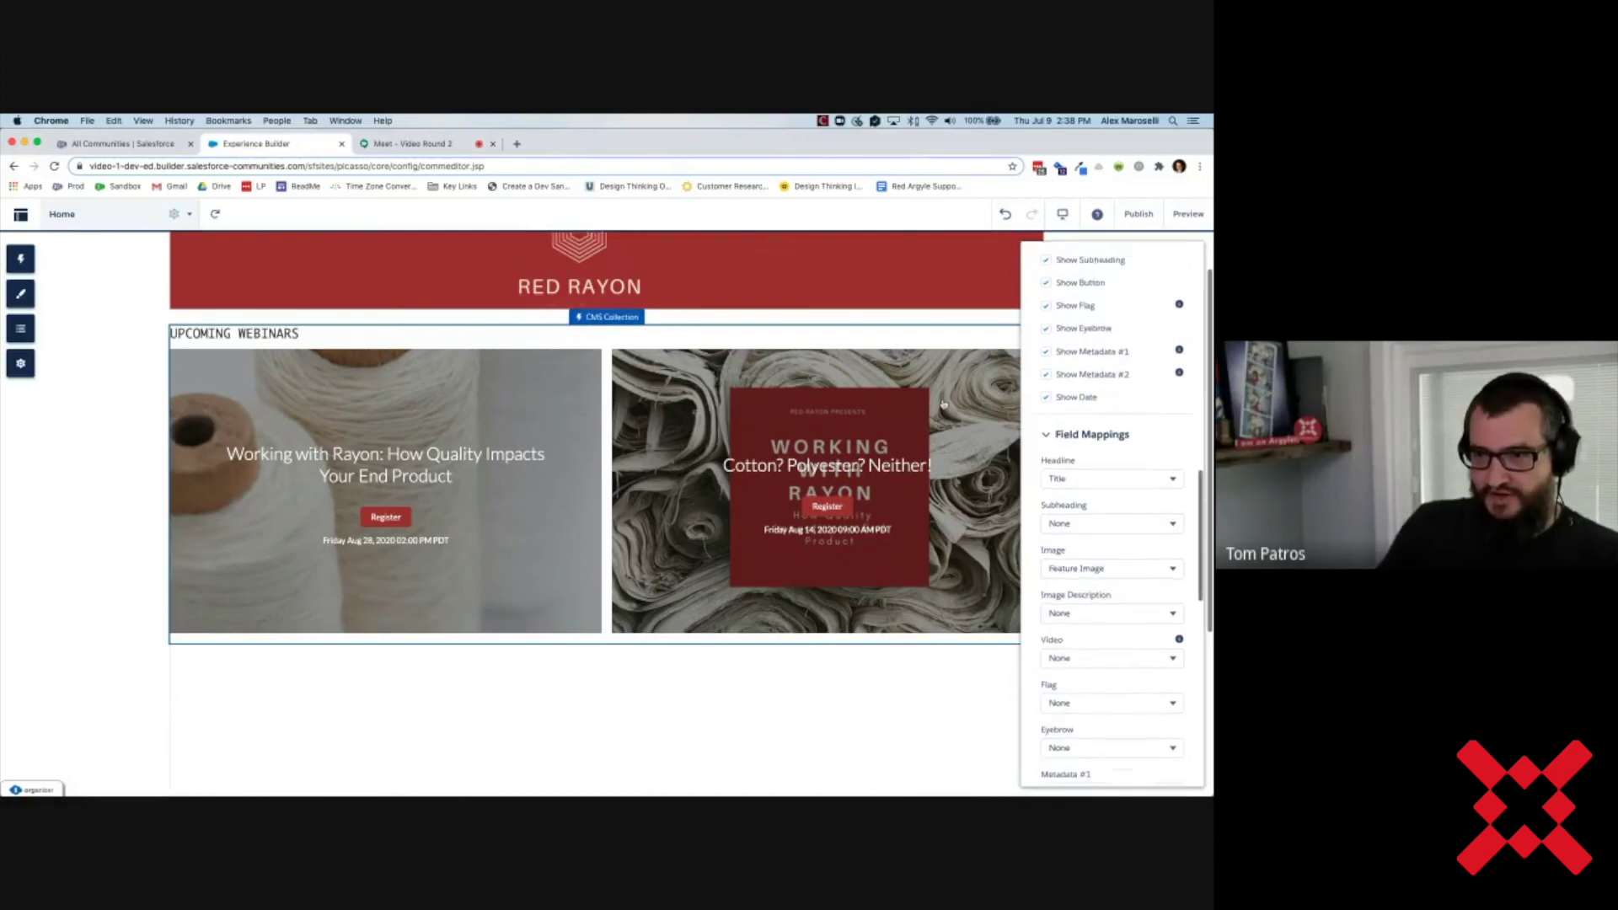
{"action": "scroll", "coordinate": [1058, 396], "scroll_direction": "up", "scroll_amount": 3}
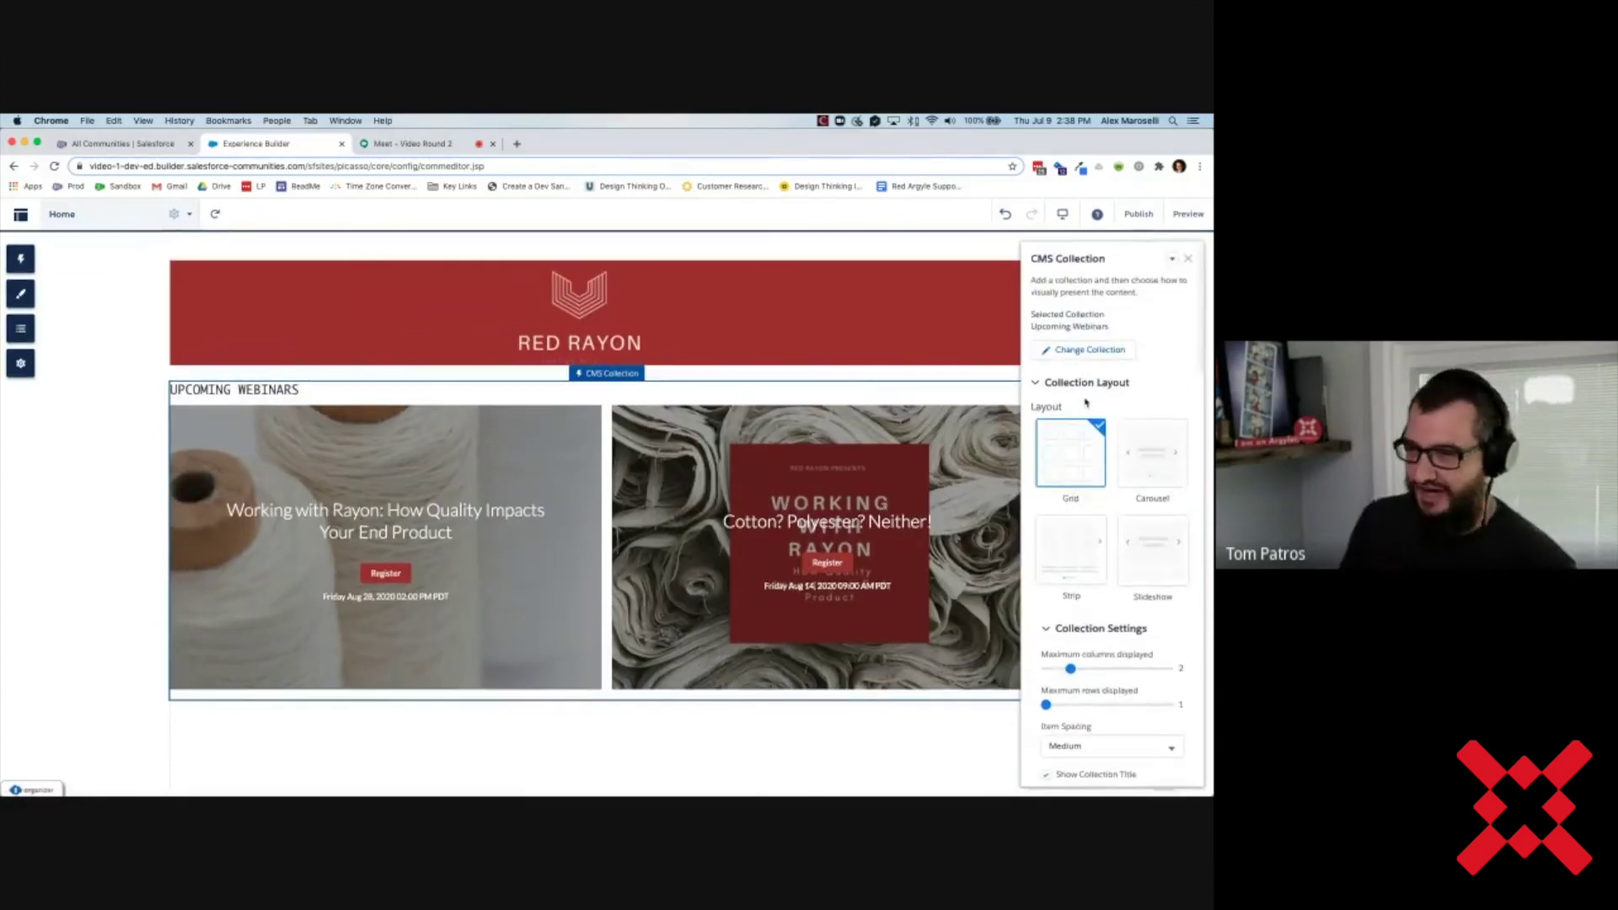
{"action": "left_click", "coordinate": [1075, 386]}
{"action": "left_click", "coordinate": [1073, 417]}
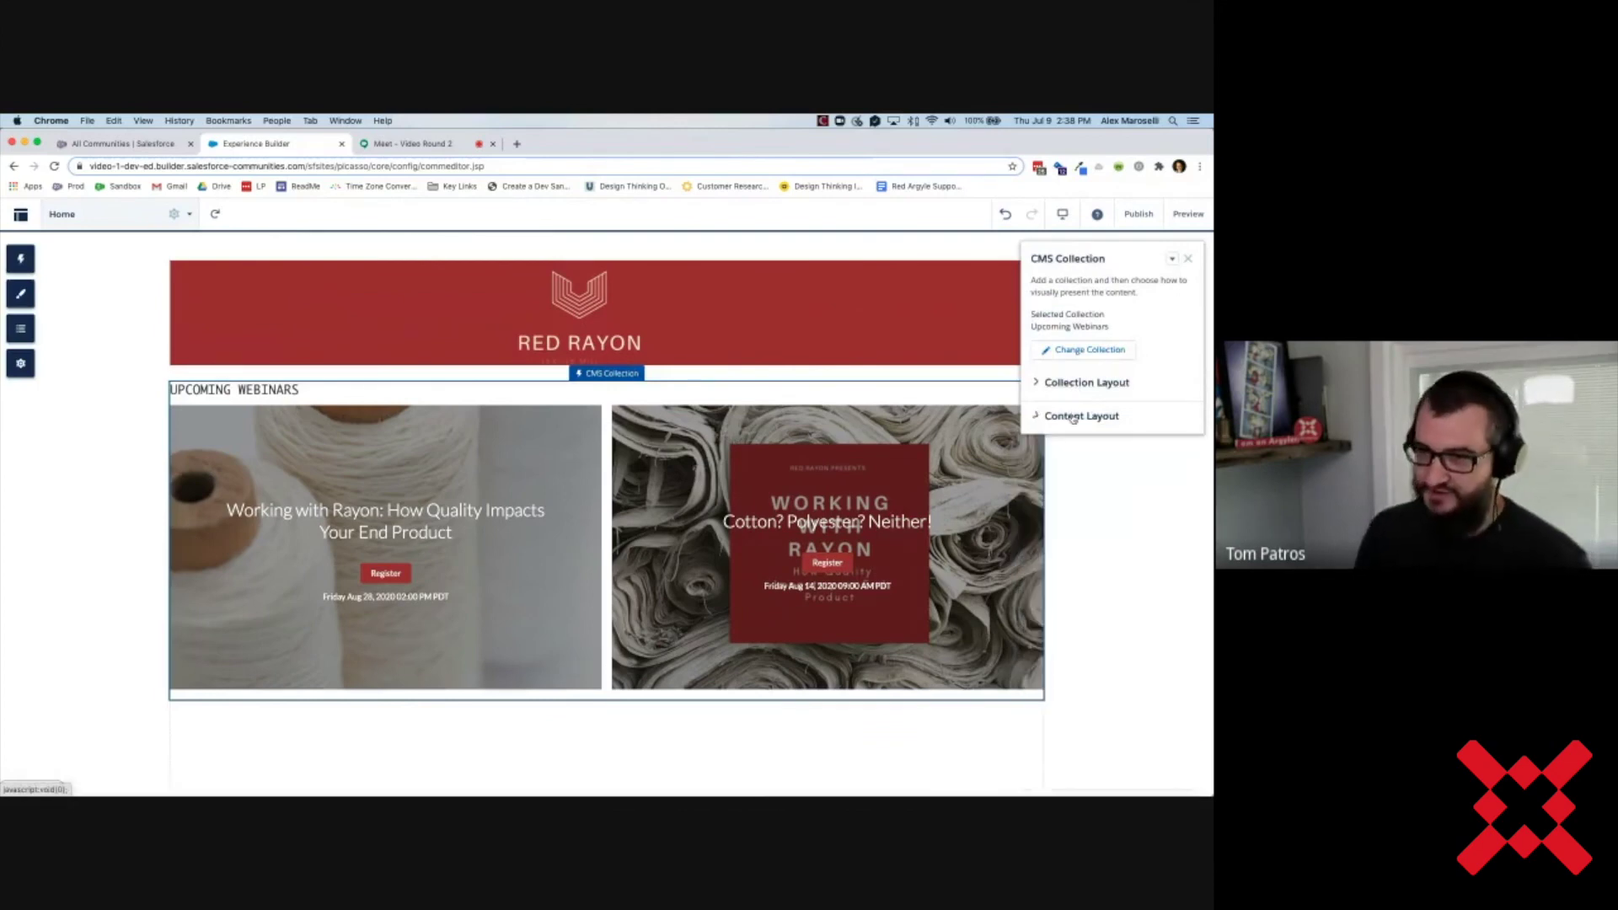